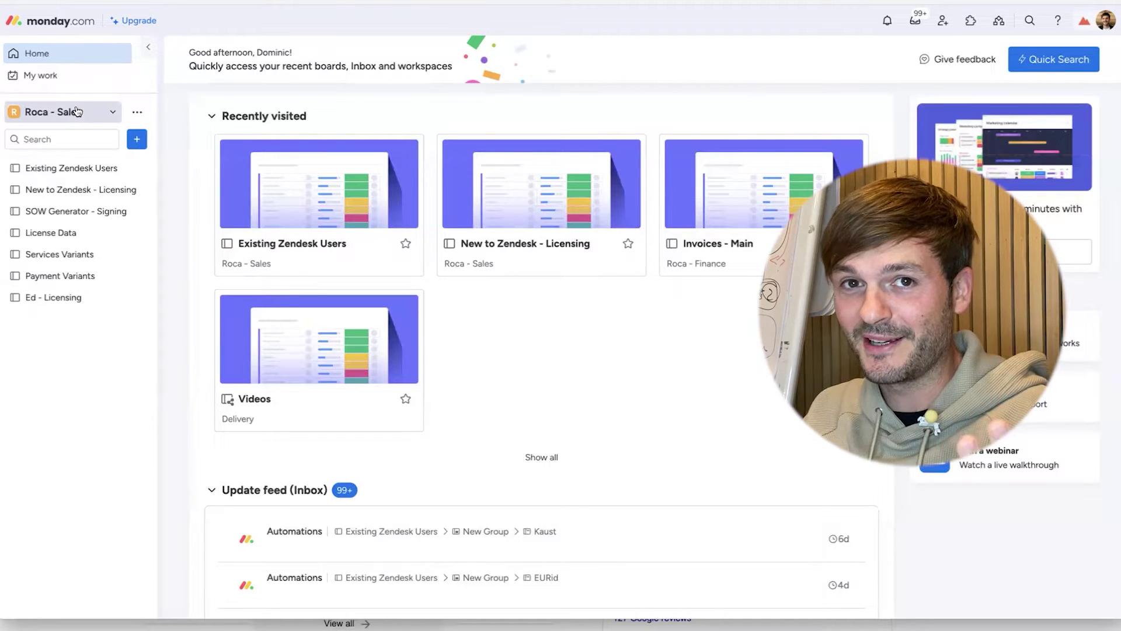
- Open the Existing Zendesk Users board and begin adding an item to the empty Prospects group
click(85, 169)
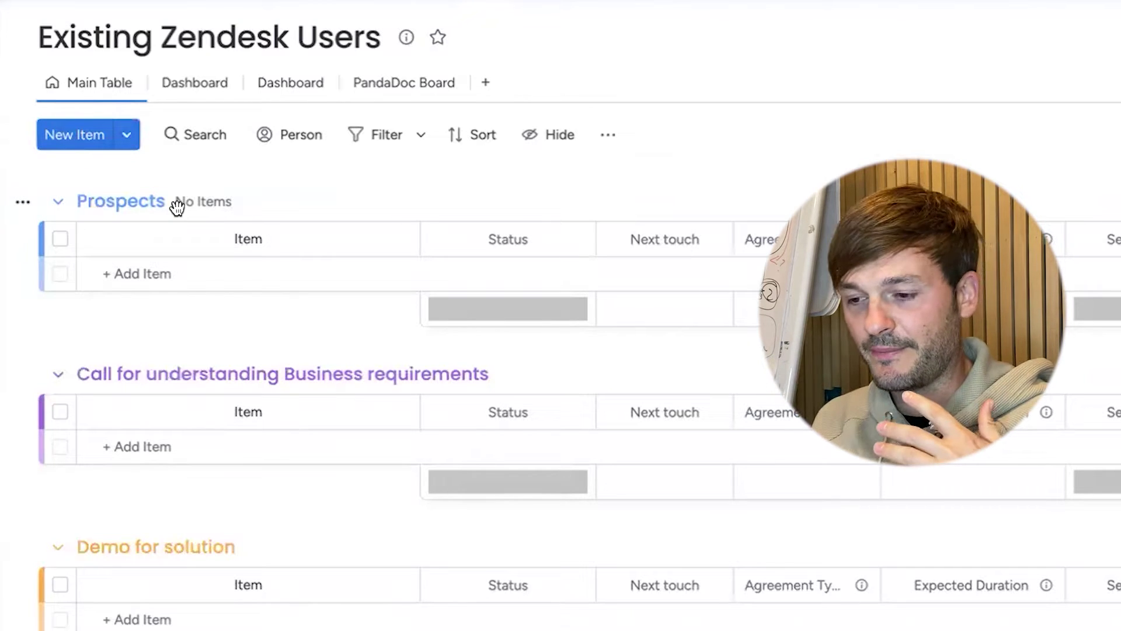
click(142, 273)
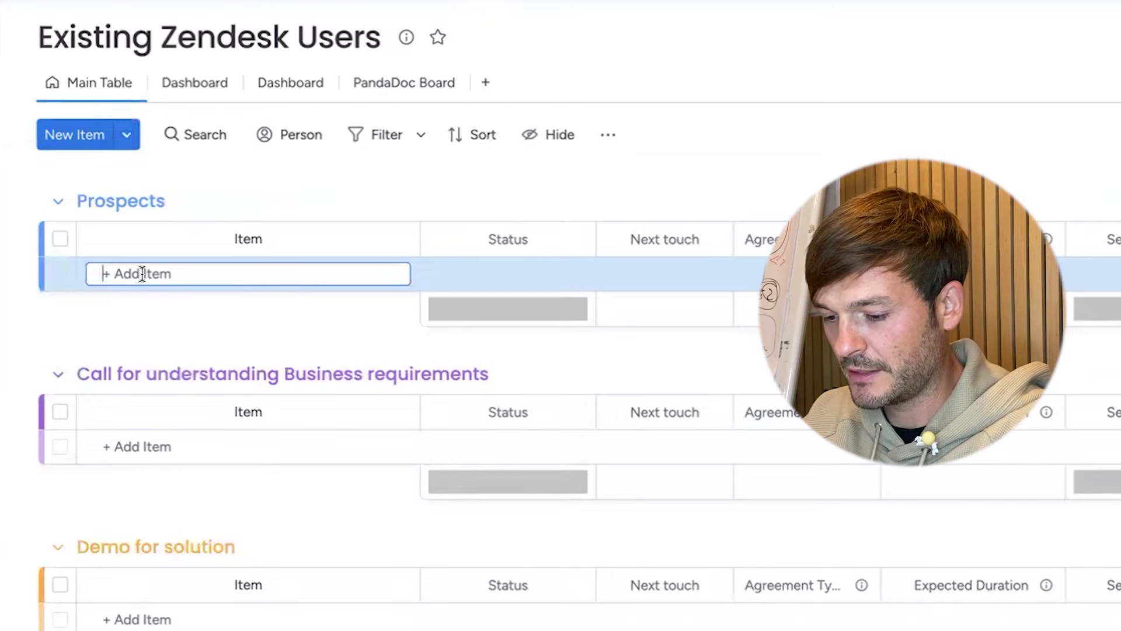
- Add a Prospects item named 'Amazing Company'
text(AMaz)
key(BackSpace)
key(BackSpace)
key(BackSpace)
text(mazing)
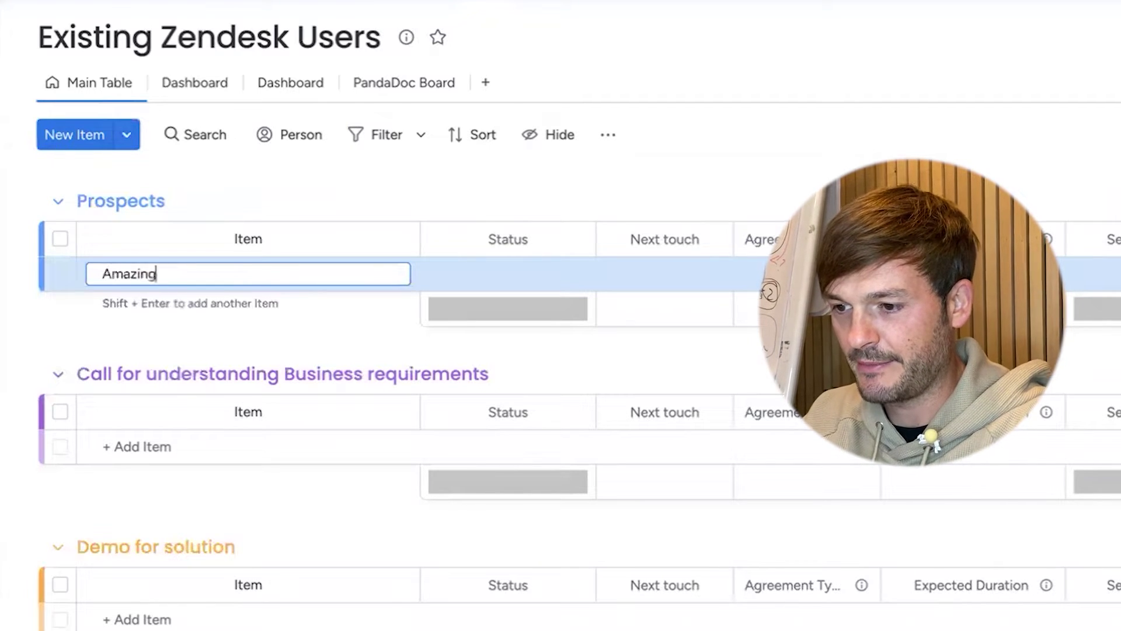
text( Comopa)
key(BackSpace)
key(BackSpace)
key(BackSpace)
text(pan)
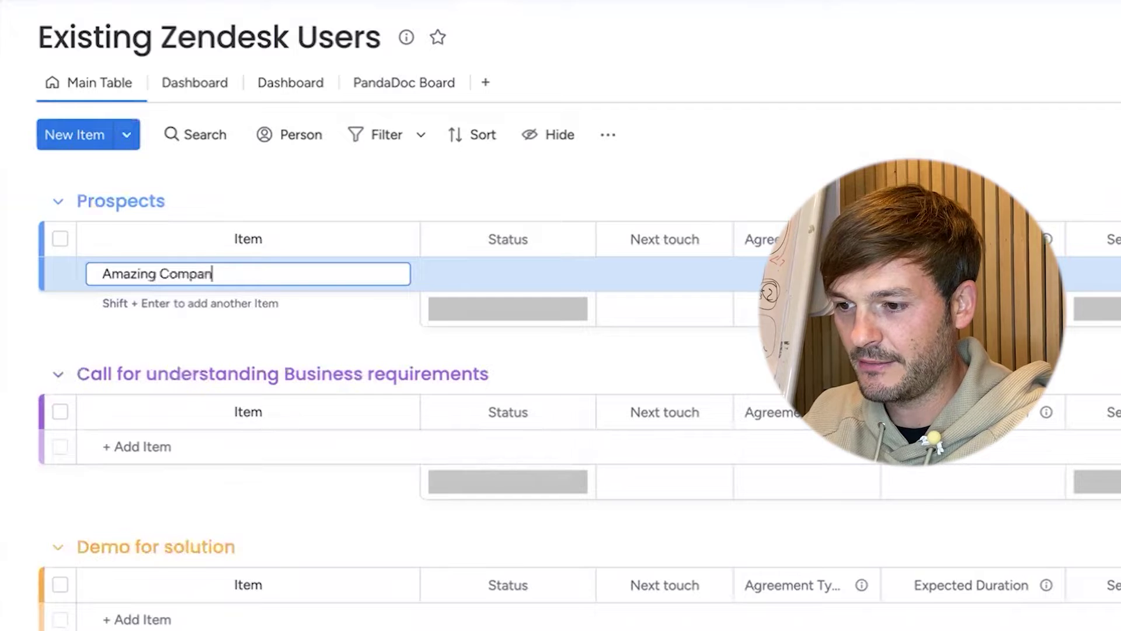
text(y)
click(508, 273)
- Set the item's Status to Working on it and its Next touch date to 12 Oct
click(451, 343)
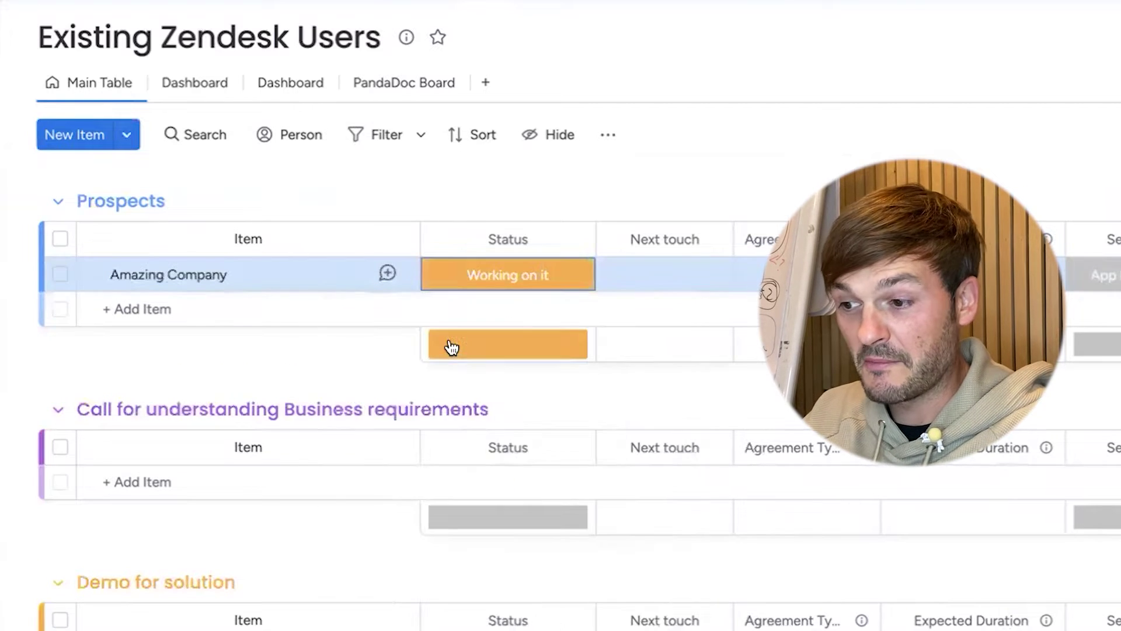
click(561, 286)
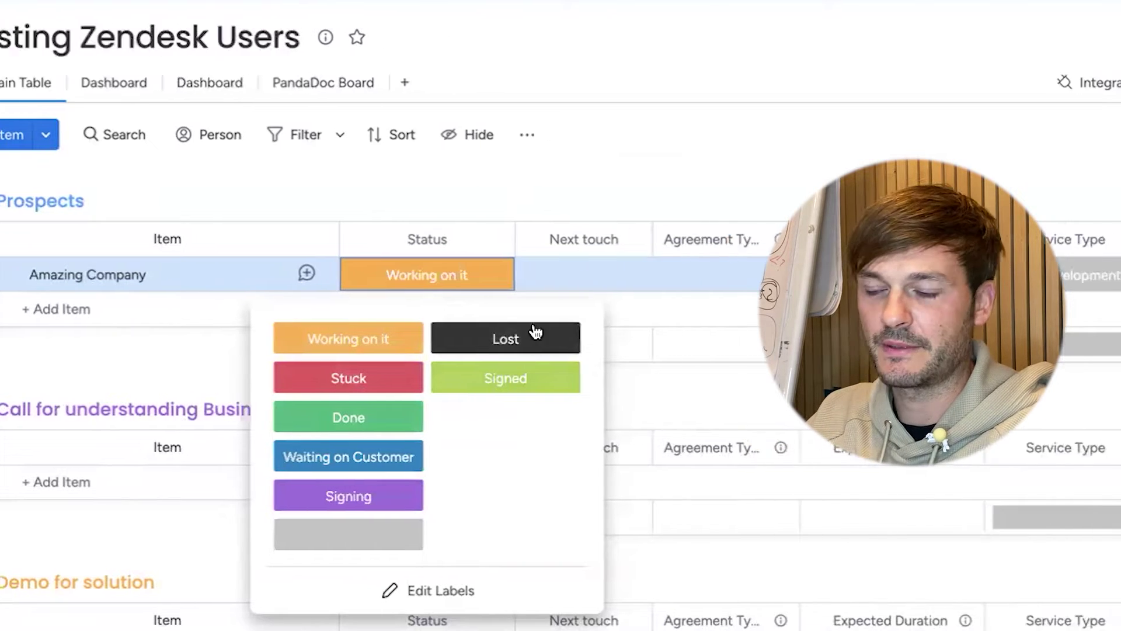
click(672, 277)
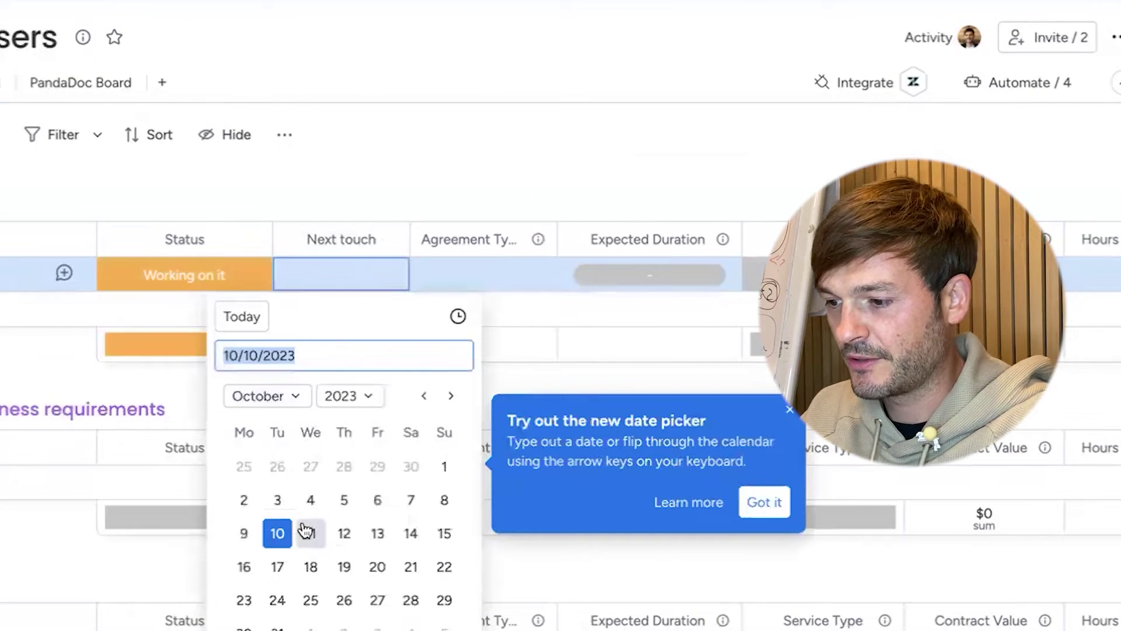
click(344, 534)
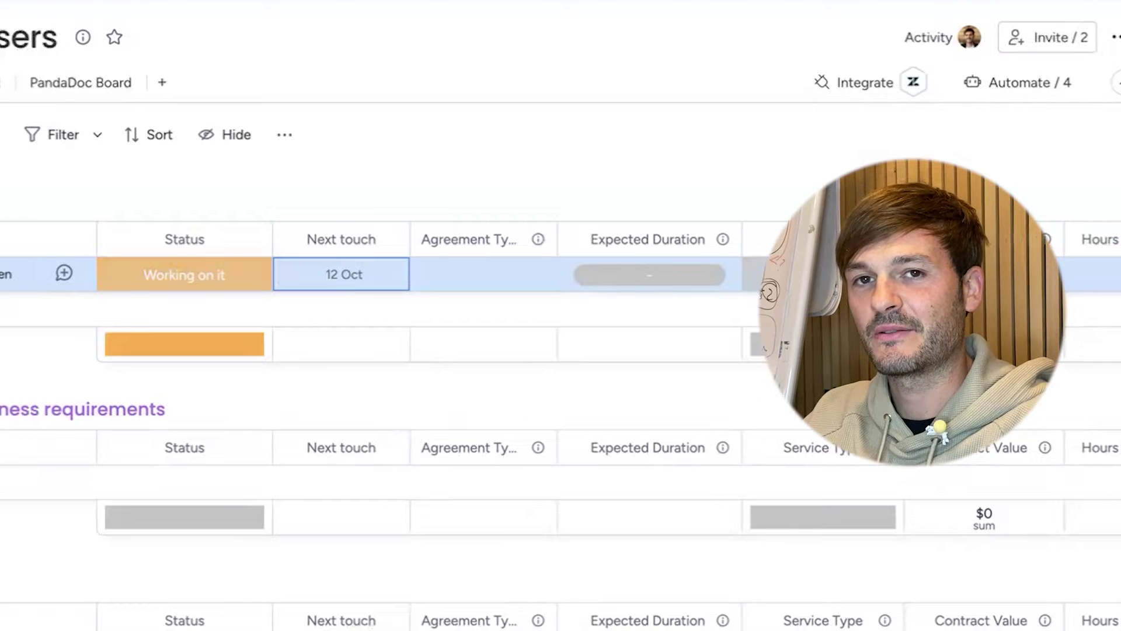
click(480, 277)
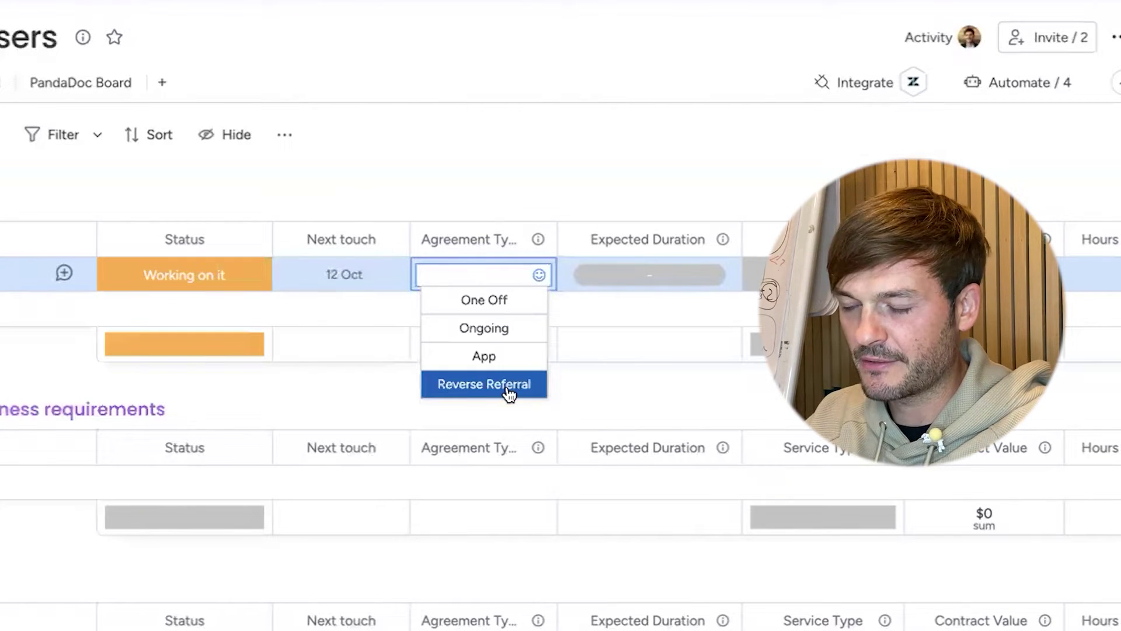
- Set Agreement Type to Ongoing and Expected Duration to 23 Oct – 30 Nov
click(508, 336)
click(371, 282)
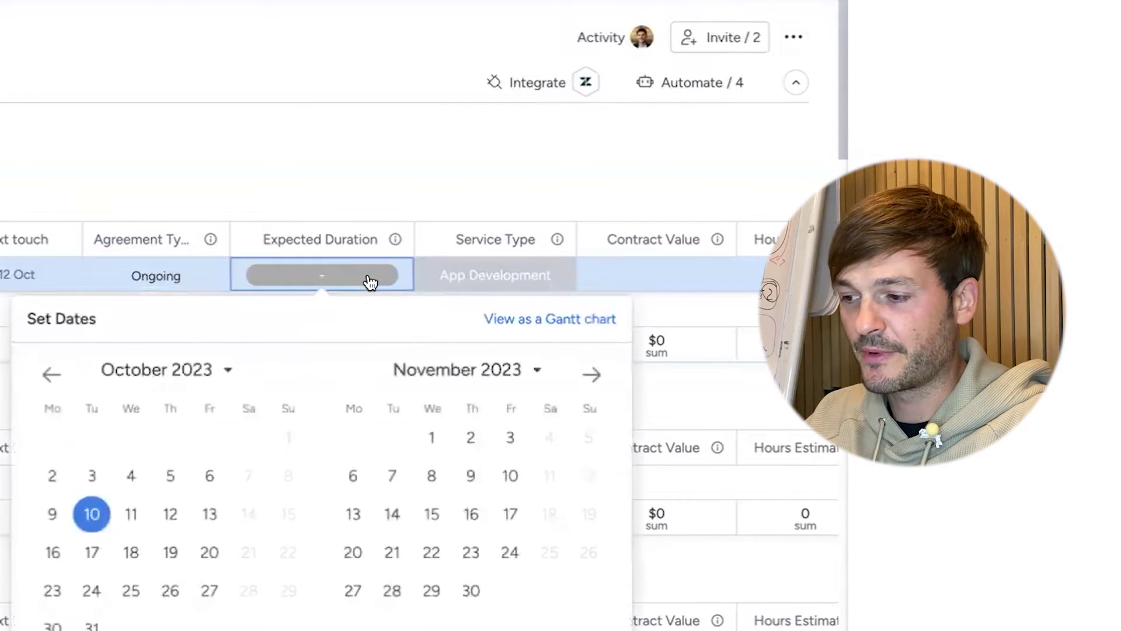
click(54, 597)
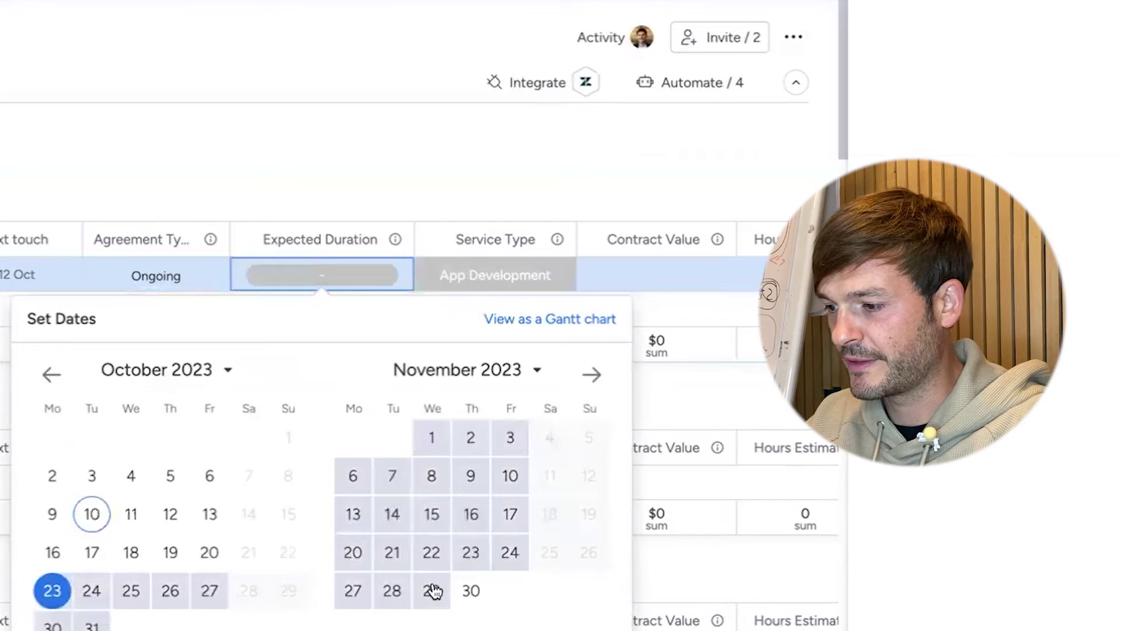
click(484, 599)
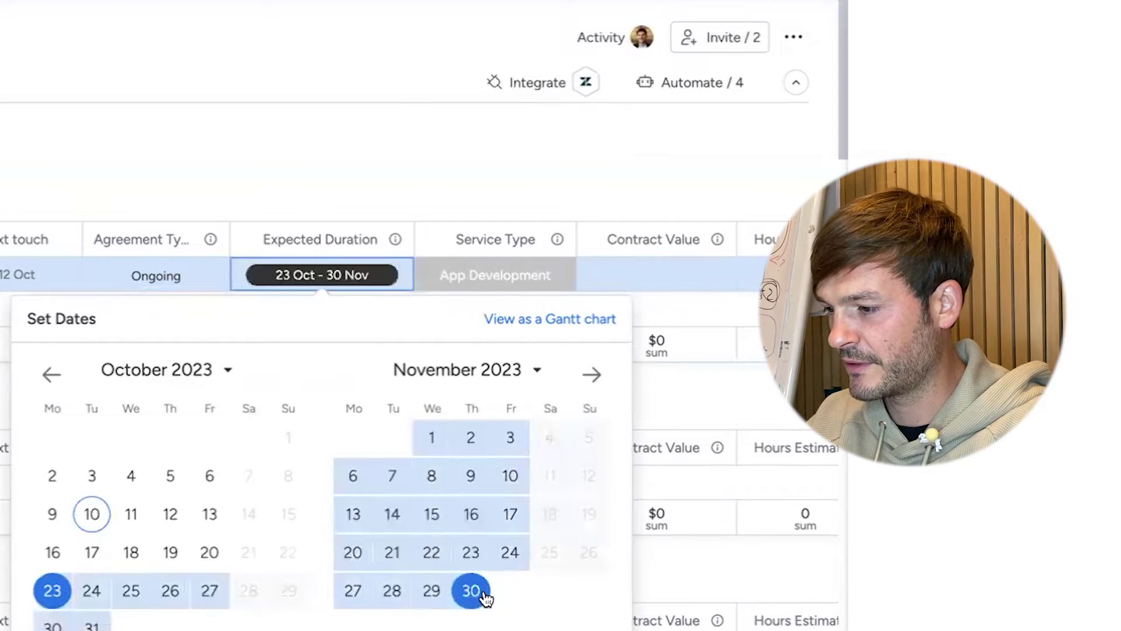
click(392, 135)
click(476, 280)
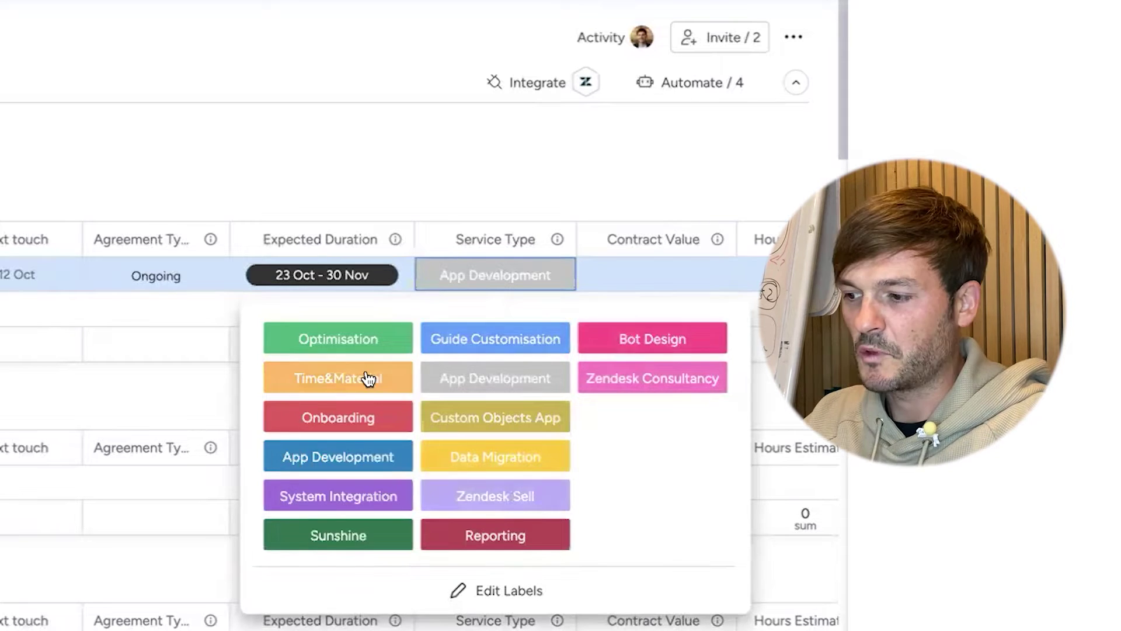
- Set Service Type to Bot Design and Contract Value to $5,000
click(642, 337)
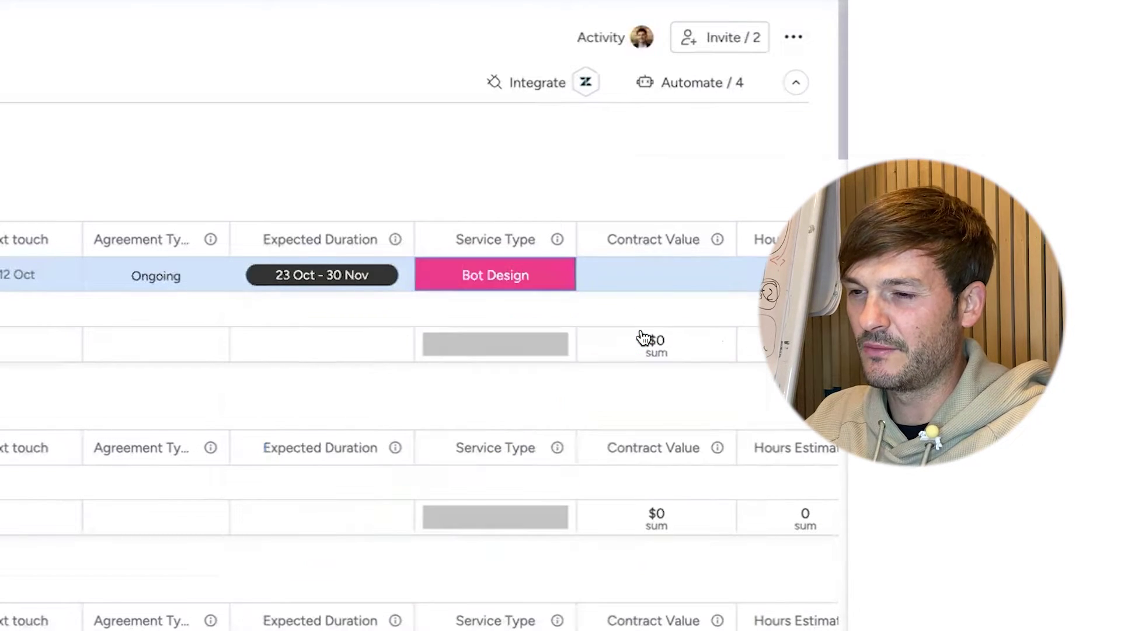
click(677, 272)
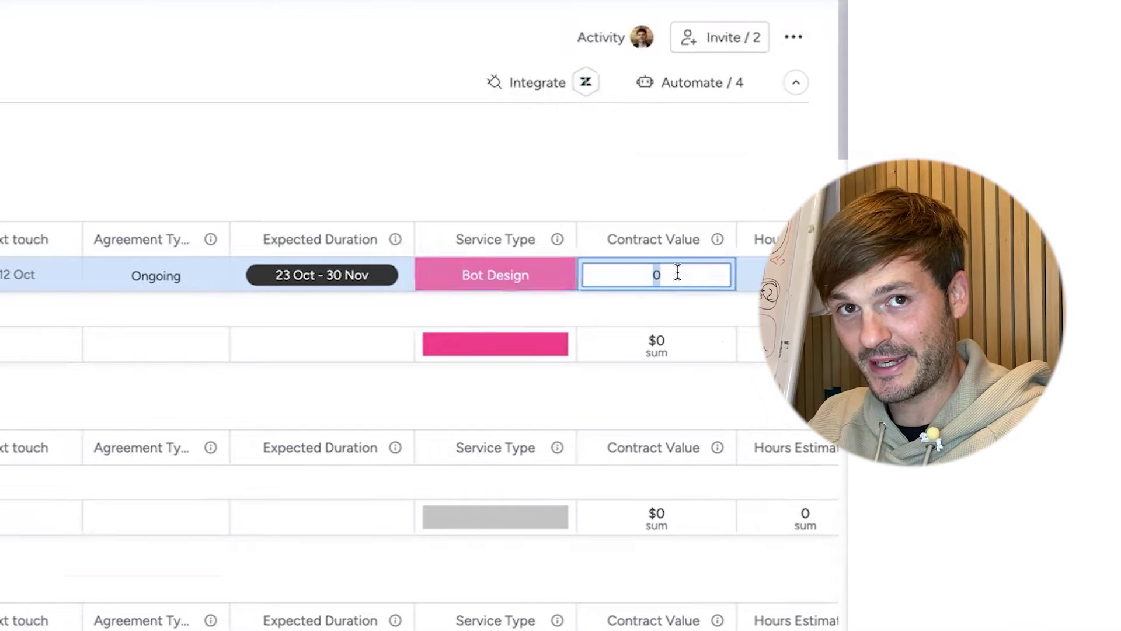
text(5000)
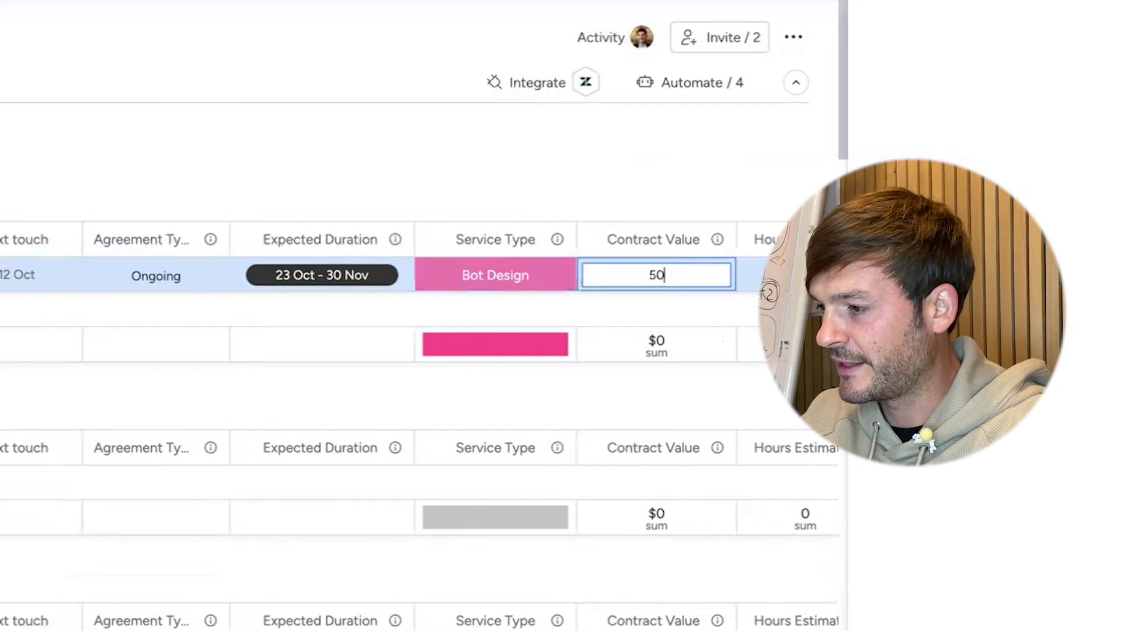
key(Return)
scroll(613, 275, right, 5)
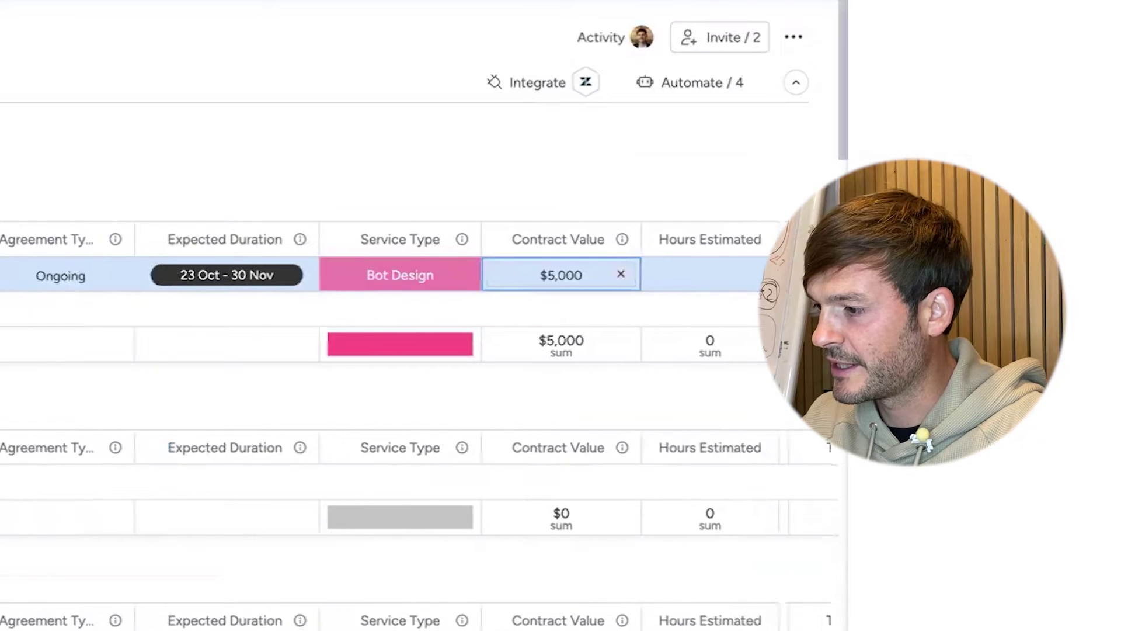
- Enter 36 Hours Estimated and set Team Size to 15-50
click(613, 271)
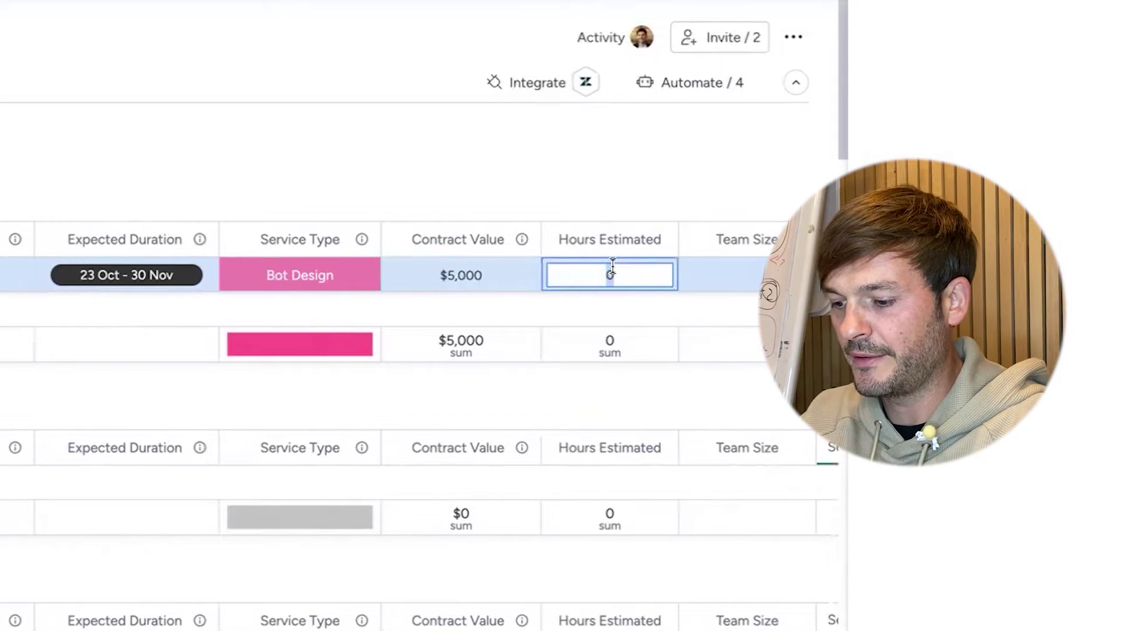
text(36)
key(Return)
click(740, 276)
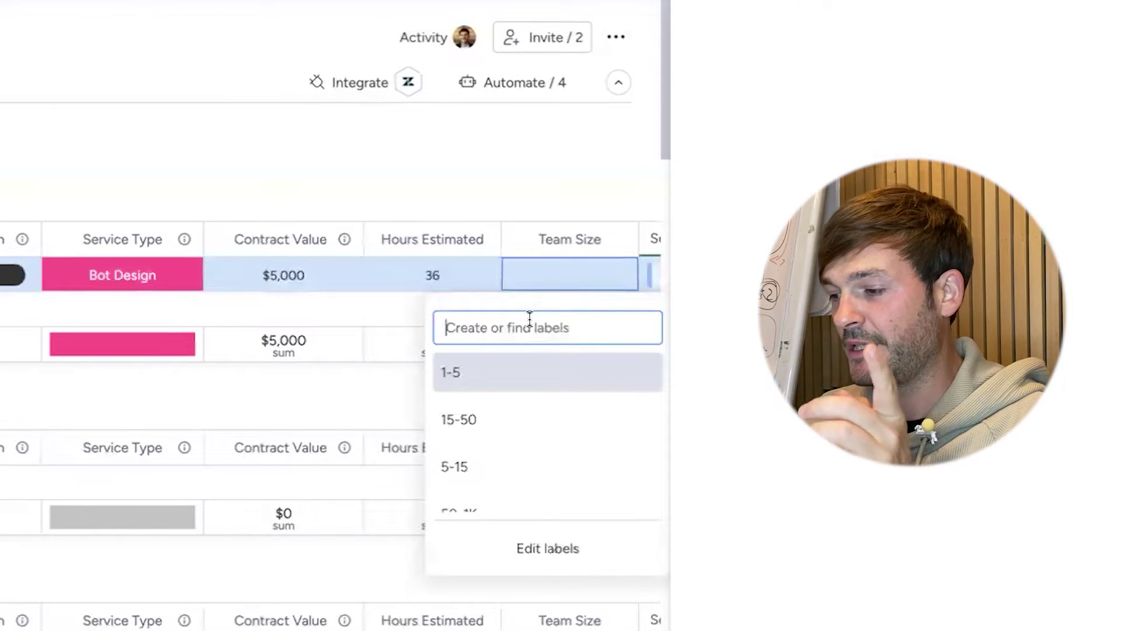
click(510, 422)
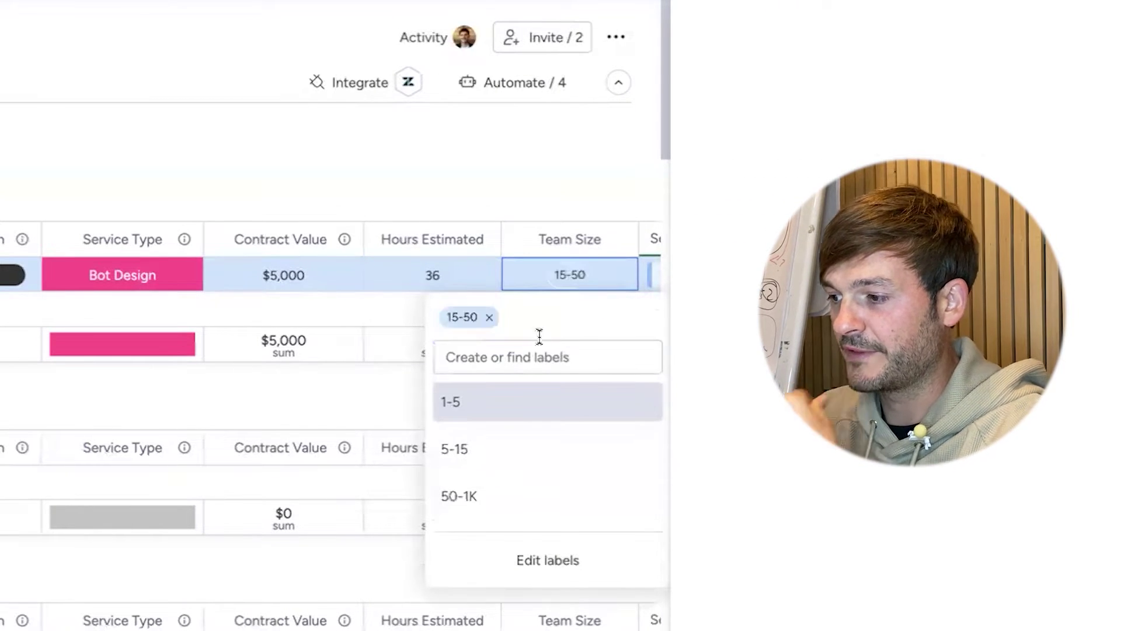
click(520, 190)
scroll(521, 192, right, 5)
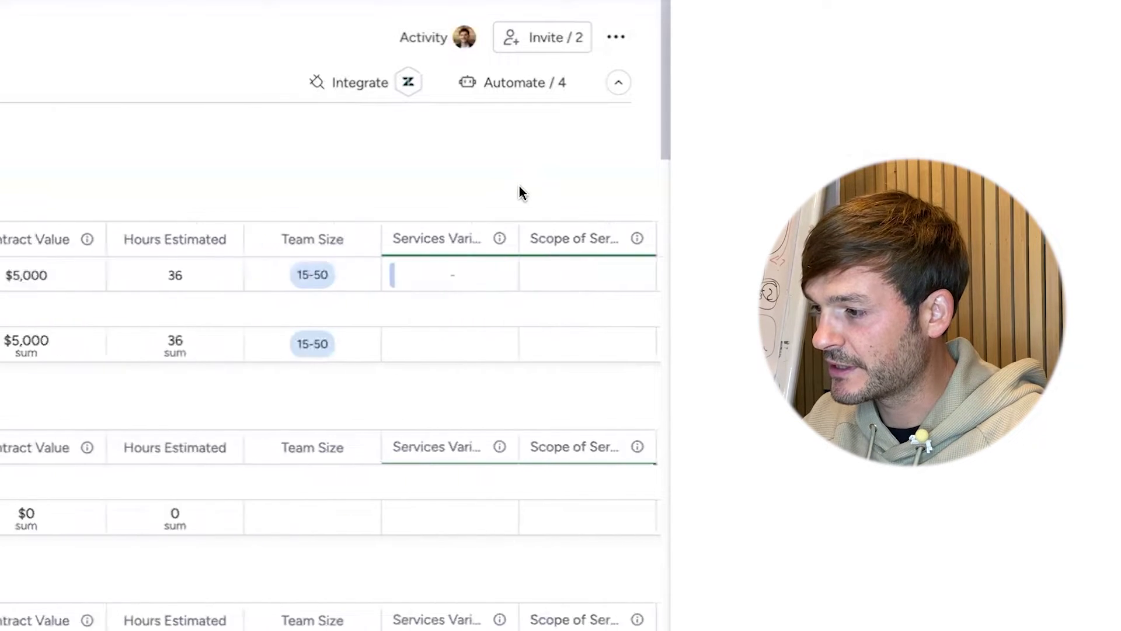
- Link the Bot Creation service variant to Amazing Company
click(326, 279)
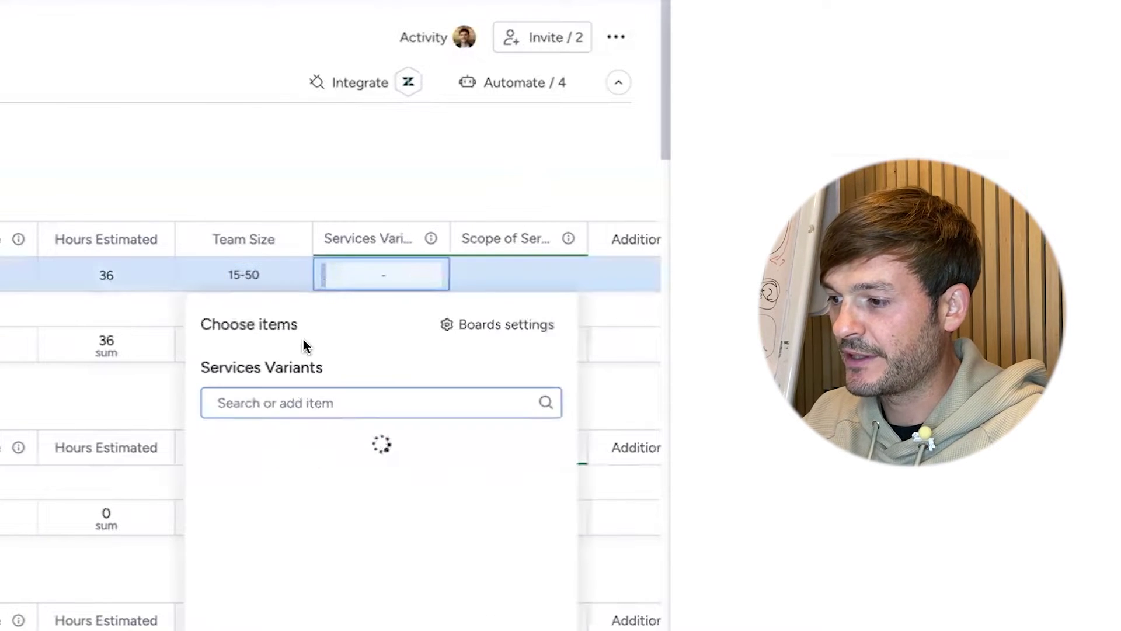
scroll(335, 488, down, 3)
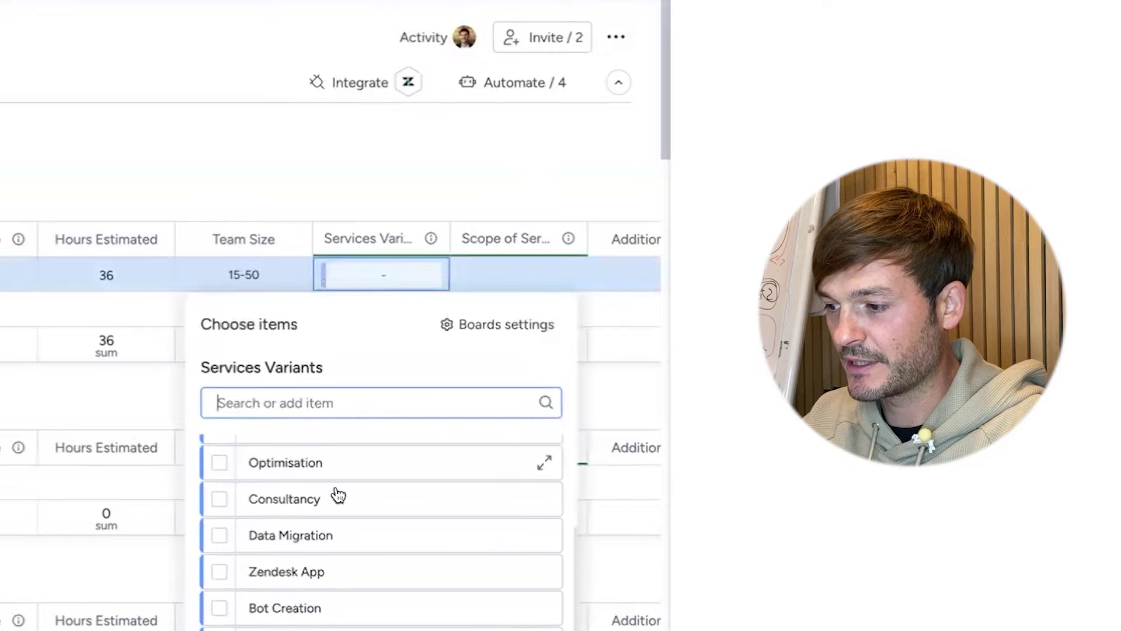
scroll(337, 496, down, 2)
scroll(338, 495, up, 1)
scroll(337, 496, down, 2)
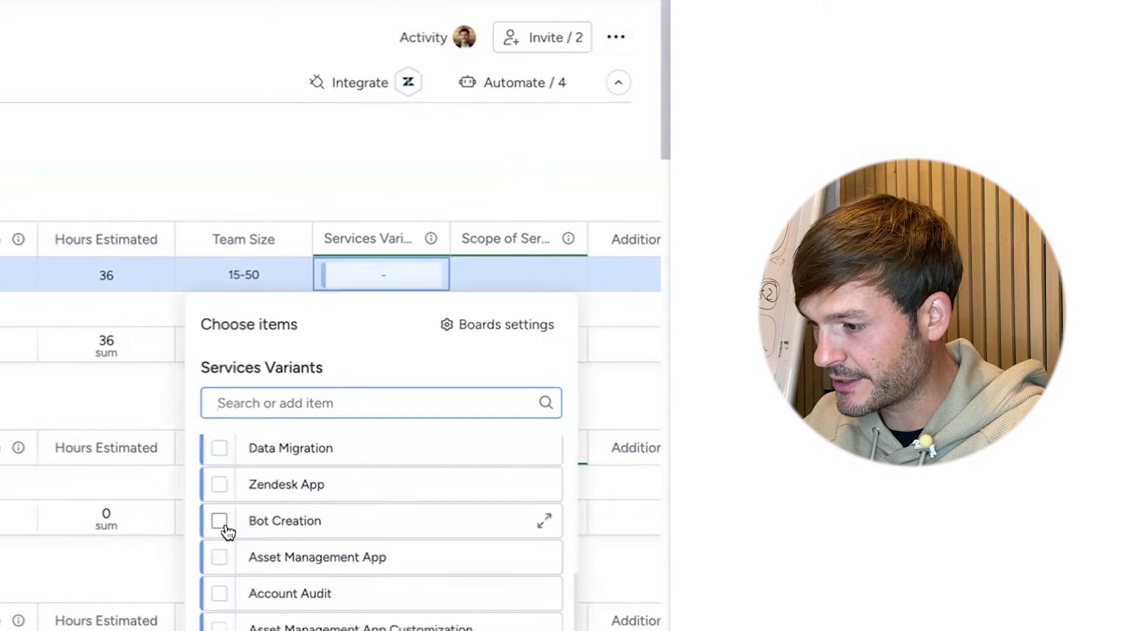
click(220, 520)
key(Escape)
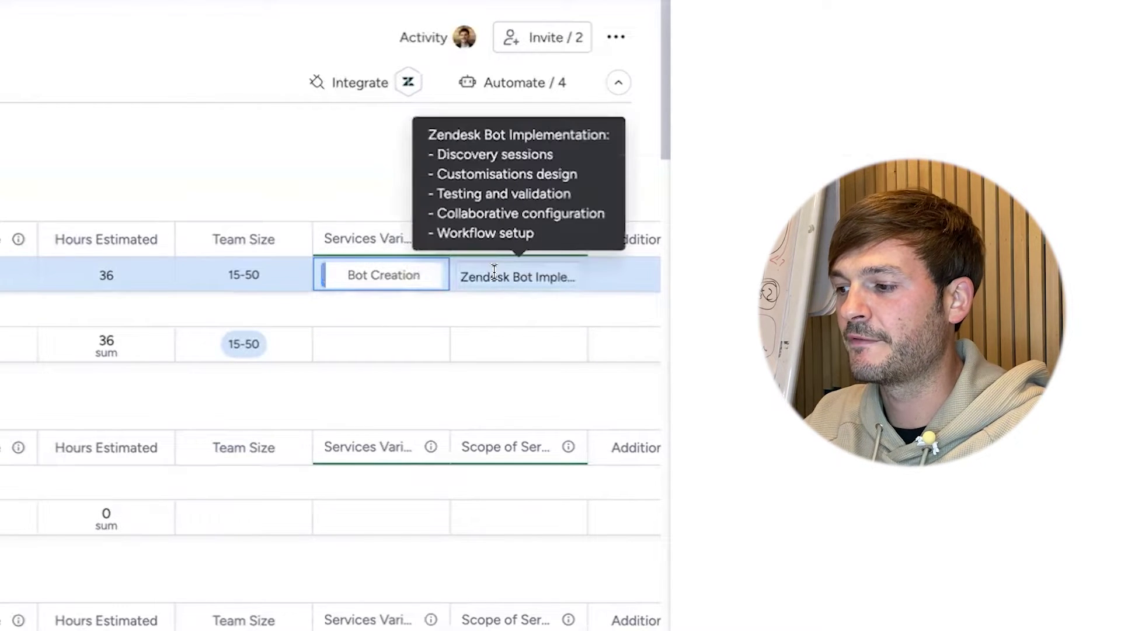
mouse_move(358, 275)
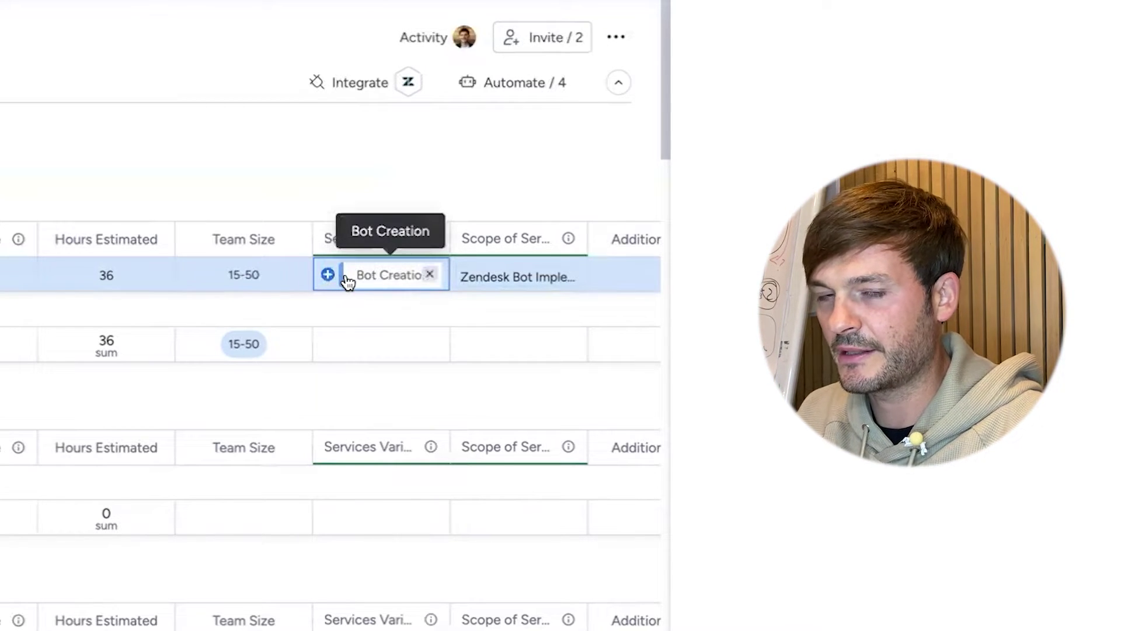
scroll(421, 272, right, 6)
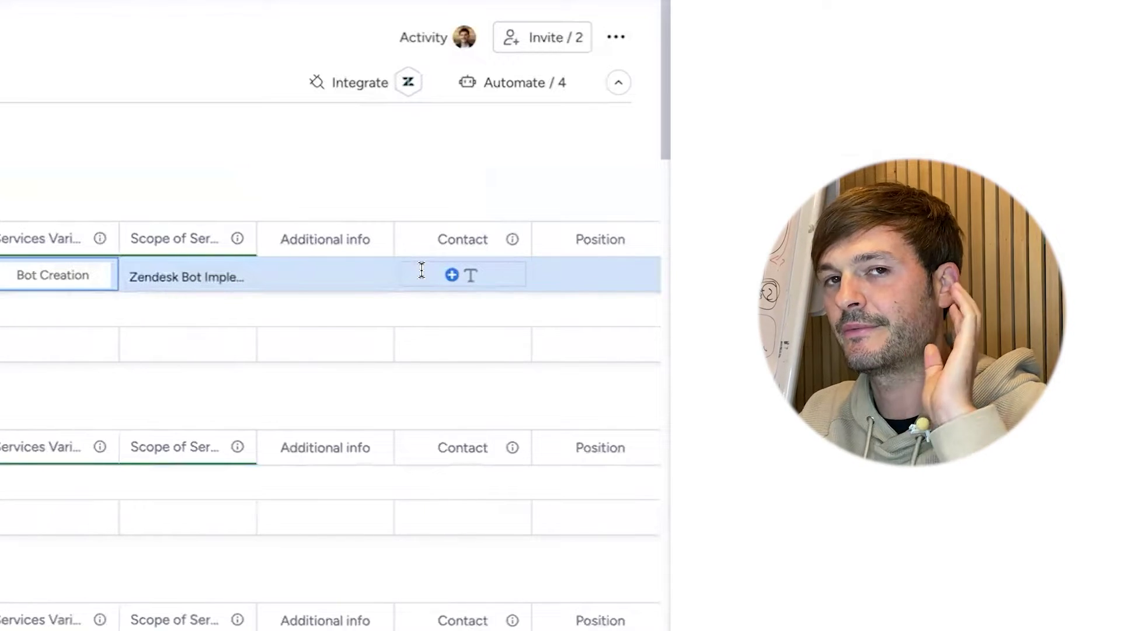
click(323, 272)
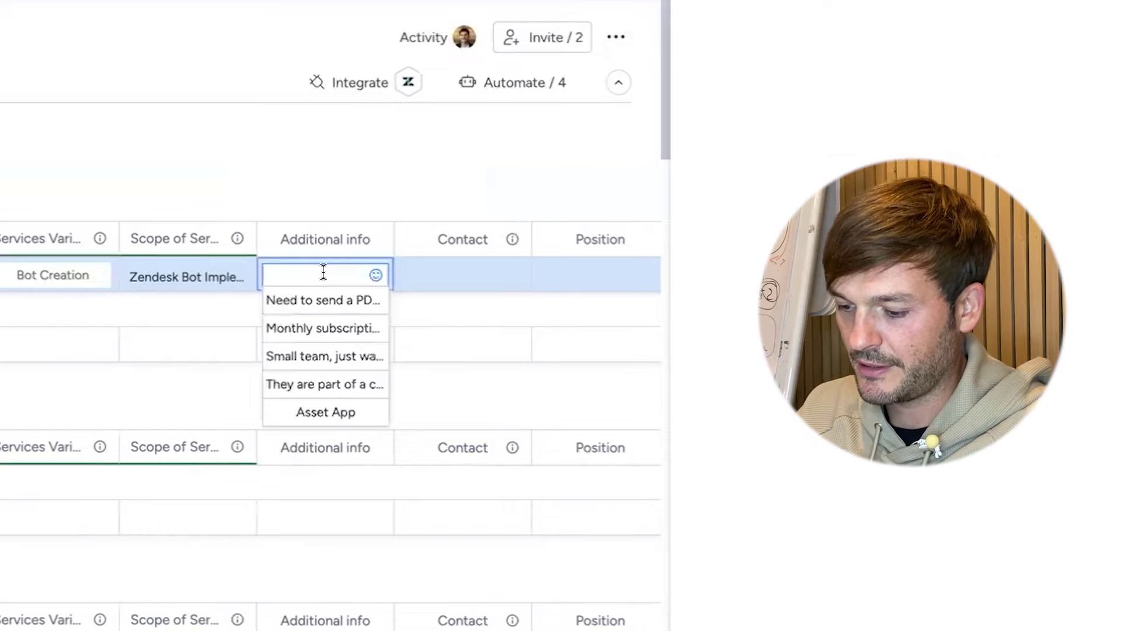
- Add the note 'They need it quite fast' and enter the contact's name
text(They )
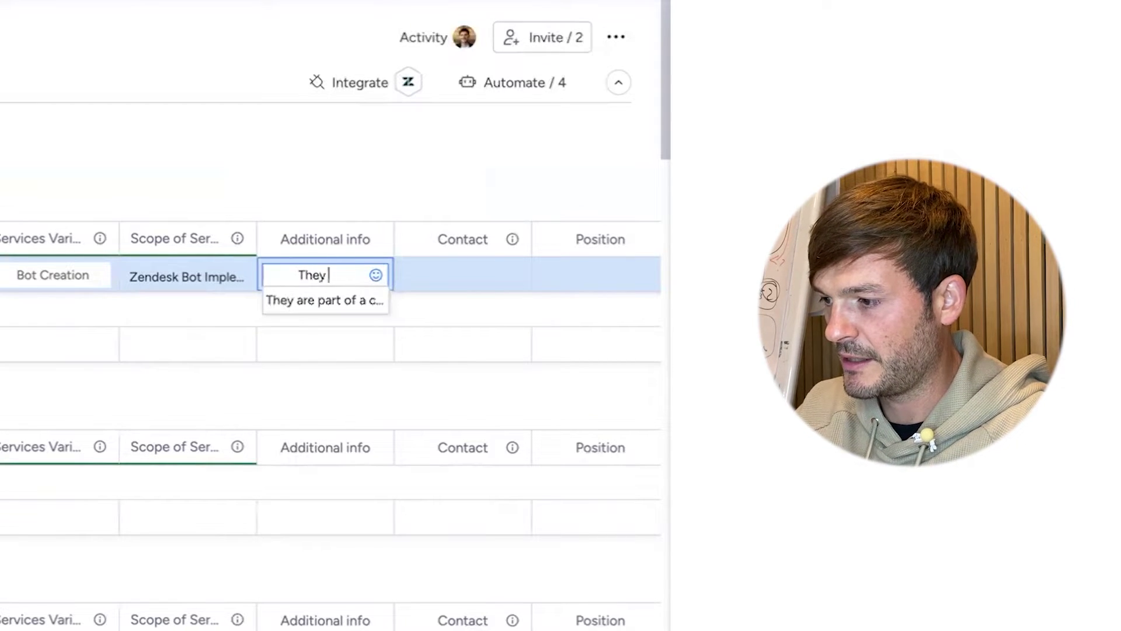
text(need it quite fast)
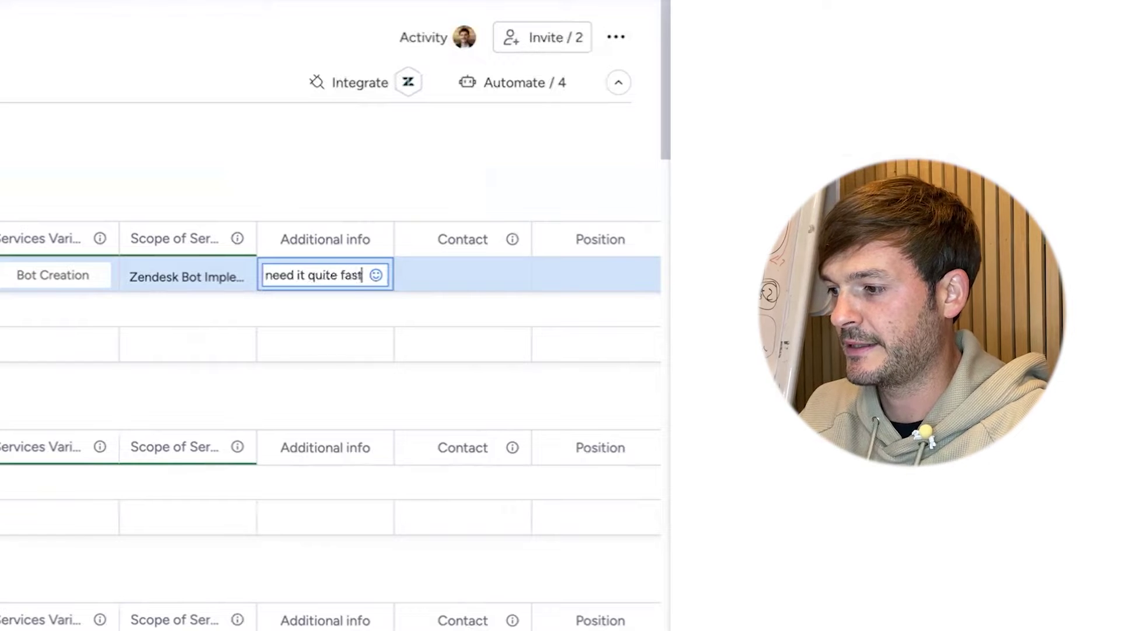
key(Return)
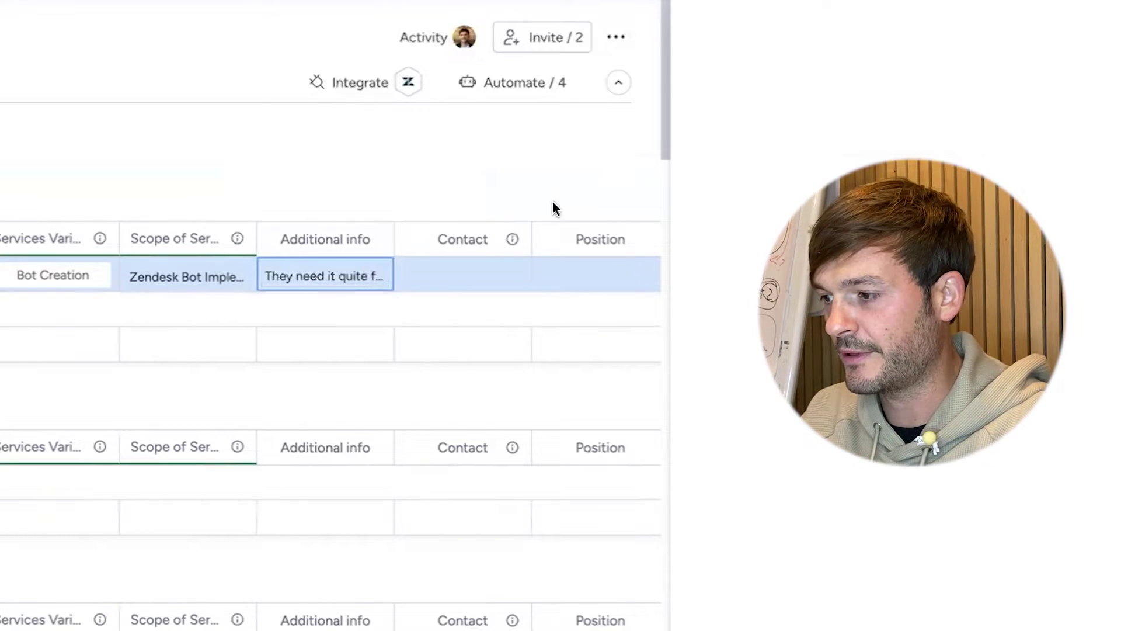
click(482, 276)
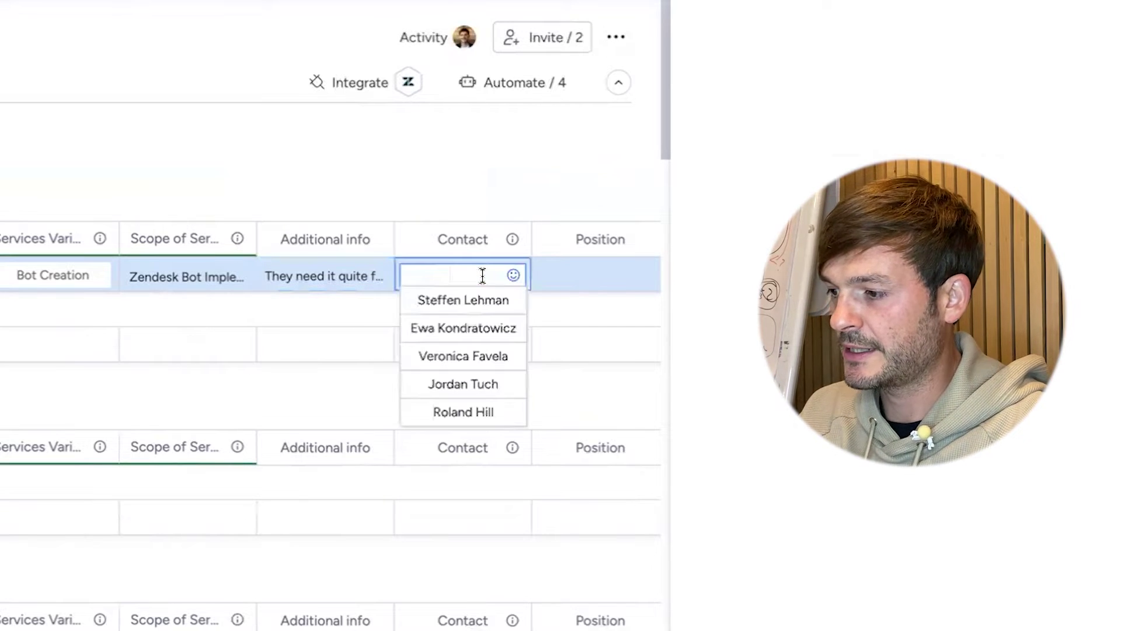
text(Dominic)
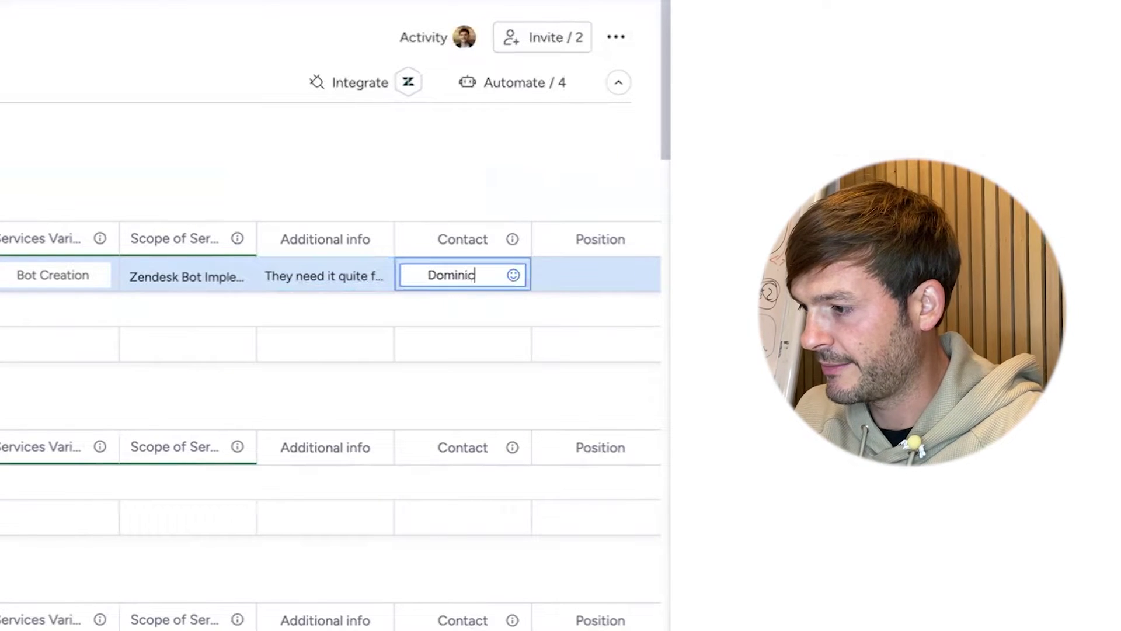
key(Return)
- Enter CSM as the Position
click(600, 271)
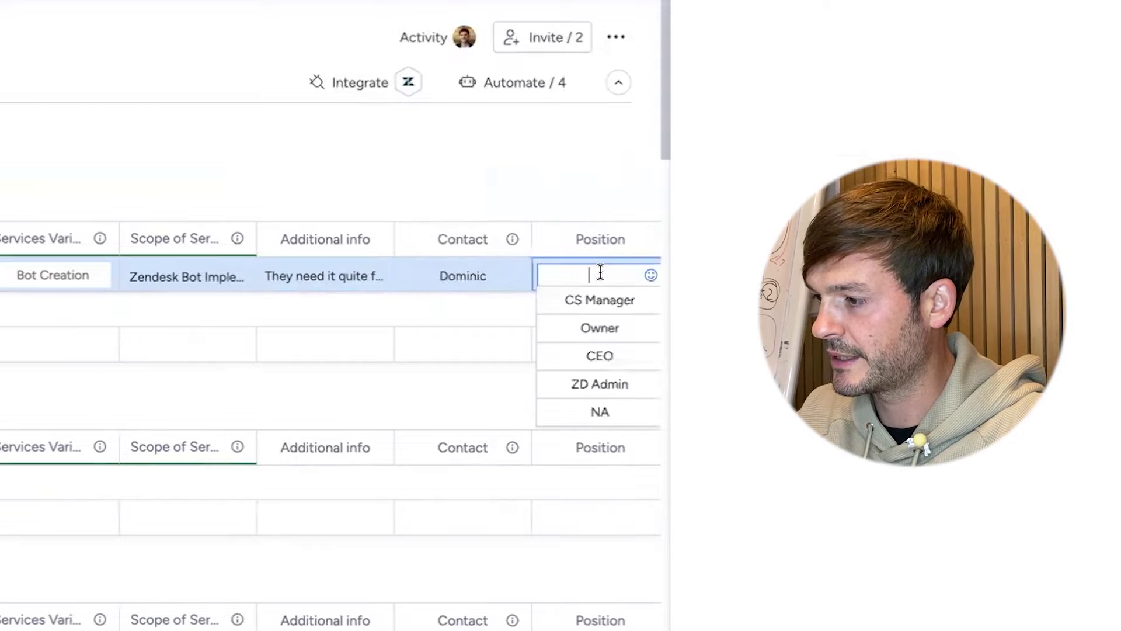
text(CS)
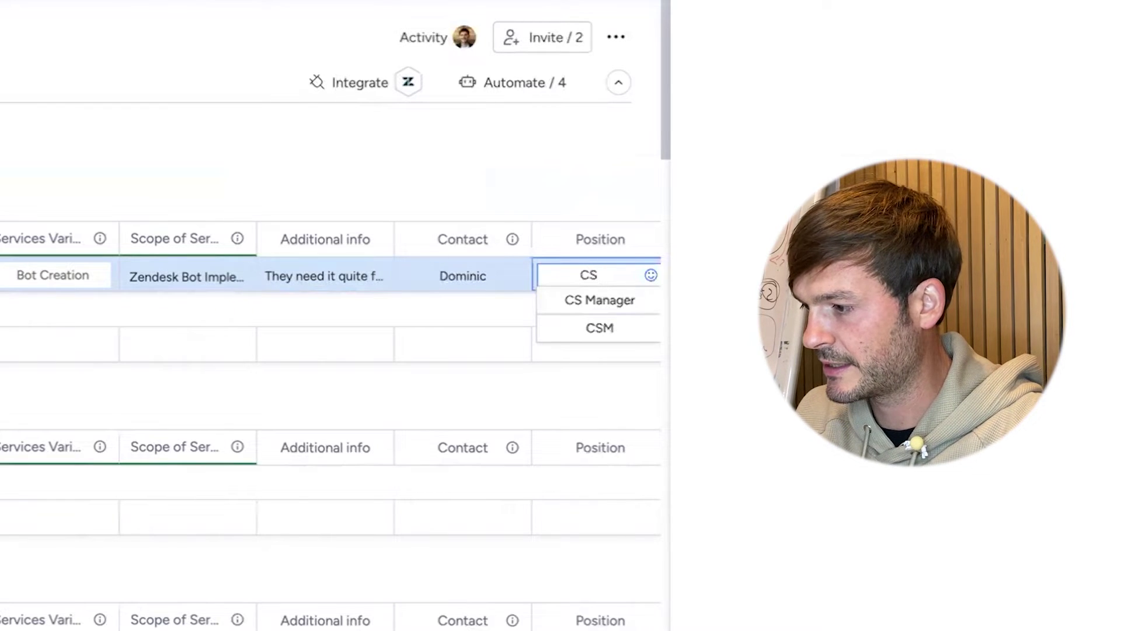
text(M)
key(Return)
scroll(475, 275, right, 5)
click(475, 275)
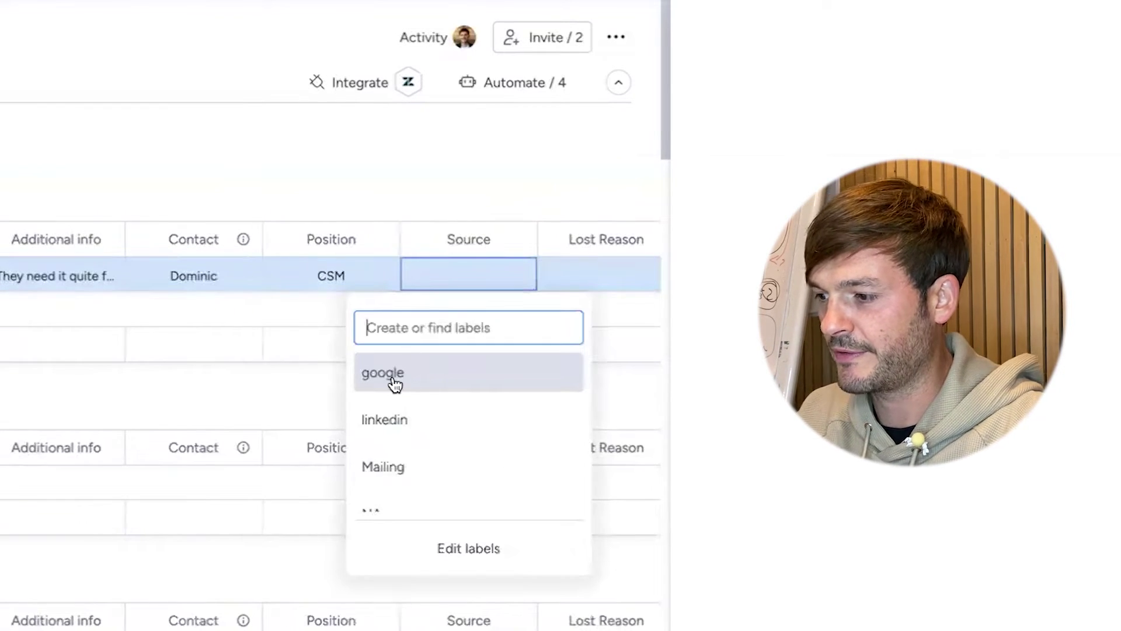
- Set the Source label to Youtube
scroll(395, 423, down, 3)
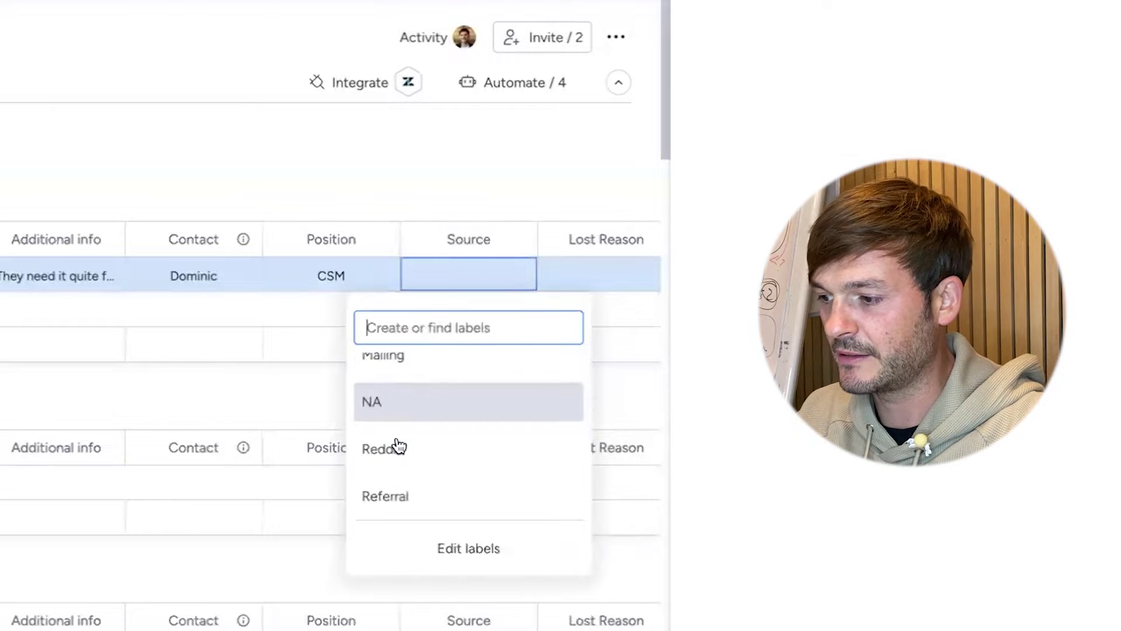
scroll(396, 445, down, 2)
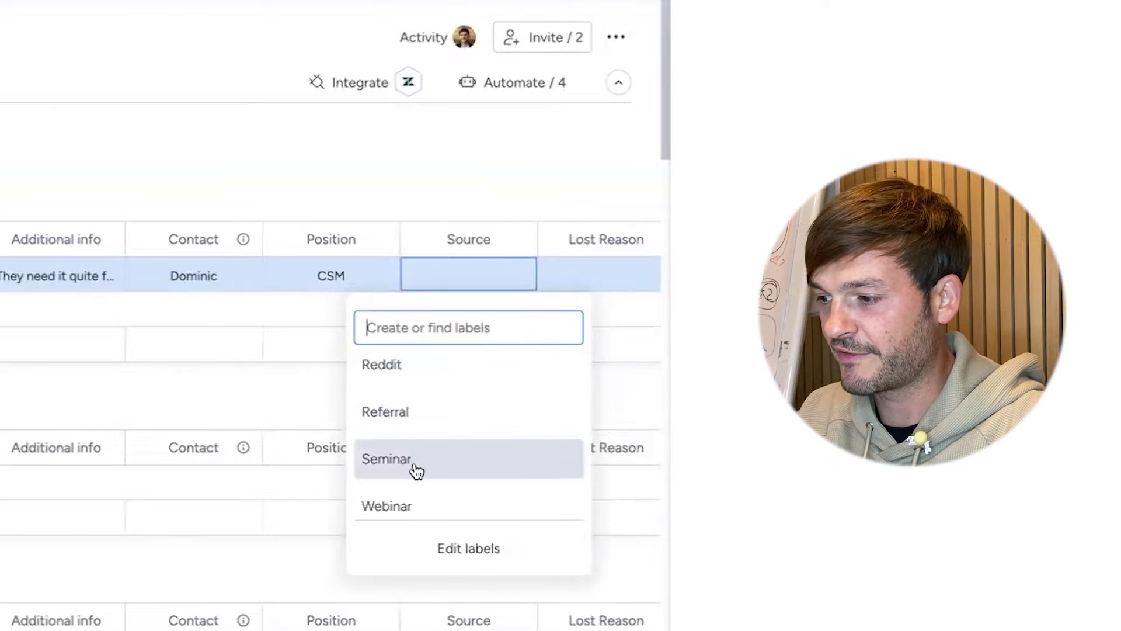
scroll(416, 470, down, 3)
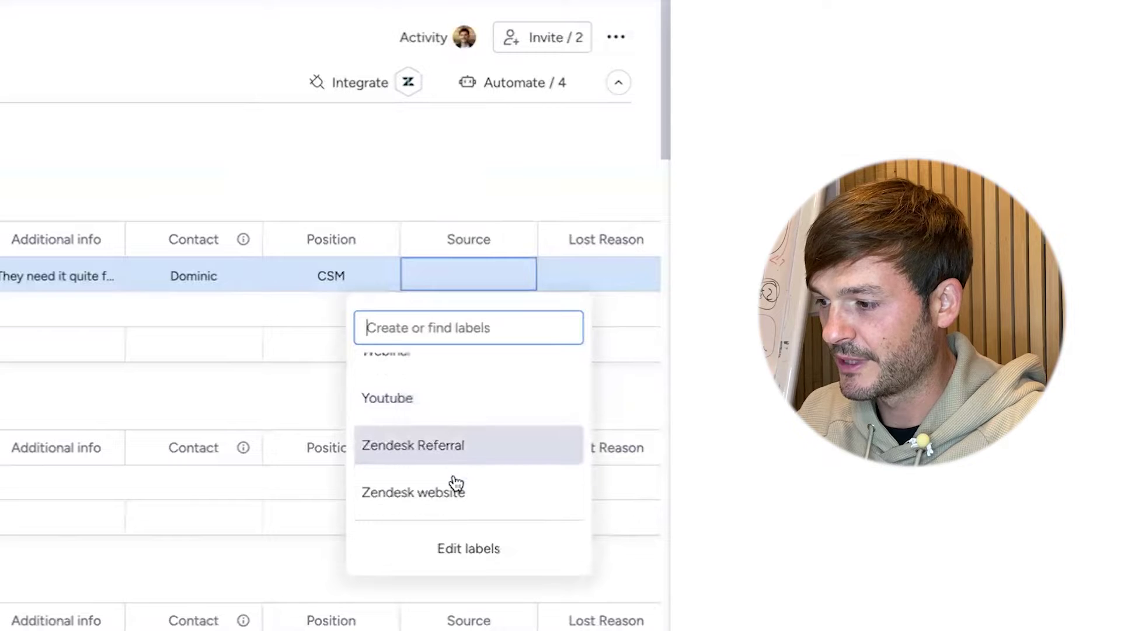
click(442, 418)
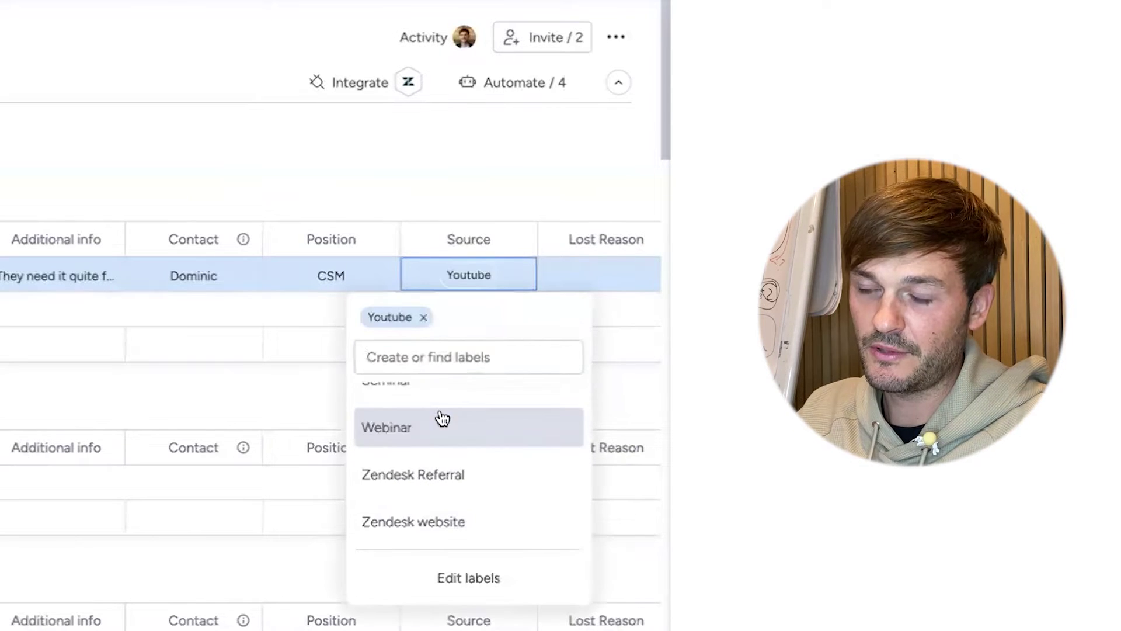
click(479, 191)
scroll(380, 290, right, 4)
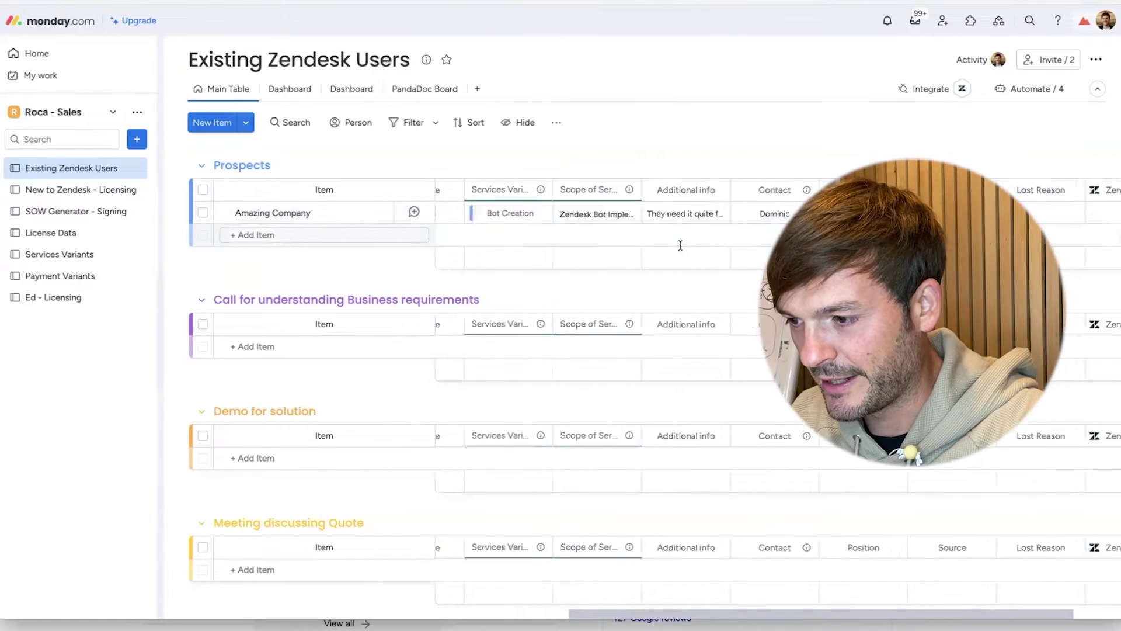
scroll(355, 171, left, 10)
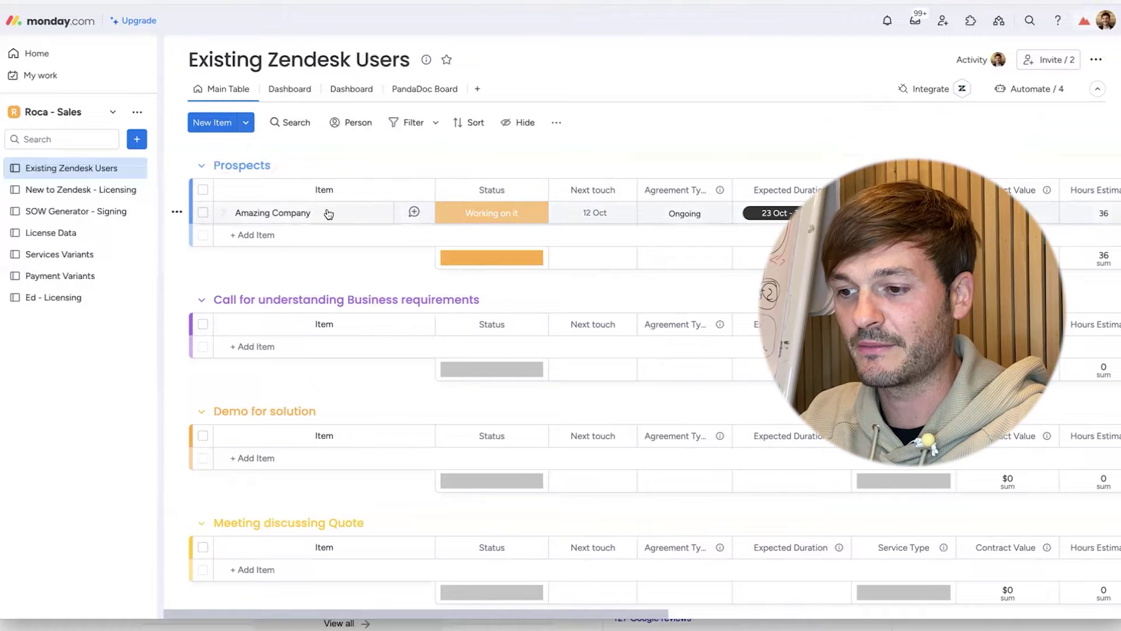
- Drag Amazing Company down through the pipeline groups into Scope Of Work
drag(326, 242, 313, 325)
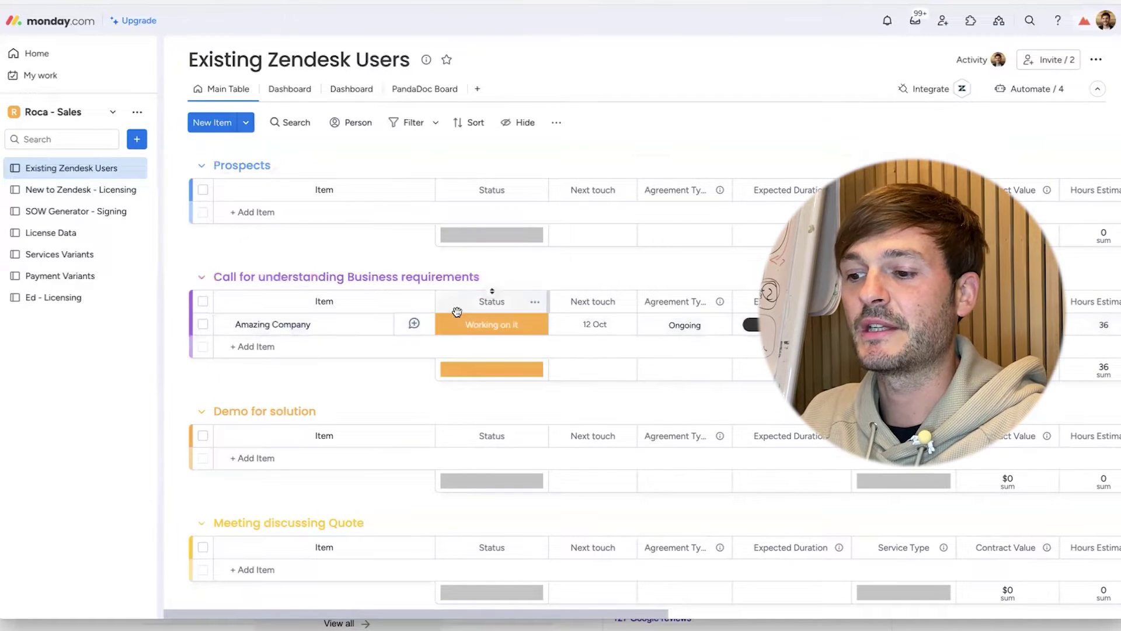
drag(498, 301, 911, 318)
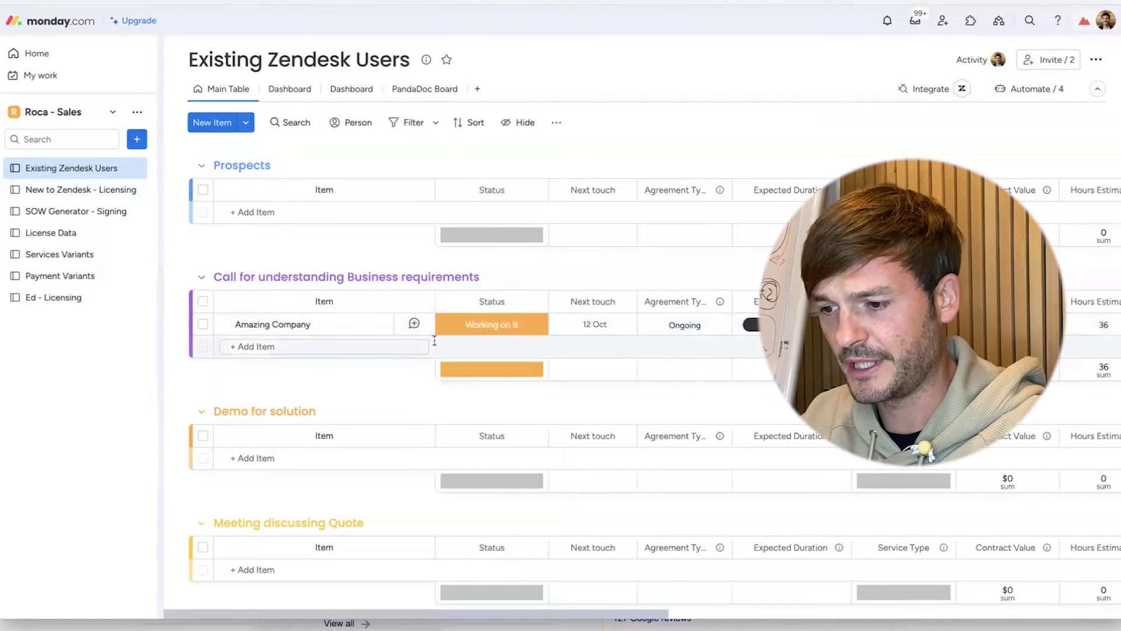
scroll(379, 297, down, 1)
drag(354, 299, 338, 409)
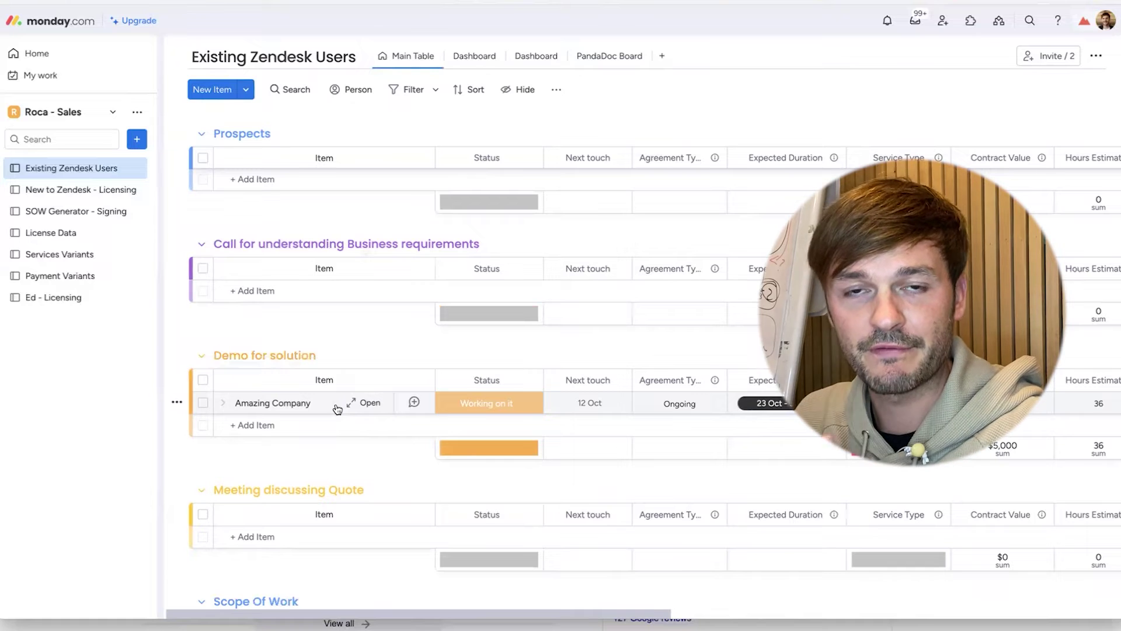
scroll(274, 418, down, 2)
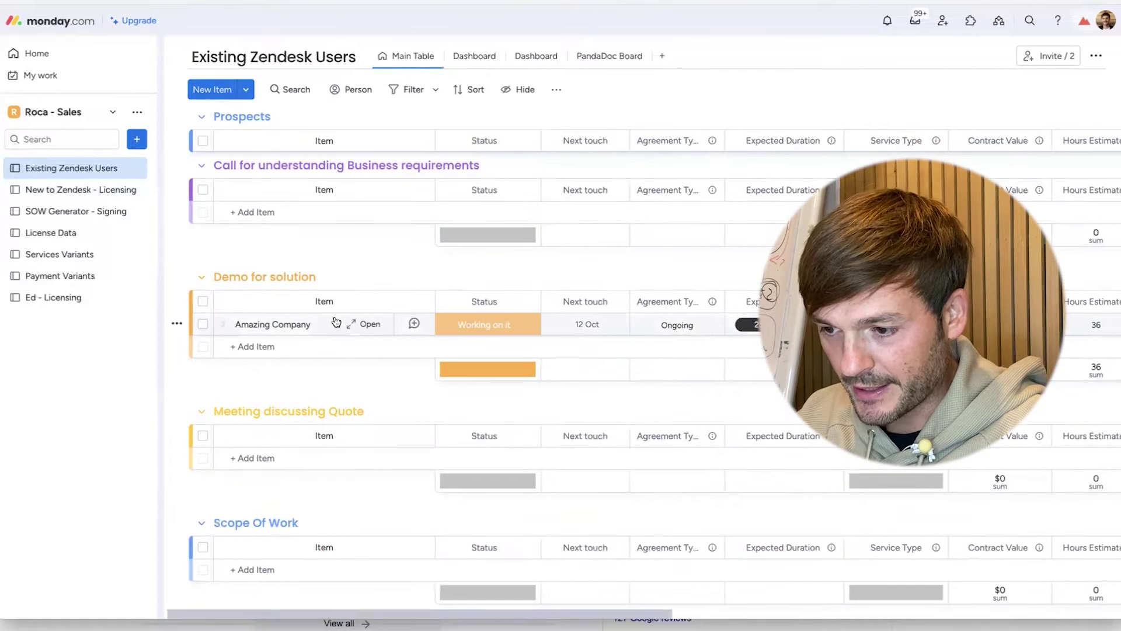
drag(336, 324, 327, 437)
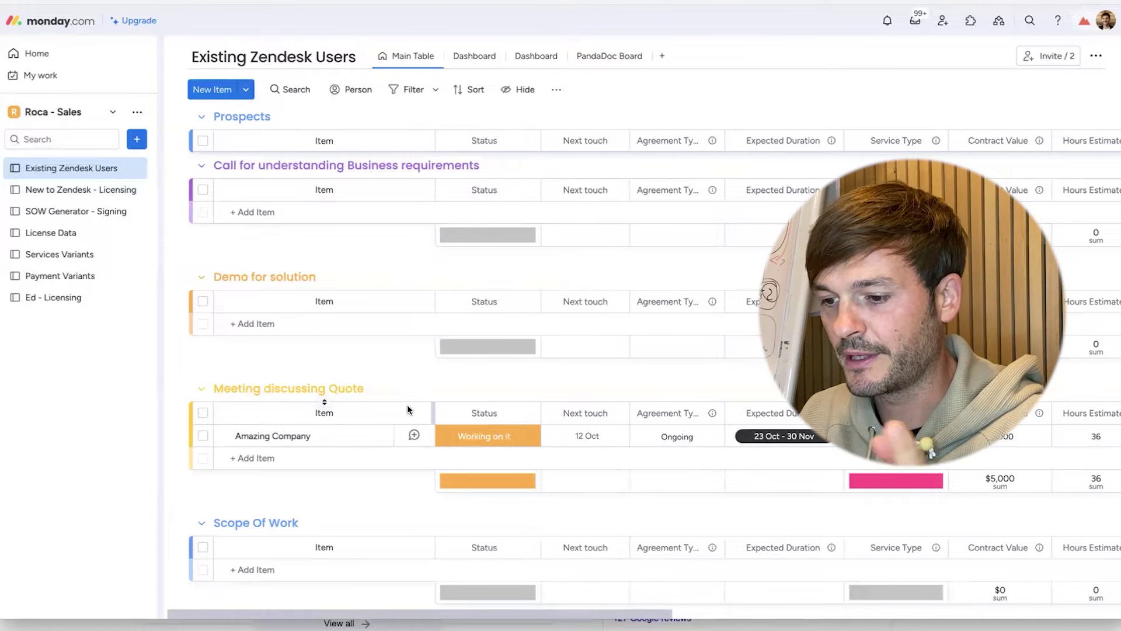
scroll(407, 408, down, 2)
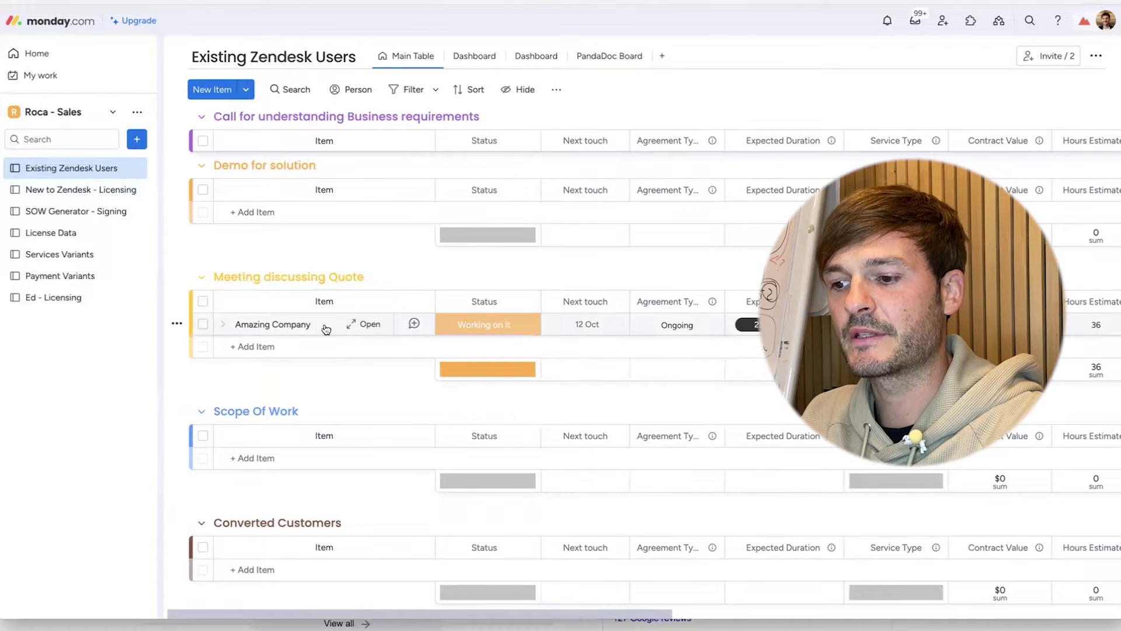
drag(326, 330, 307, 447)
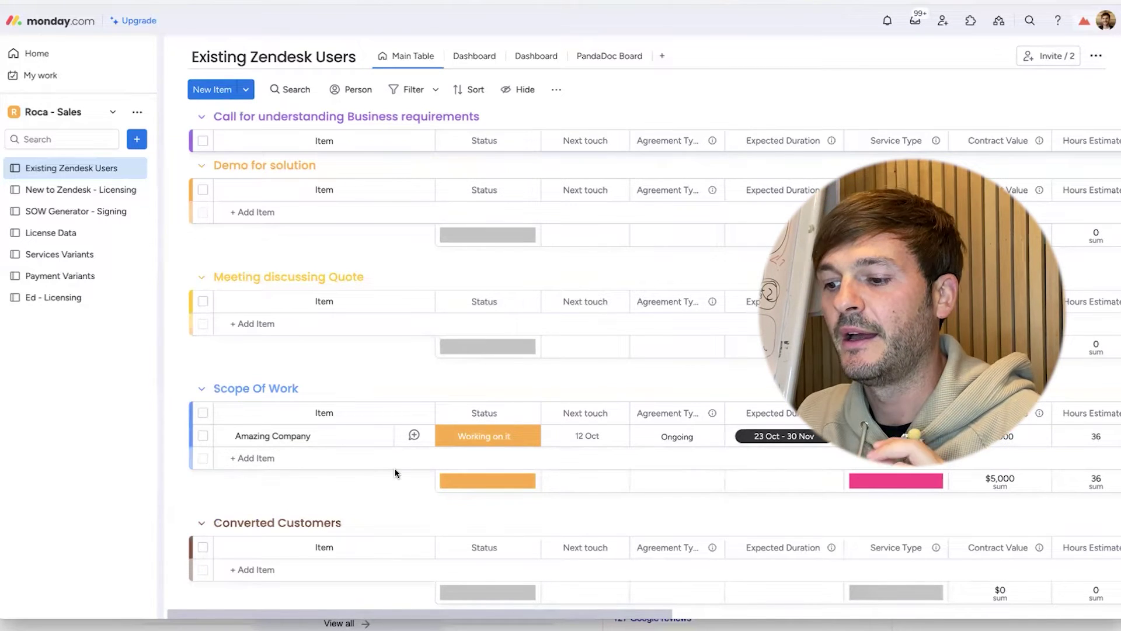
- Change Amazing Company's status to Lost
scroll(390, 468, down, 1)
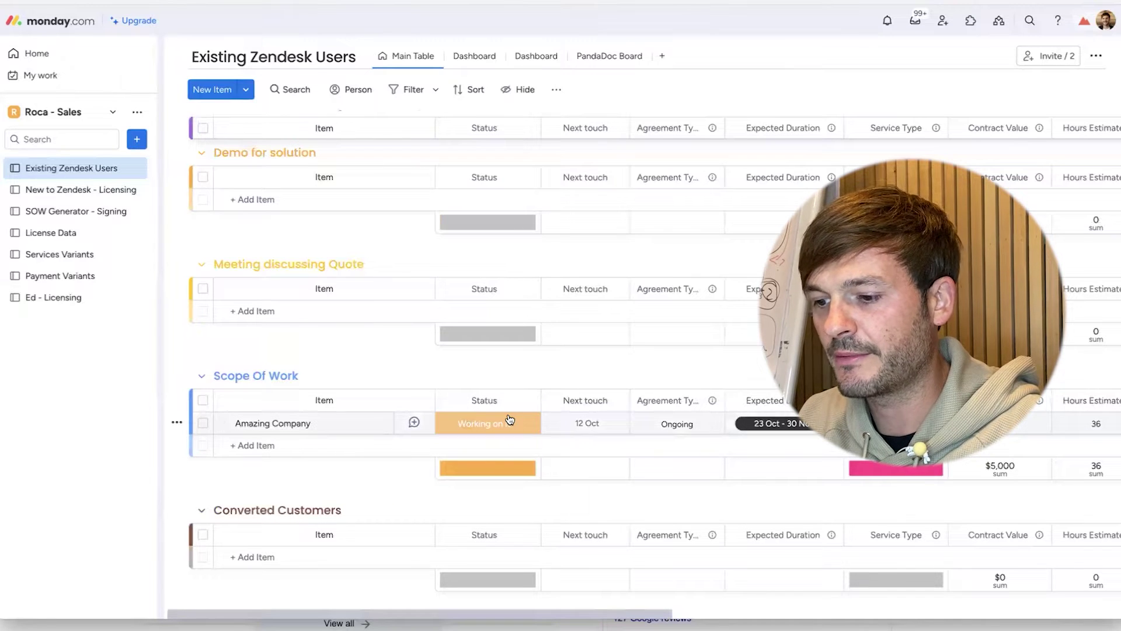
scroll(461, 419, right, 10)
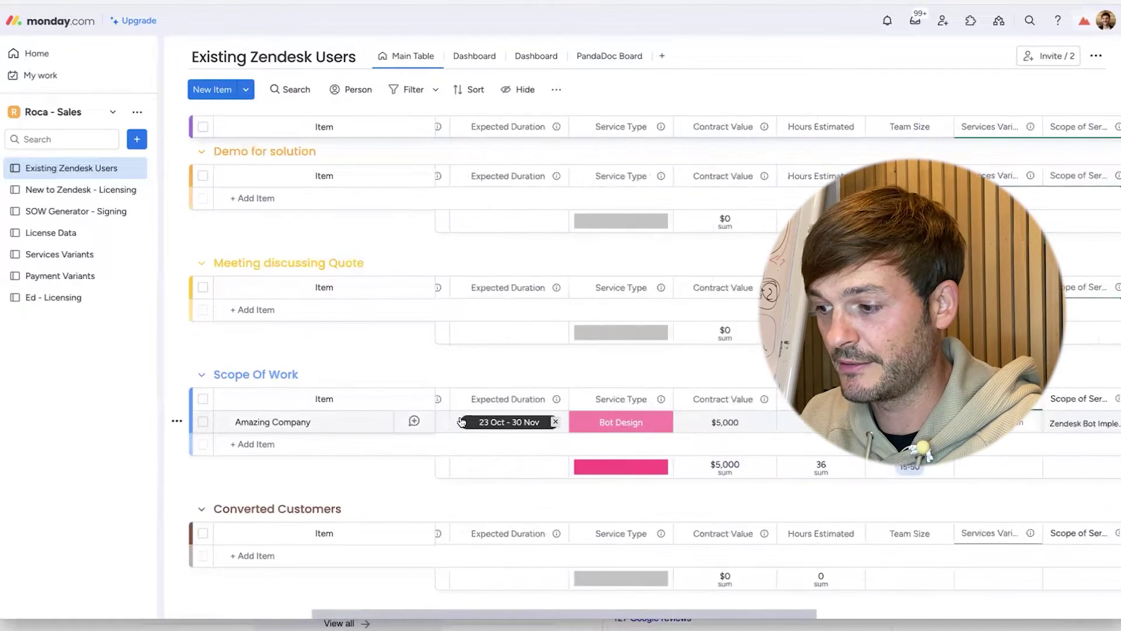
scroll(460, 418, left, 10)
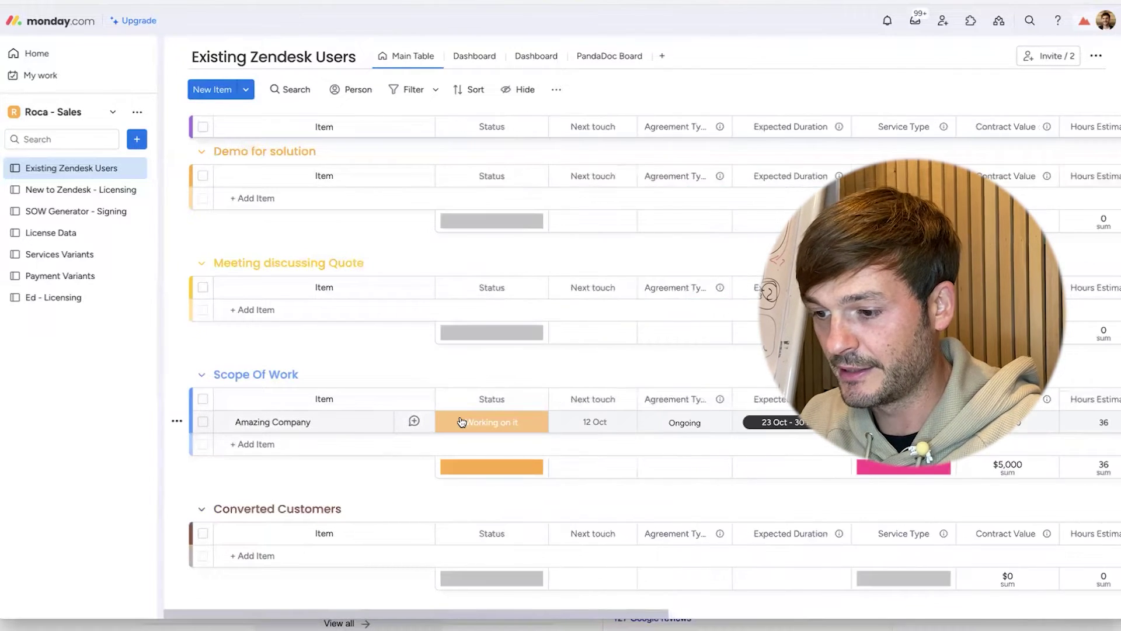
click(504, 424)
click(543, 230)
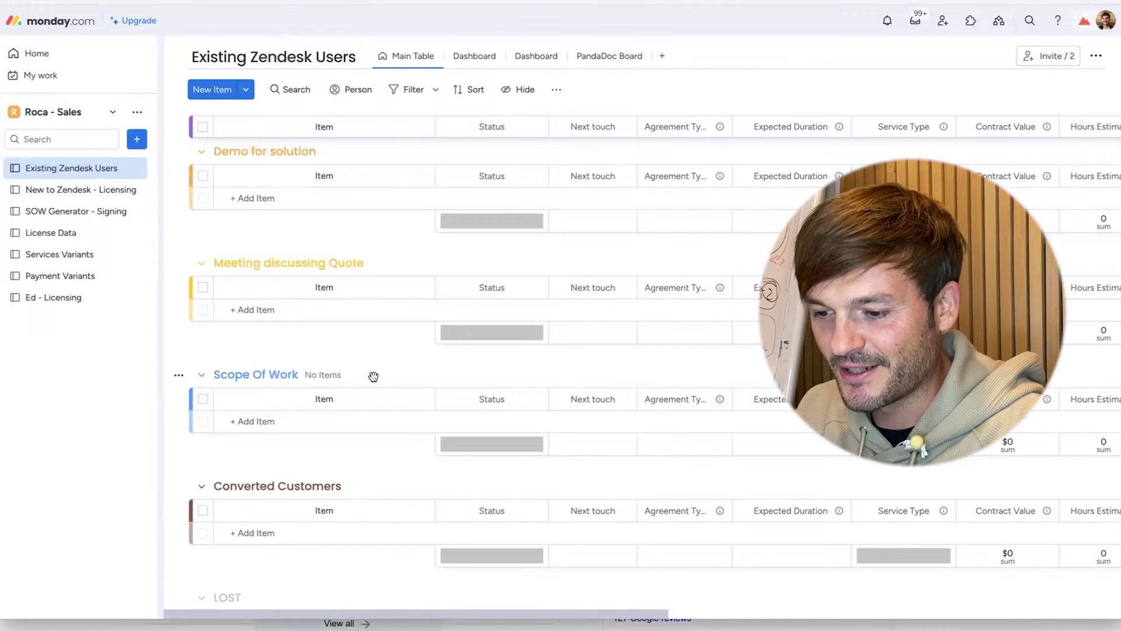
scroll(373, 378, down, 6)
scroll(373, 377, up, 10)
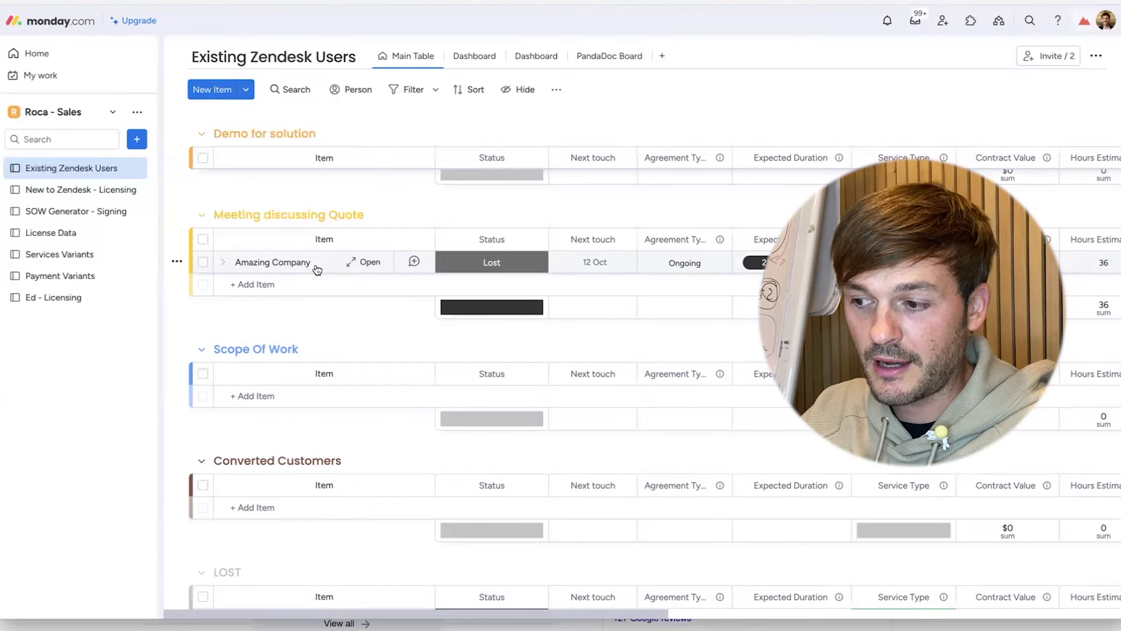
- Open the Amazing Company item's detail panel
click(320, 269)
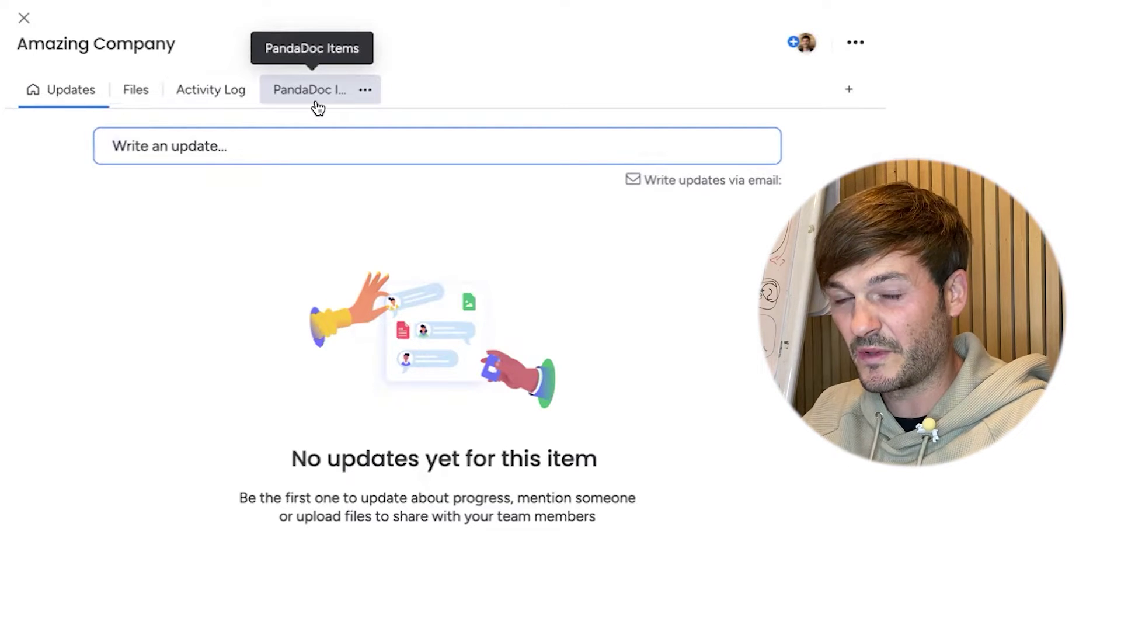
- Show the PandaDoc Items section of the Amazing Company item
click(318, 106)
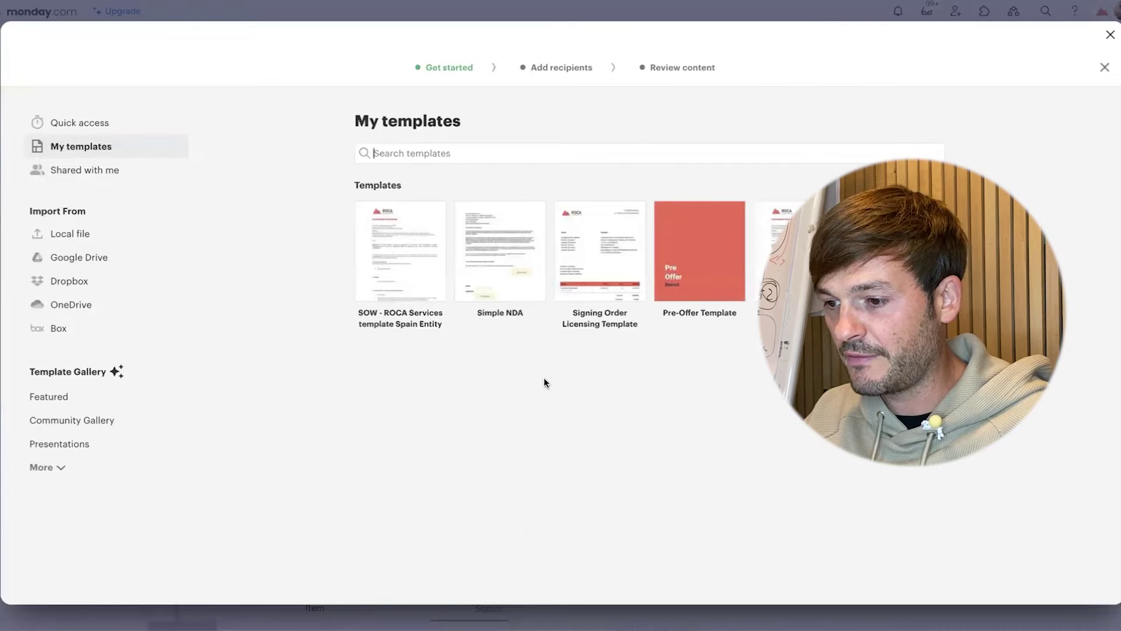
- Create a document from the Pre-Offer Template without adding recipients
click(707, 274)
click(912, 581)
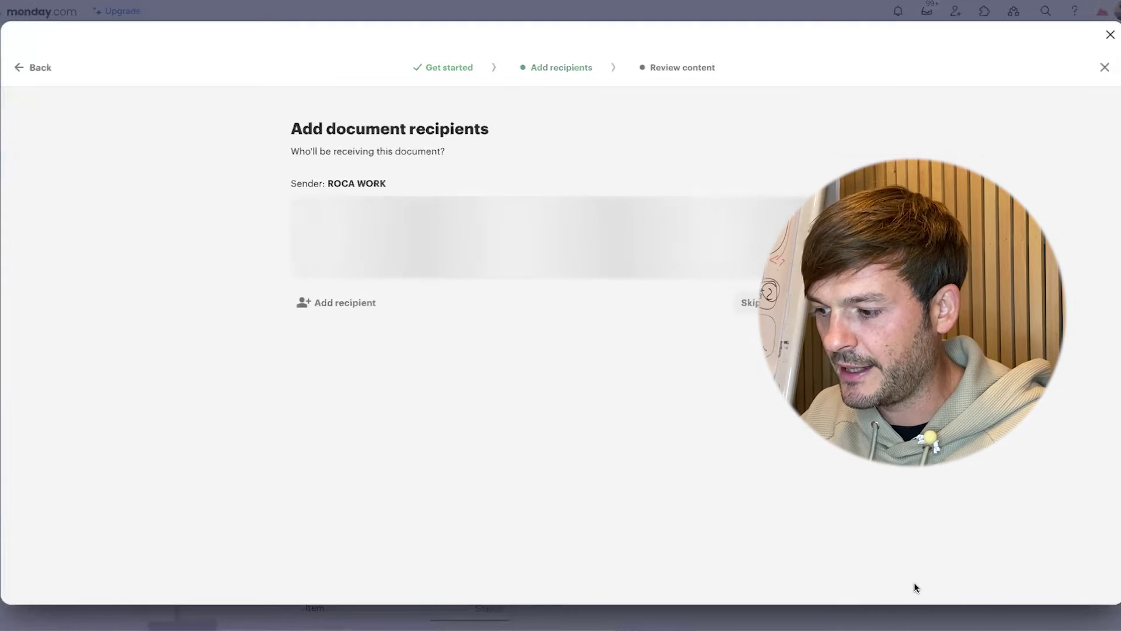
click(741, 324)
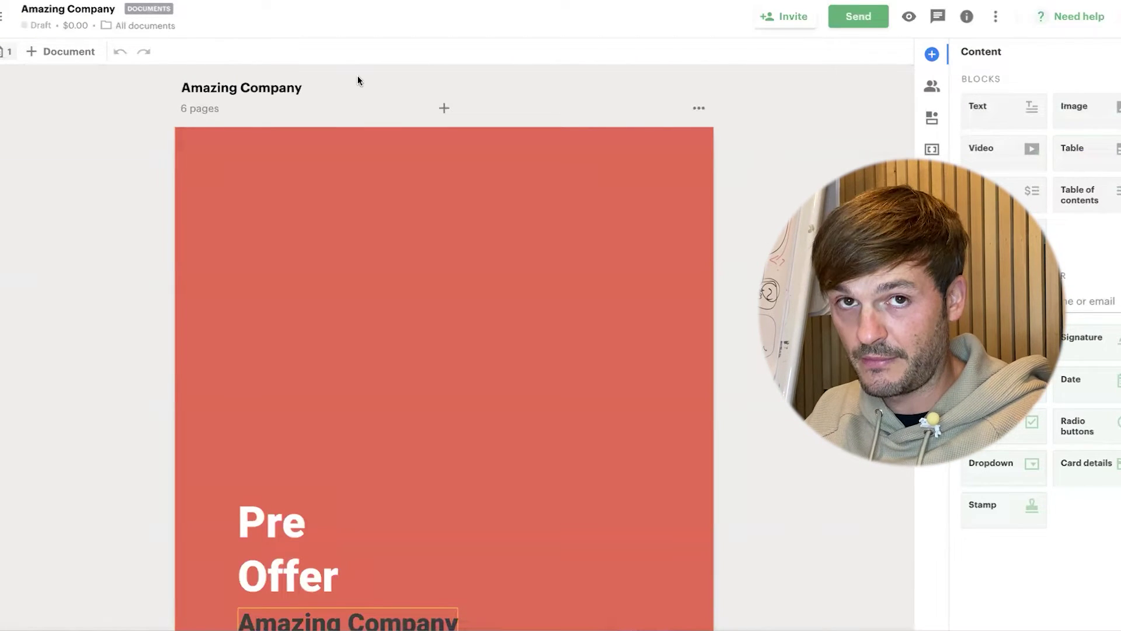
- Review the cover, Who?, testimonials and Scope Of Services pages, then select the Commercial Offer pricing table
scroll(367, 111, down, 4)
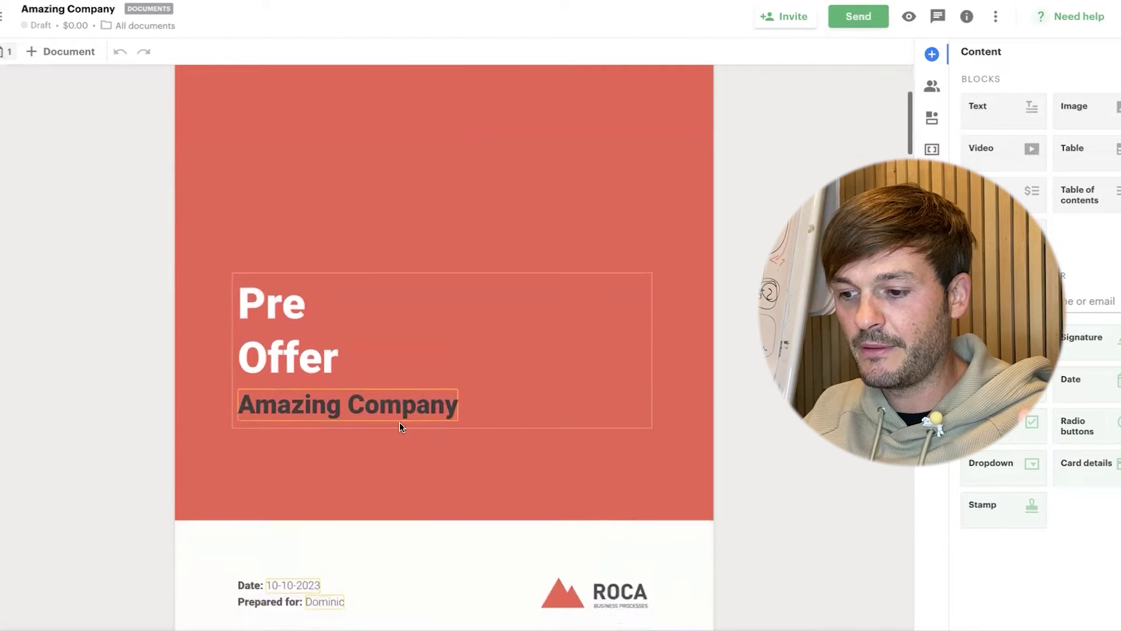
scroll(400, 426, down, 3)
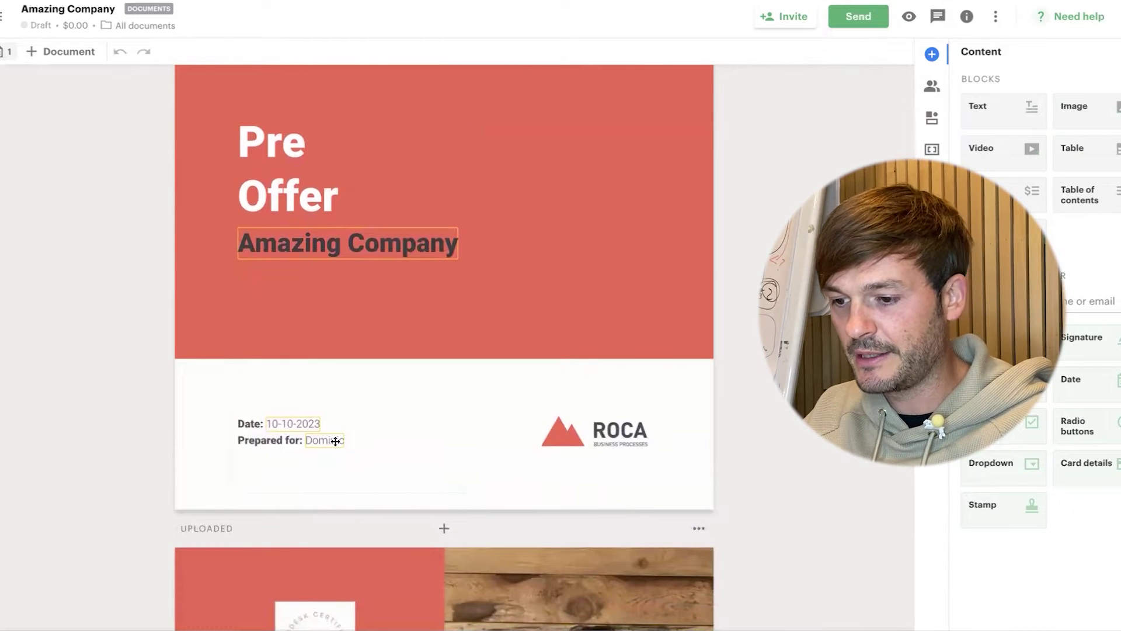
scroll(420, 427, down, 15)
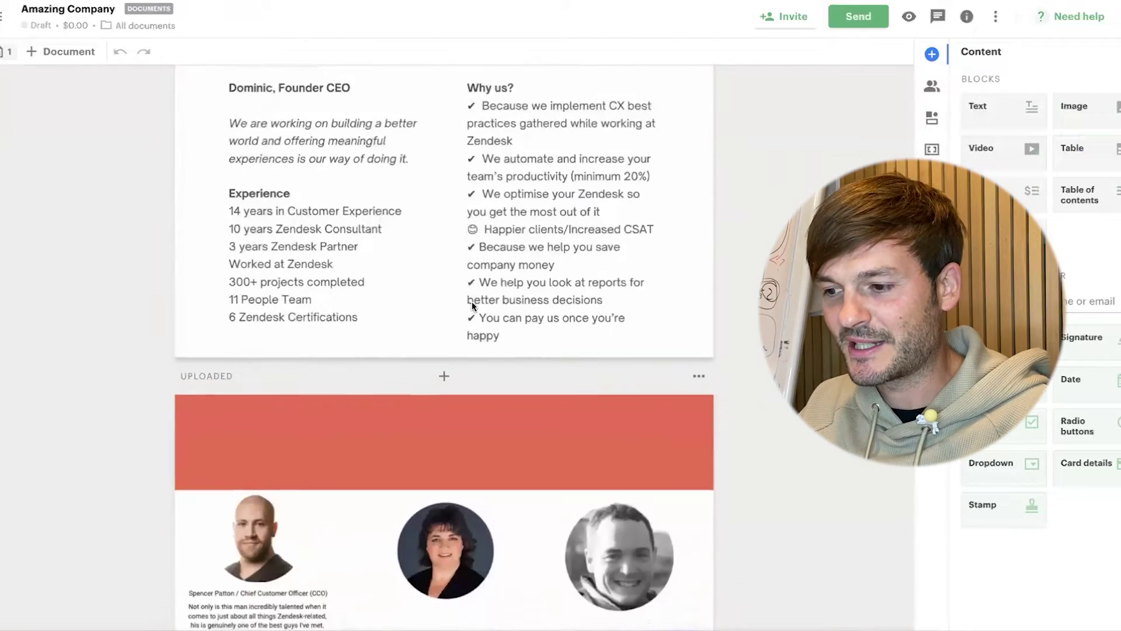
scroll(471, 306, down, 5)
scroll(472, 306, up, 12)
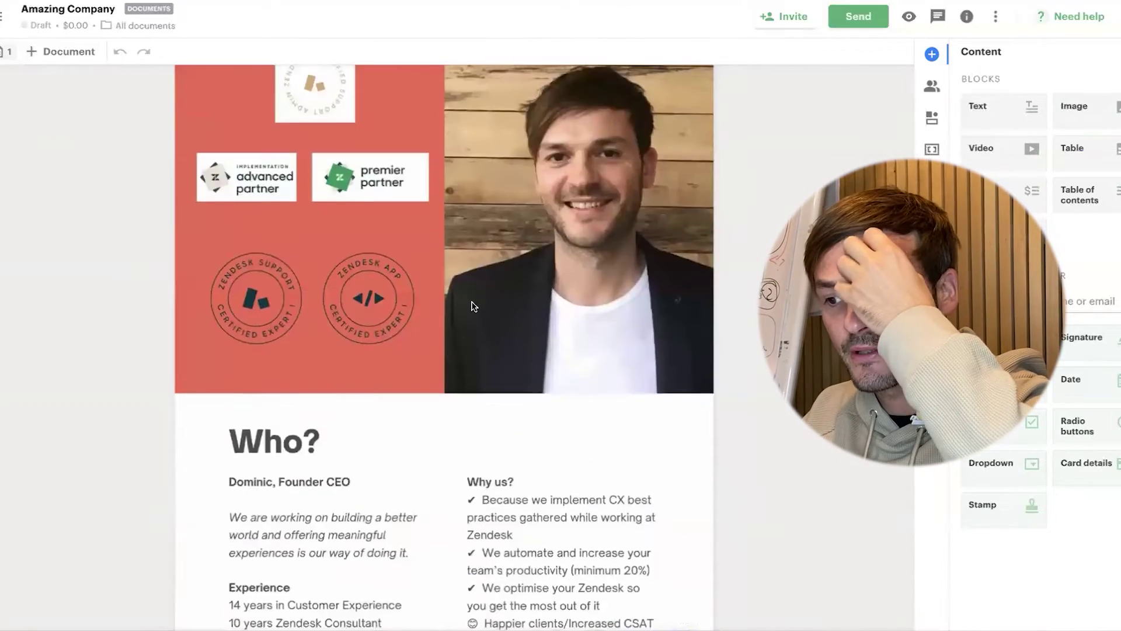
scroll(472, 306, down, 2)
scroll(472, 306, up, 5)
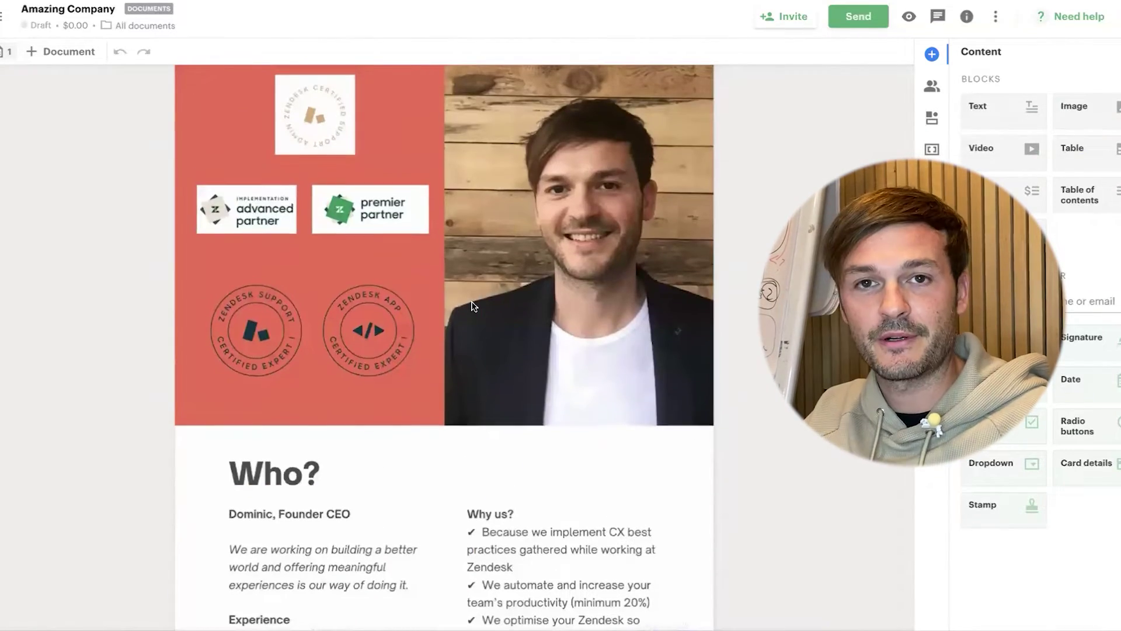
scroll(473, 306, down, 8)
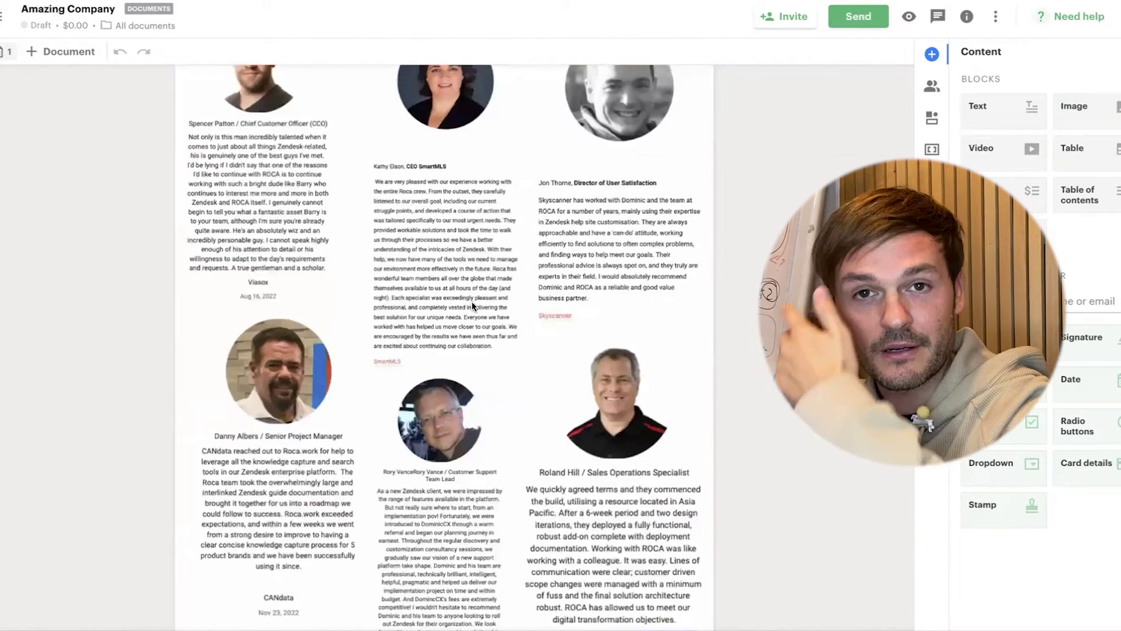
scroll(471, 300, down, 10)
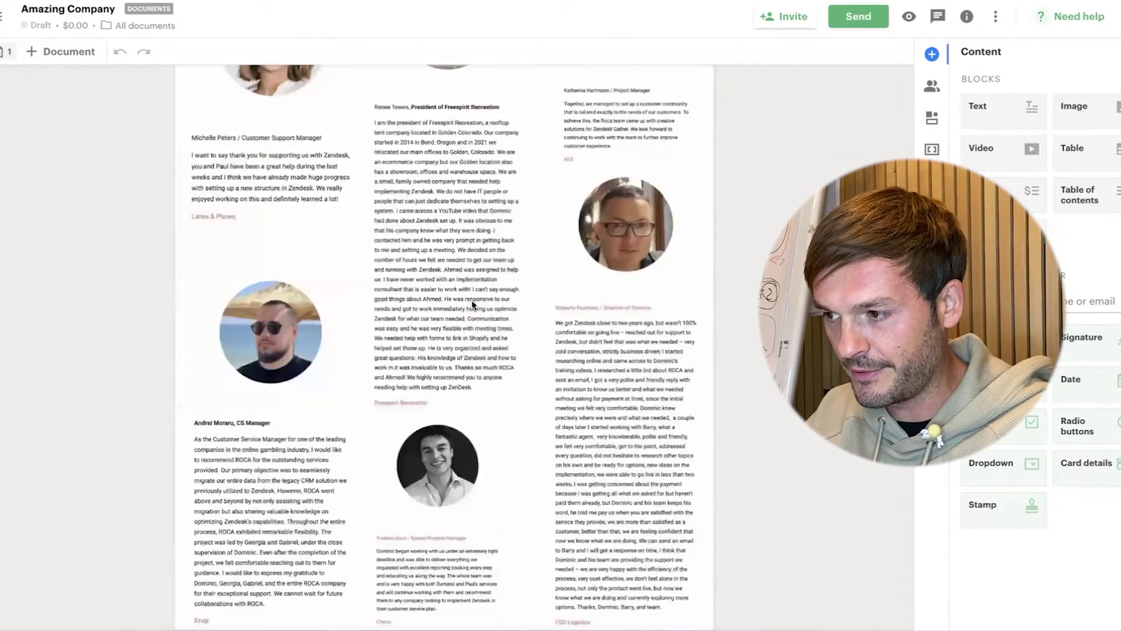
scroll(471, 299, down, 9)
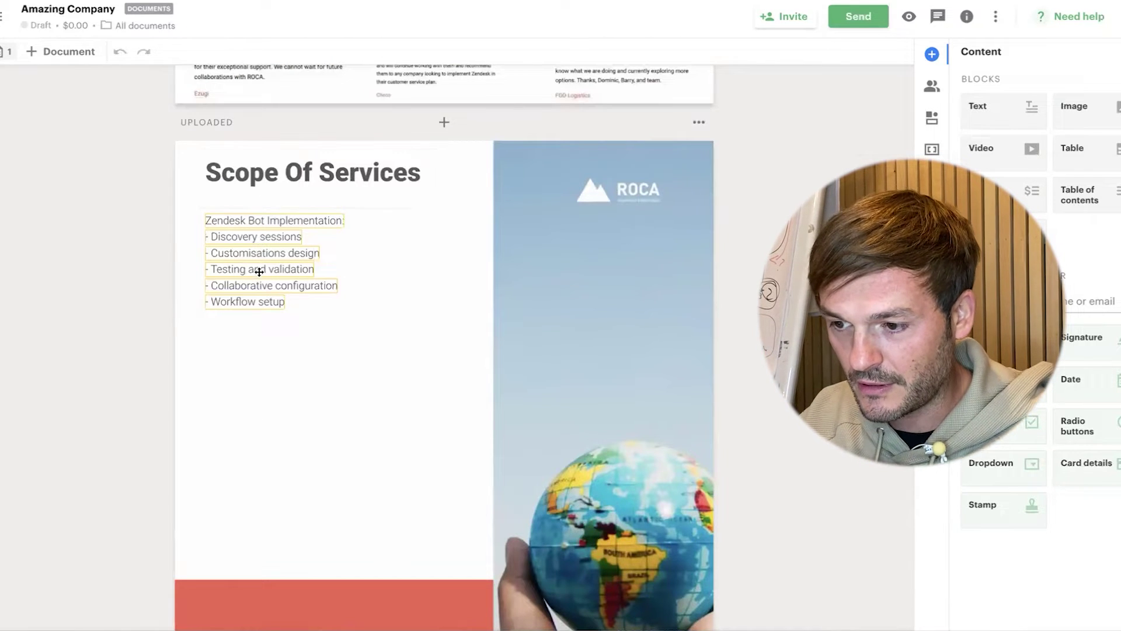
scroll(308, 229, down, 15)
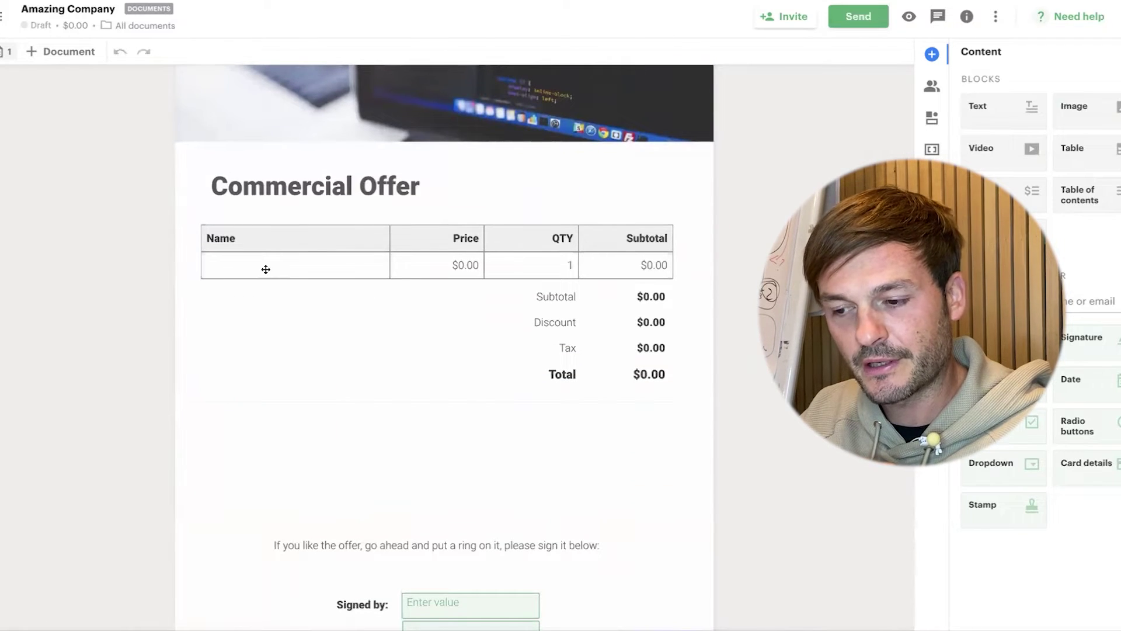
click(265, 269)
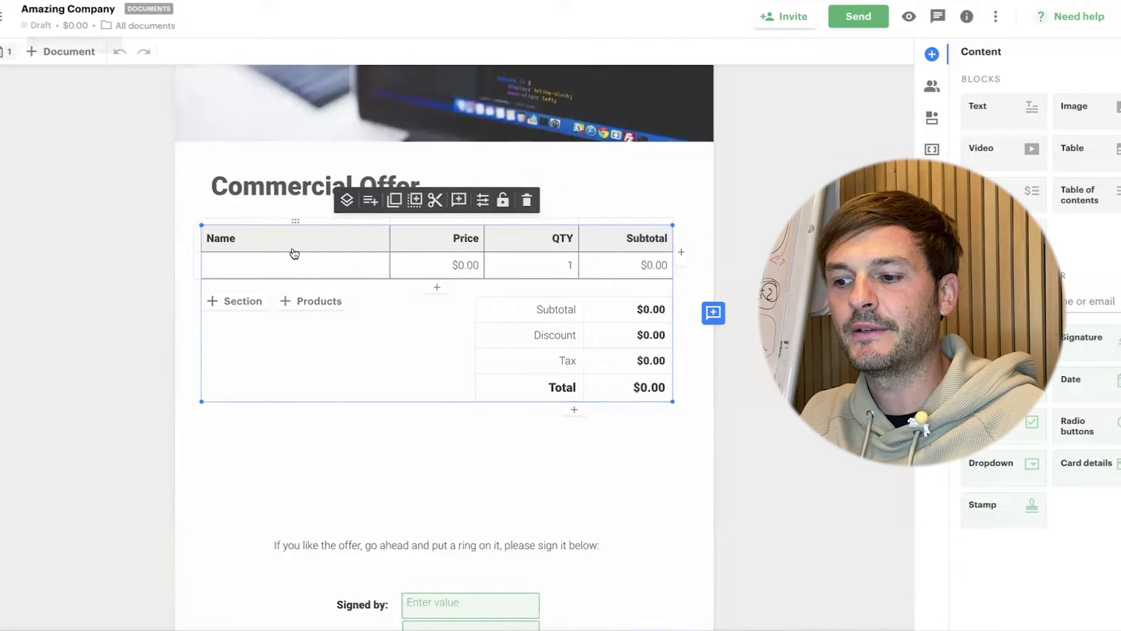
- Fill the first pricing row with Zendesk Consultancy, price $199.00 and quantity 36
click(233, 260)
text(ZEbd)
key(BackSpace)
key(BackSpace)
key(BackSpace)
text(e)
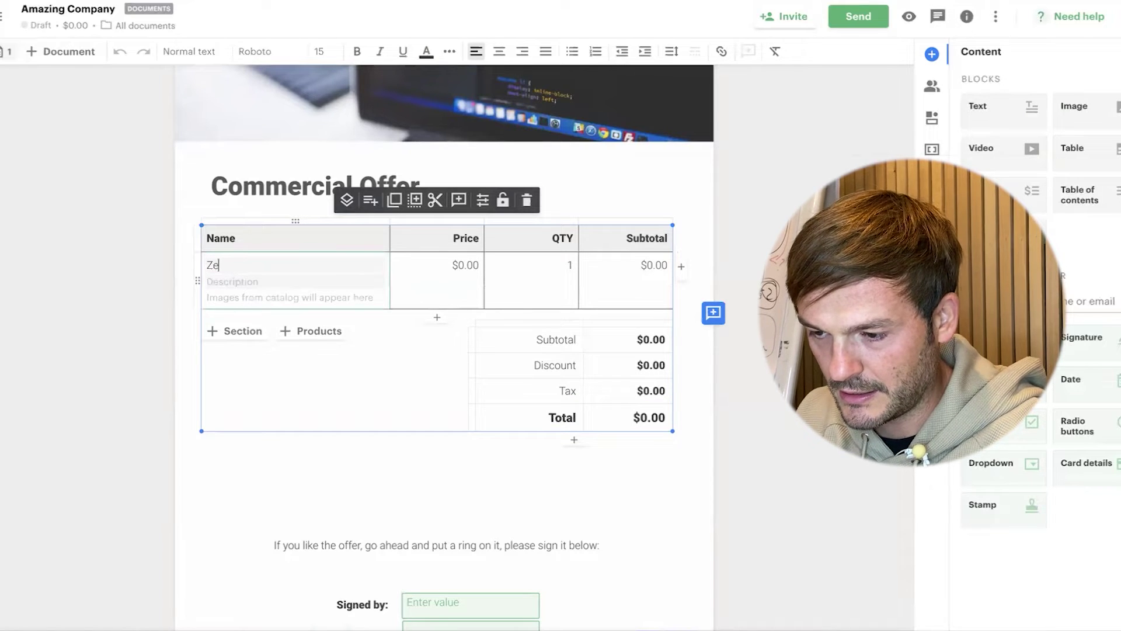
text(ndesk Consultancy)
click(458, 265)
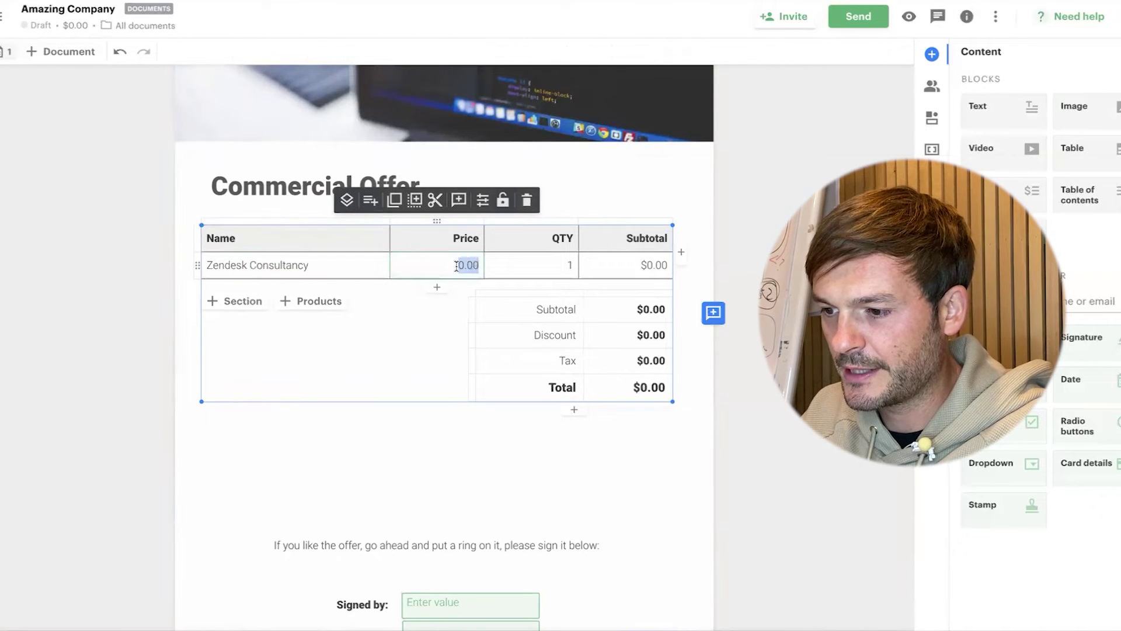
text(199)
click(554, 269)
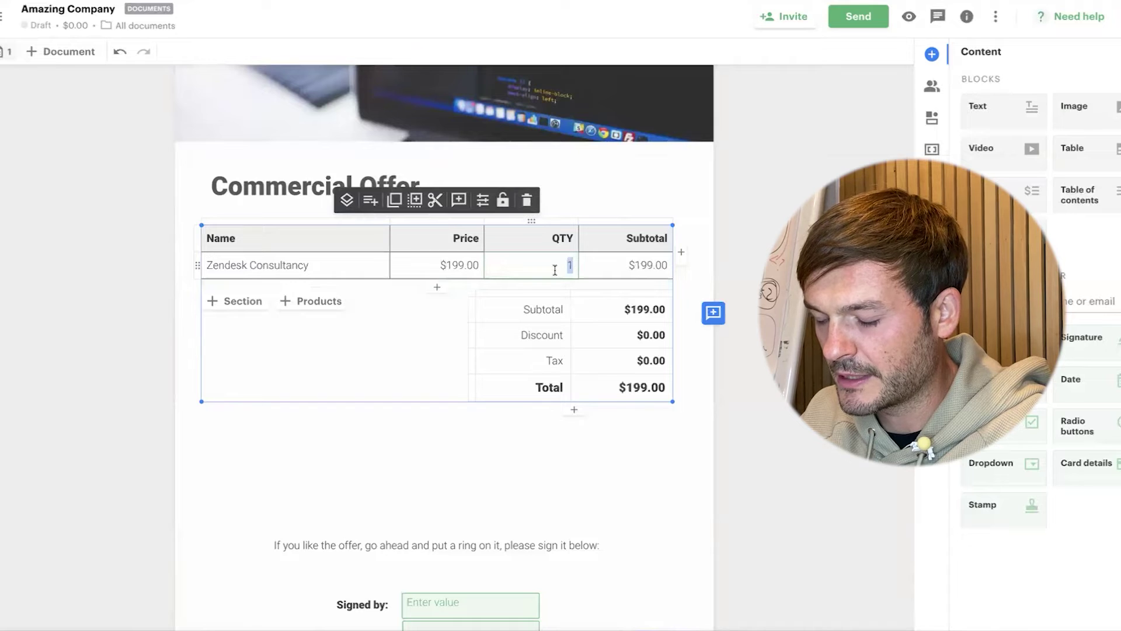
key(Return)
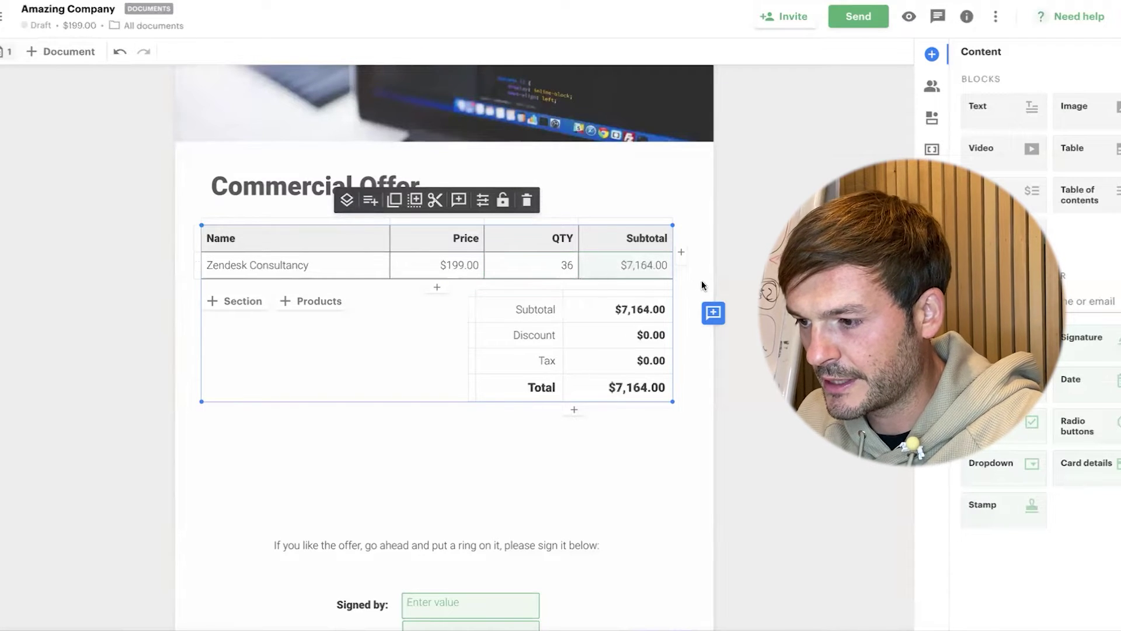
- Apply a 20% discount, bringing the offer total to $5,731.20
click(593, 335)
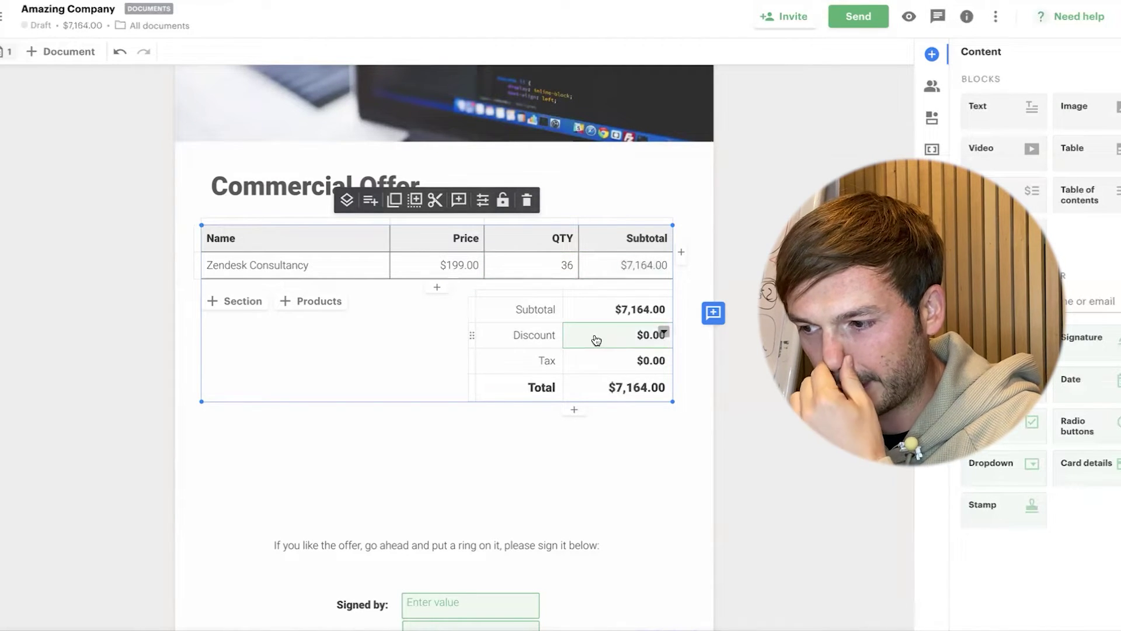
click(596, 339)
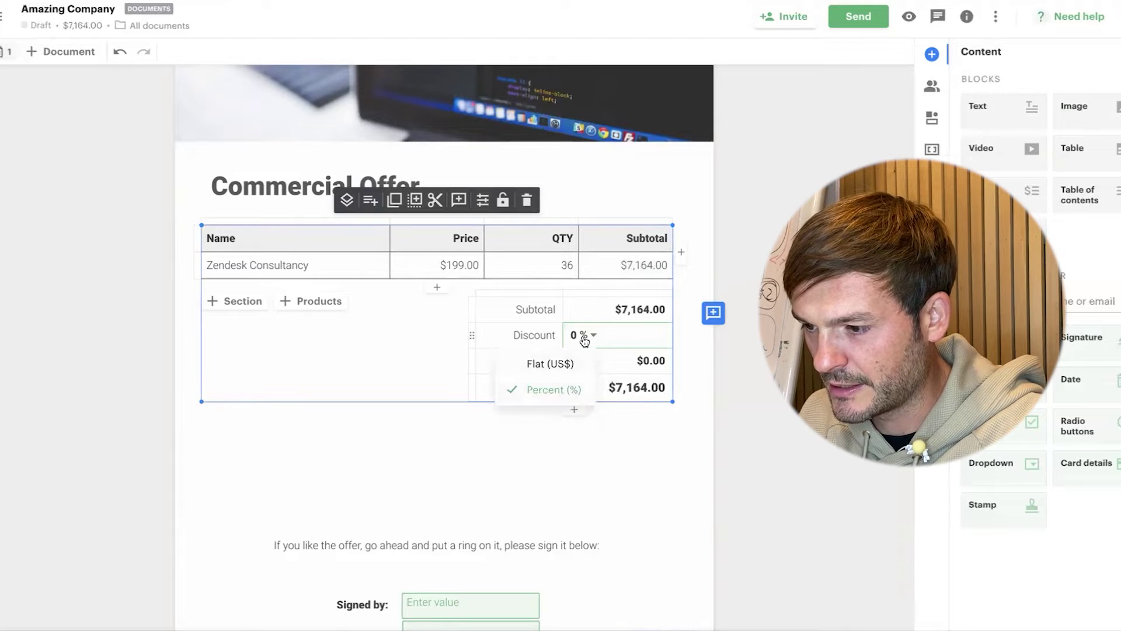
click(581, 334)
text(2.80)
key(Return)
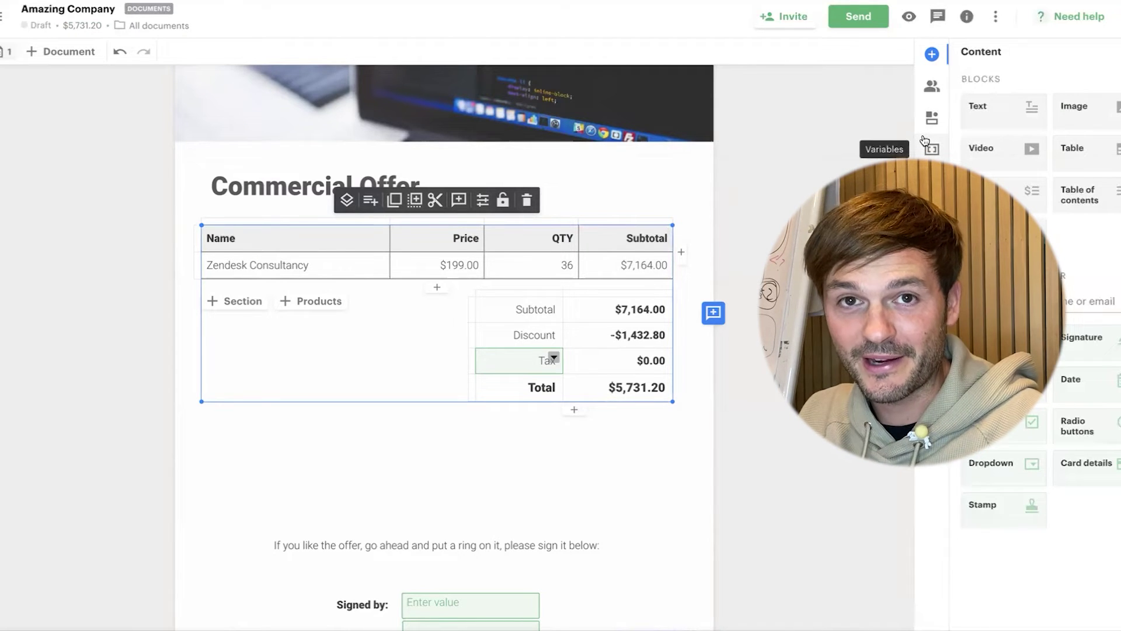
- Show the Send options (by email or by link) and scroll through the finished offer
click(859, 16)
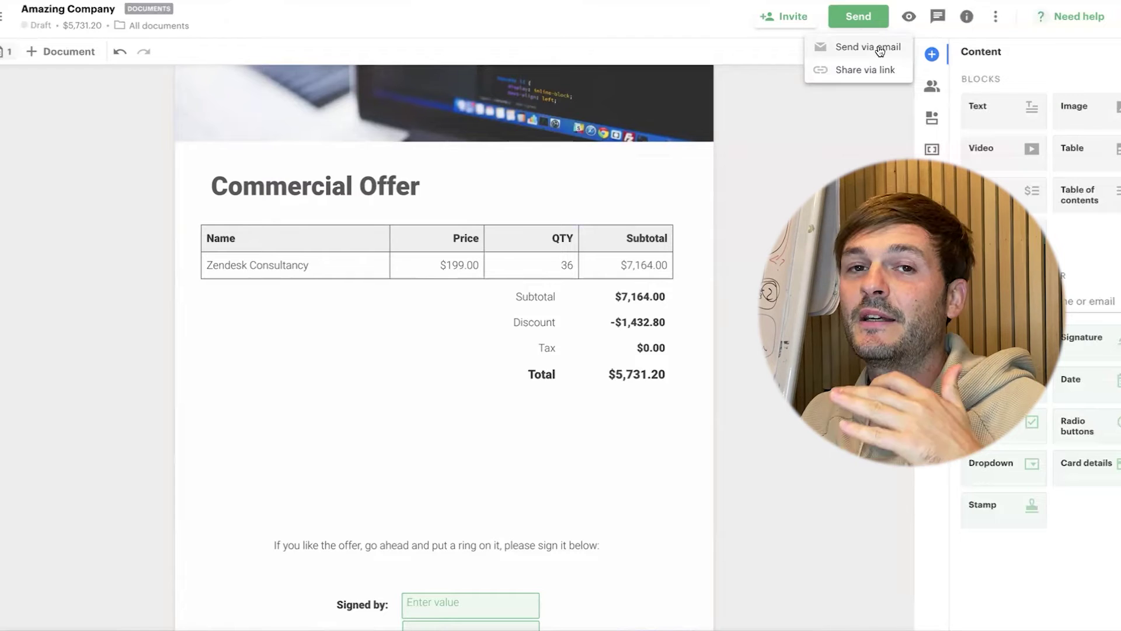
scroll(623, 324, down, 20)
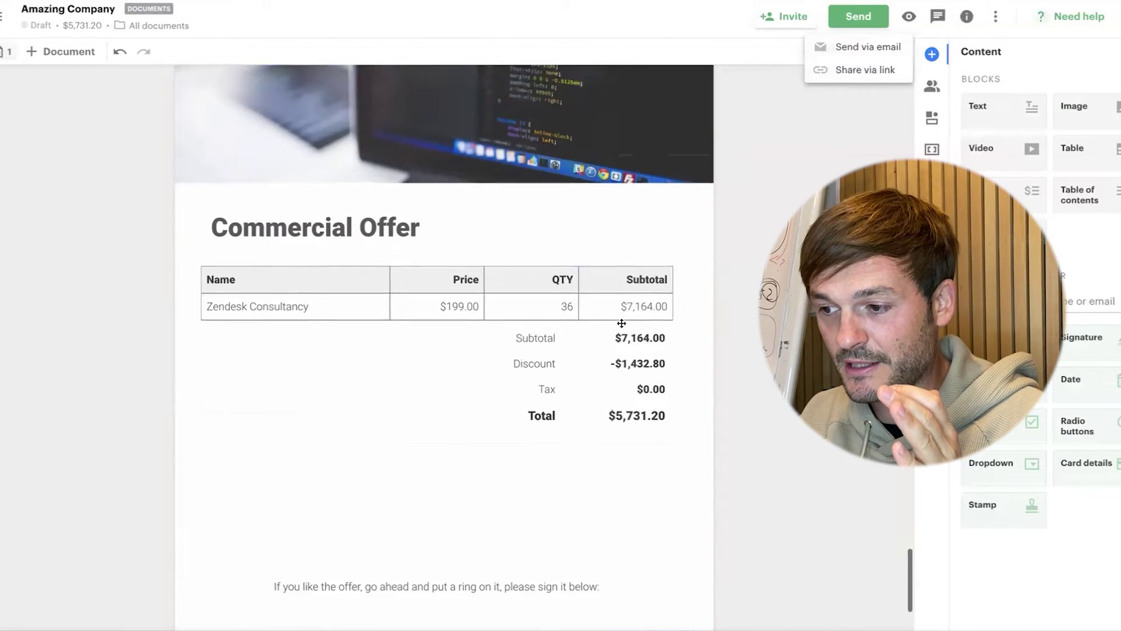
scroll(621, 322, up, 20)
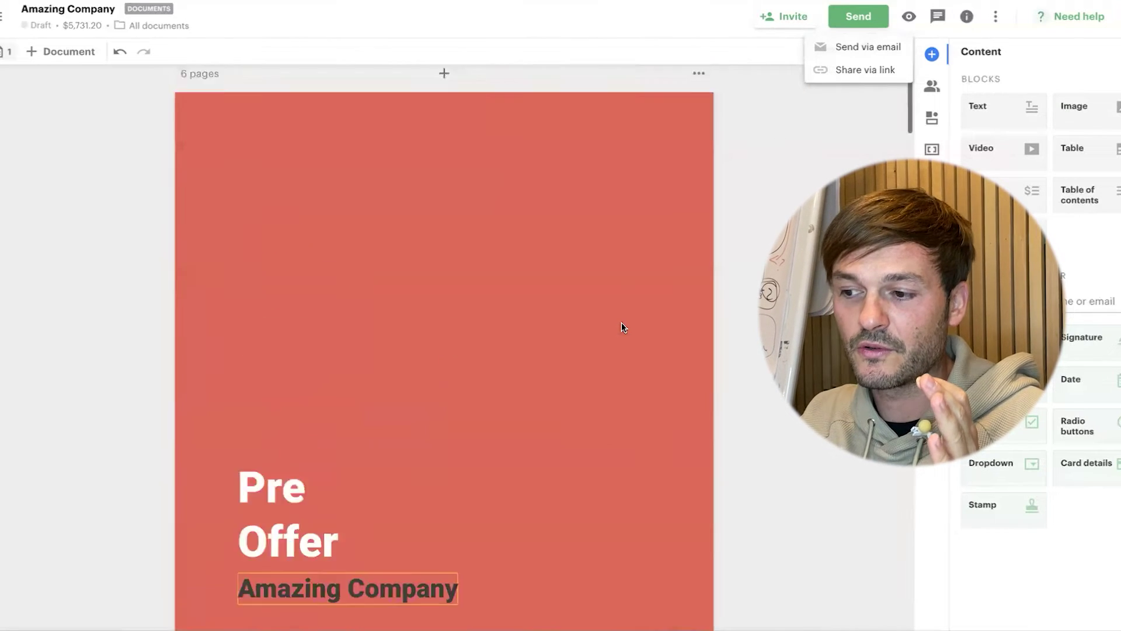
scroll(622, 323, down, 20)
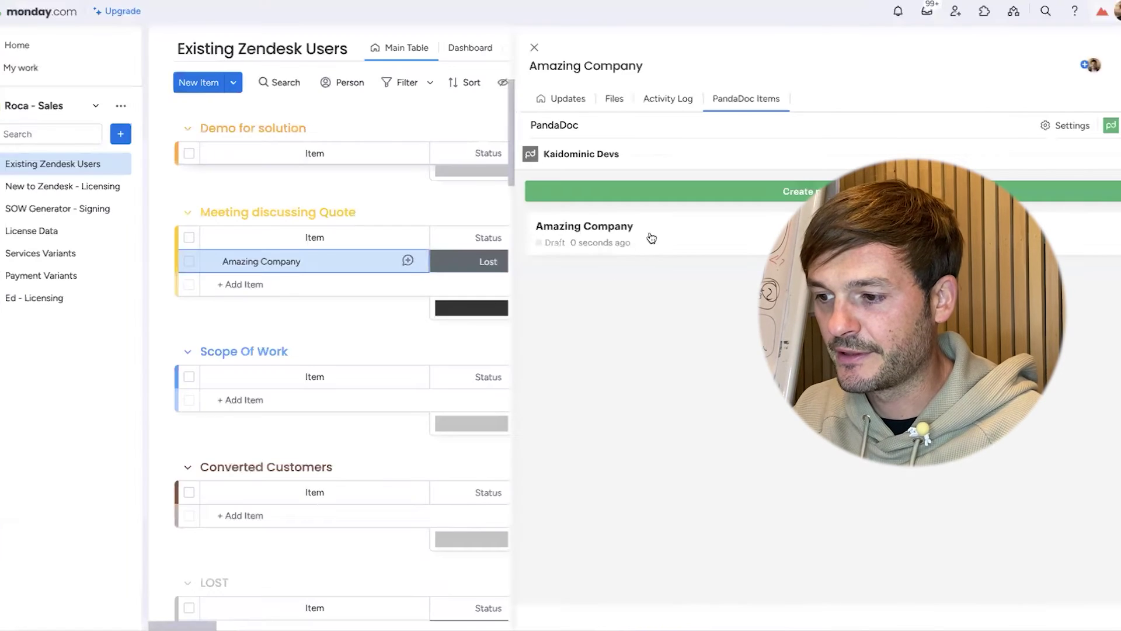
- Close the PandaDoc panel, set Amazing Company to Working on it, and move it into Scope Of Work
click(532, 49)
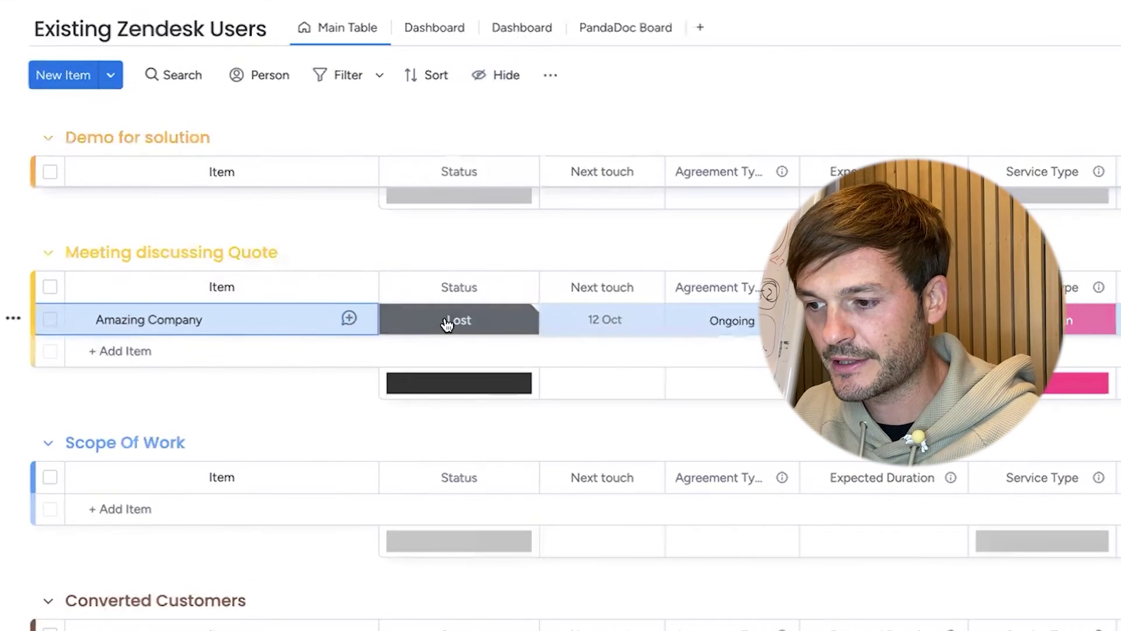
click(446, 323)
click(391, 385)
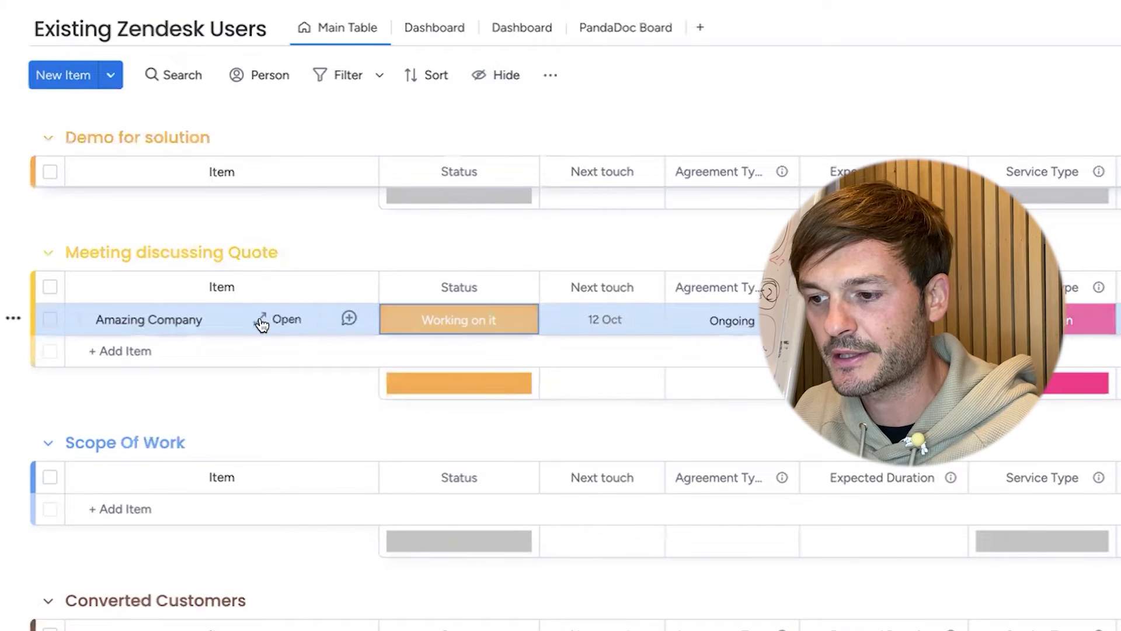
drag(262, 323, 261, 488)
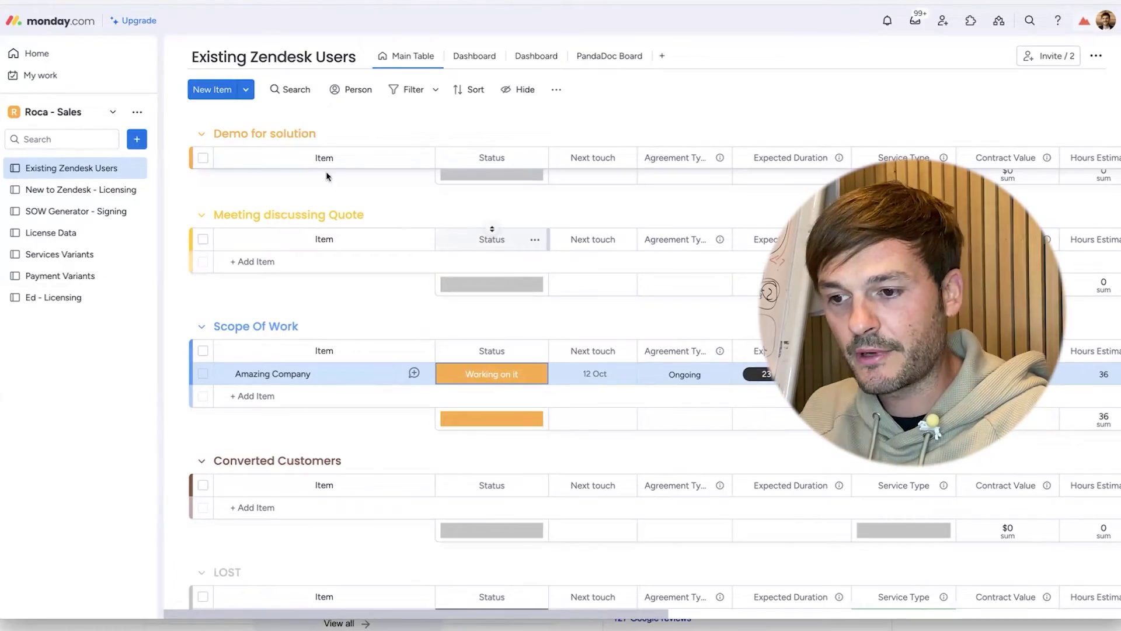
- Open the Invoices - Main board in the Roca - Finance workspace
click(81, 111)
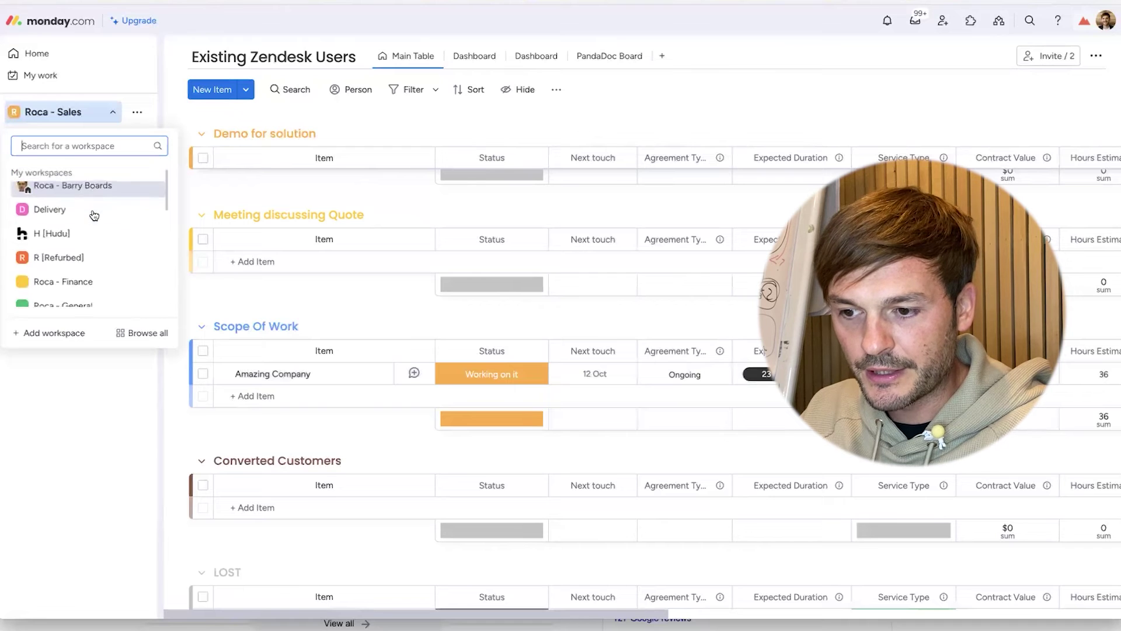
scroll(93, 215, down, 2)
click(93, 235)
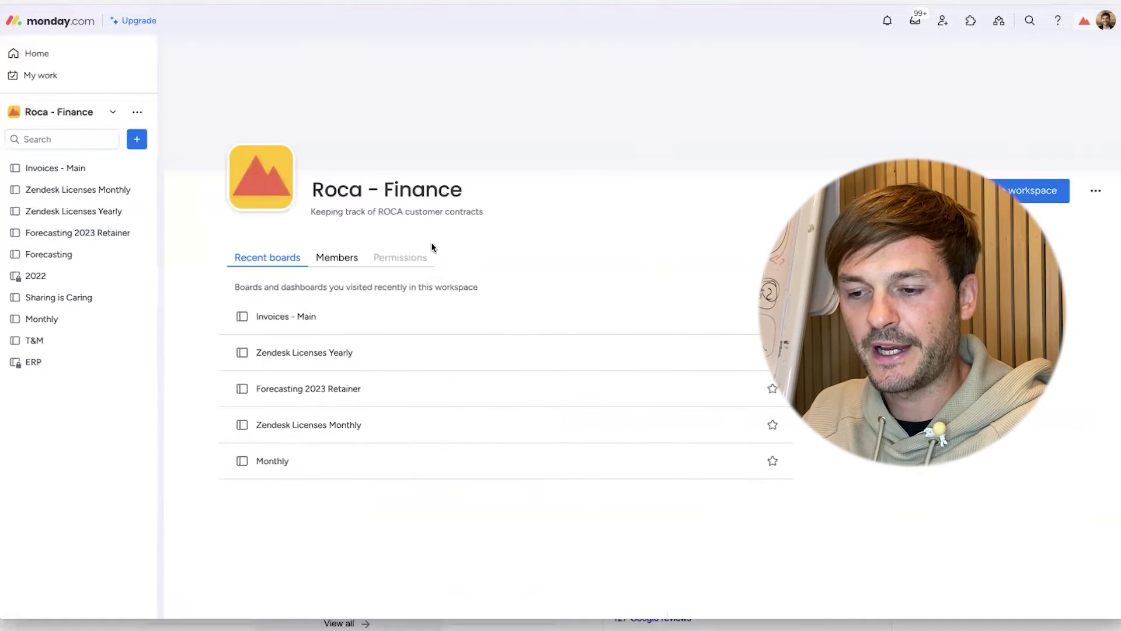
click(87, 170)
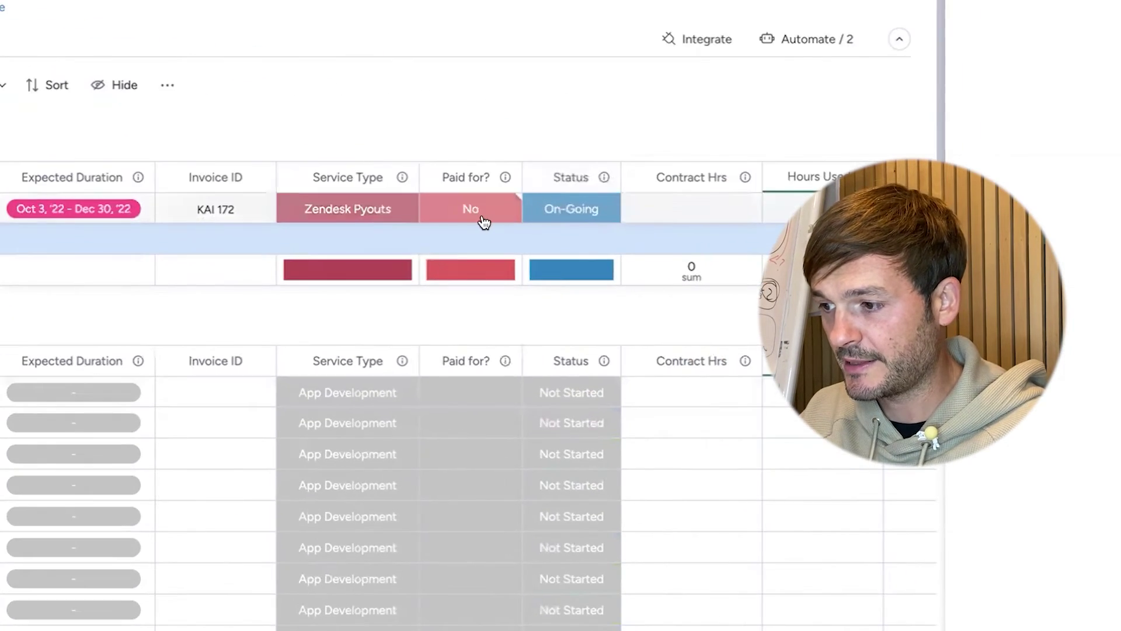
- Mark the Zendesk Inc invoice's Paid for? as Yes
click(792, 233)
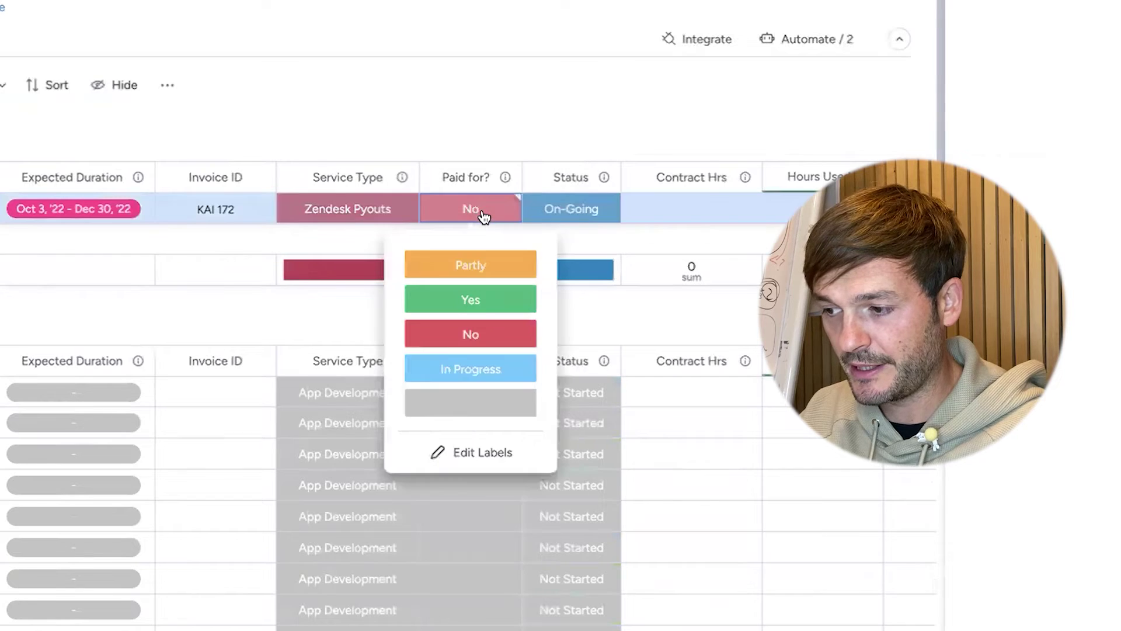
click(499, 301)
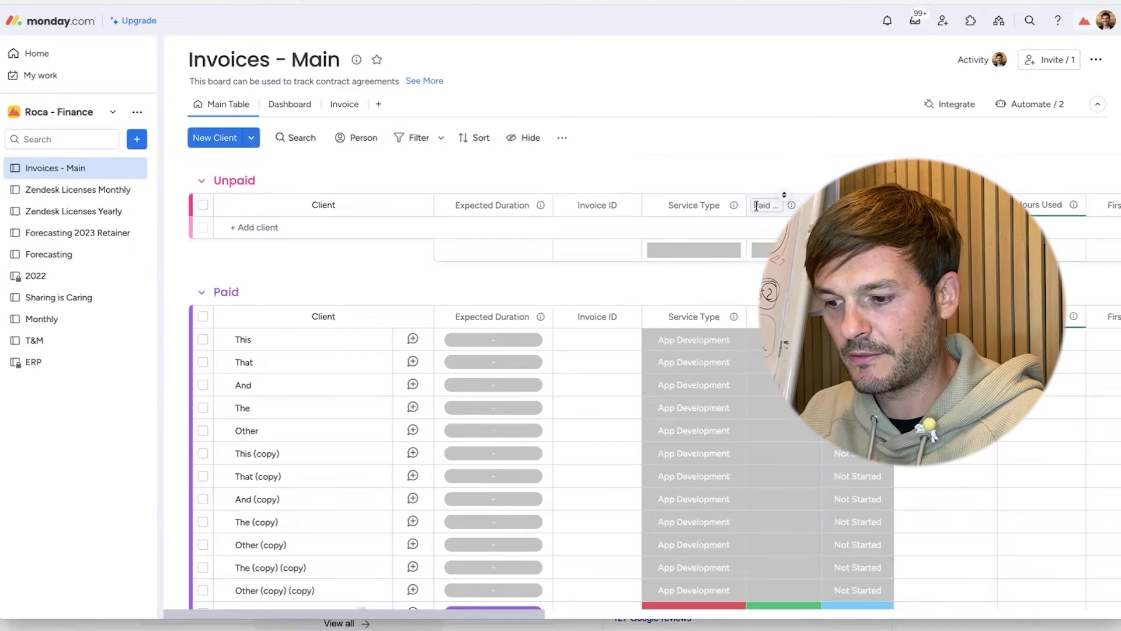
click(254, 227)
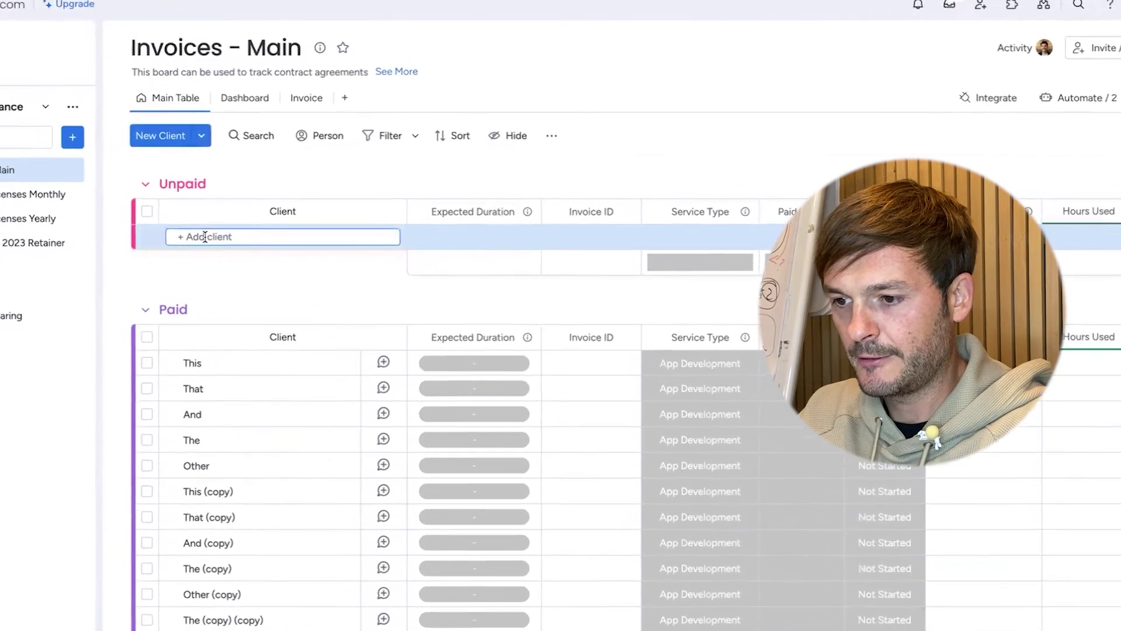
- Add Amazing Company as a new Unpaid client with invoice ID KAI 199
text(Am)
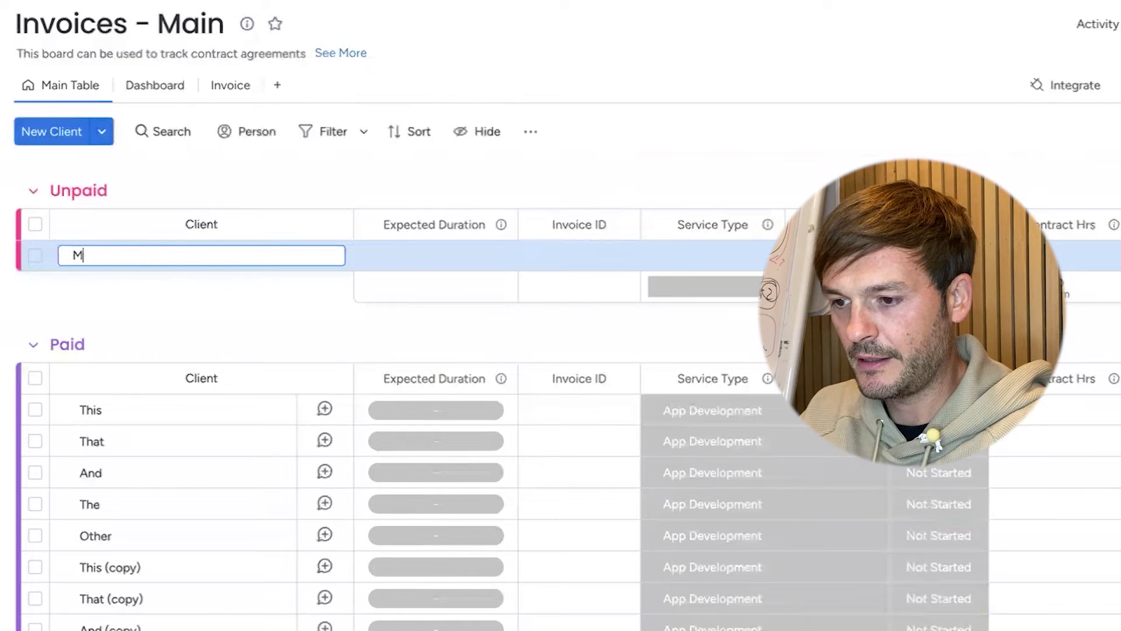
key(BackSpace)
key(BackSpace)
text(Amazing Company)
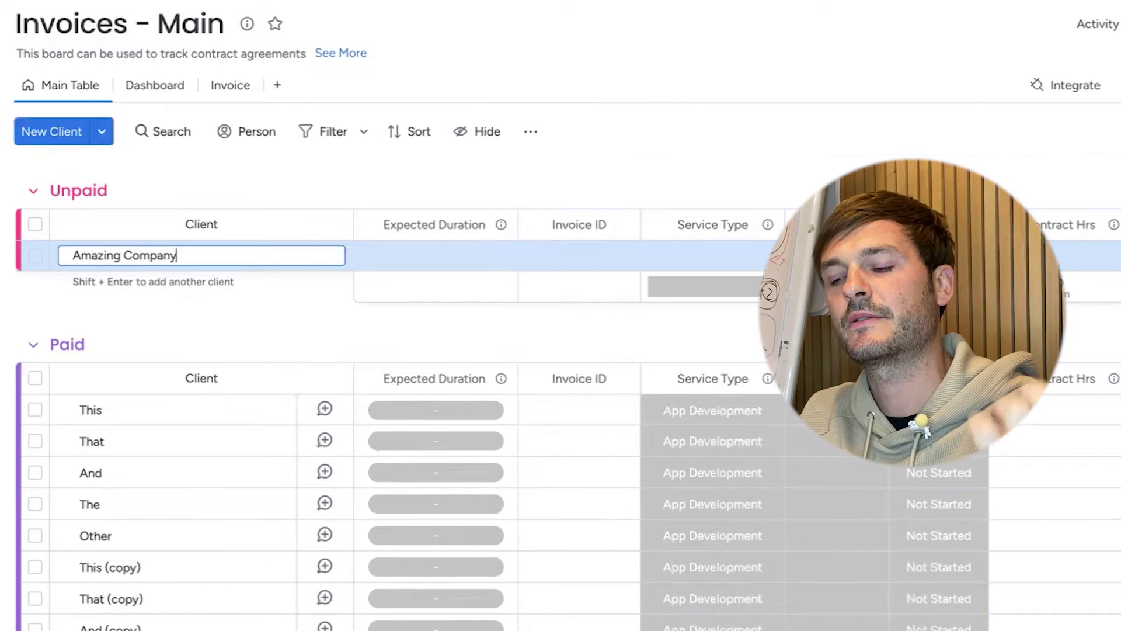
key(Return)
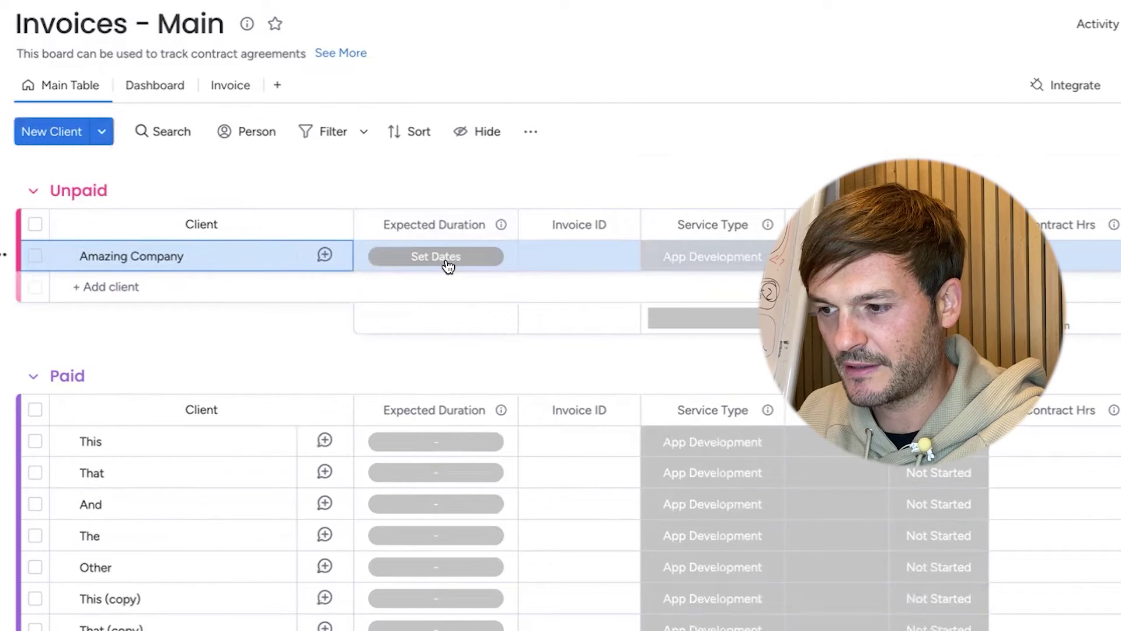
click(565, 258)
text(KAI )
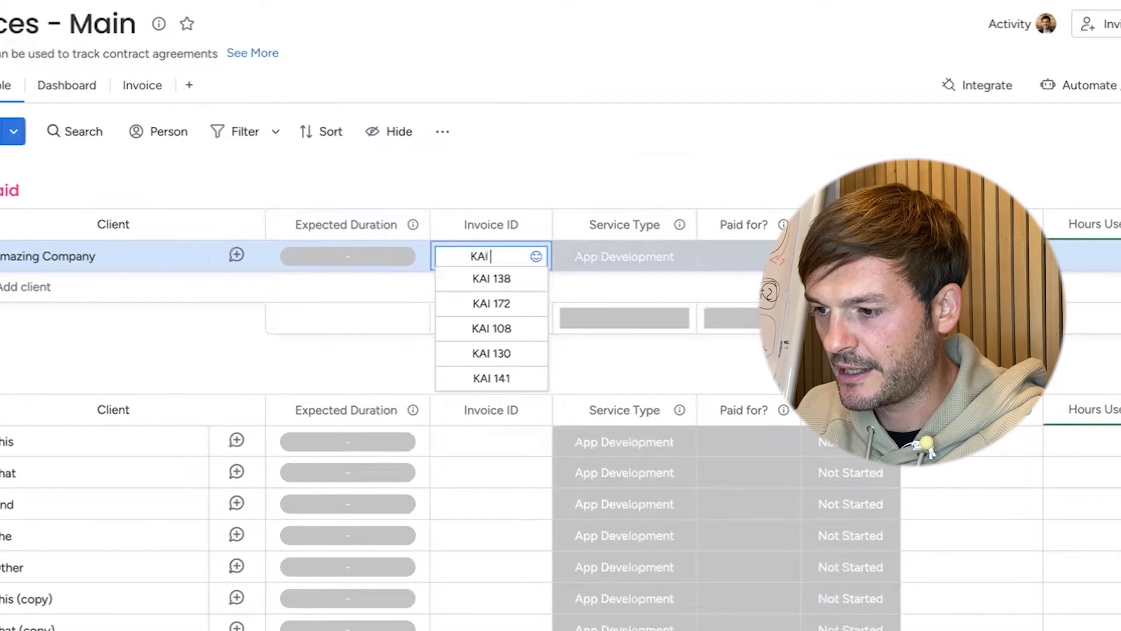
text(199)
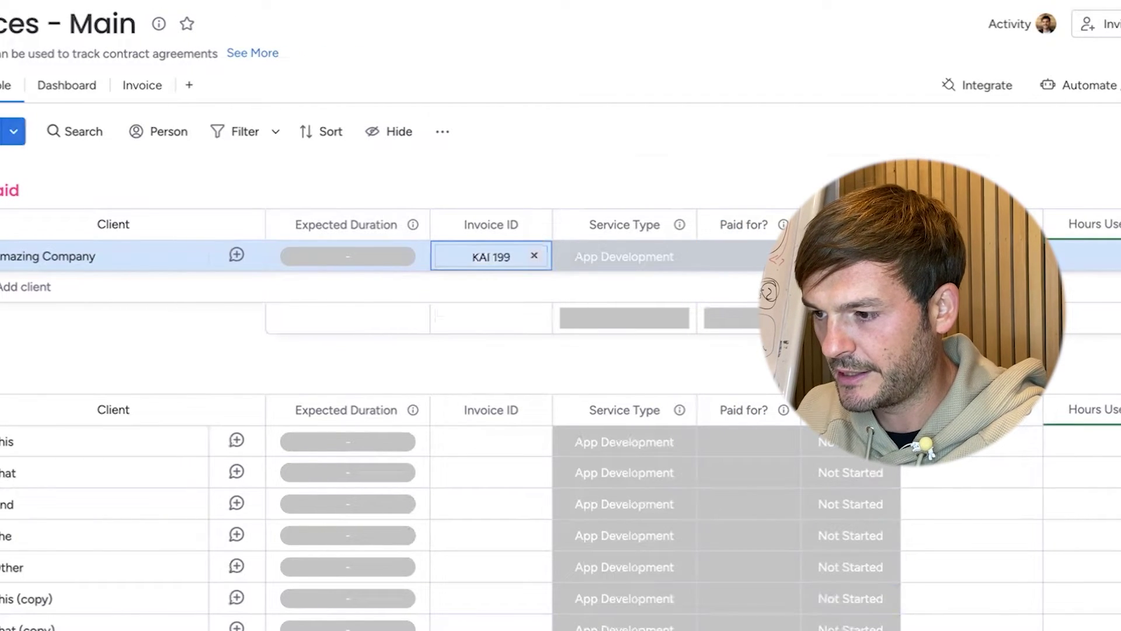
key(Return)
- Set the row's service type to Consultancy, Paid for? to not paid, and status to Ended
click(642, 257)
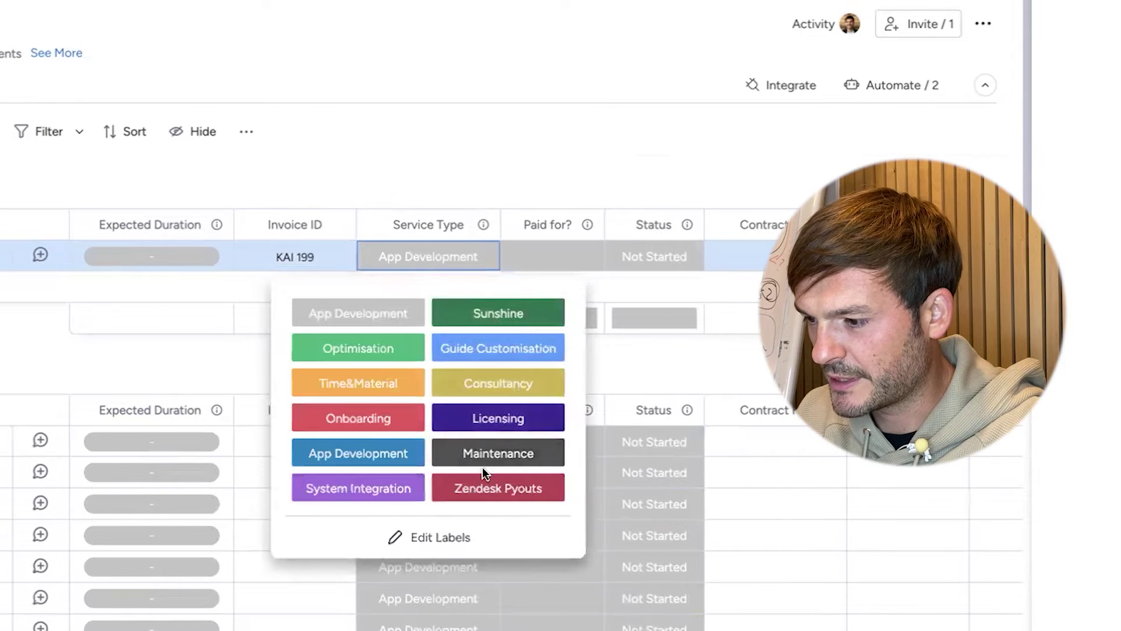
click(513, 385)
click(564, 259)
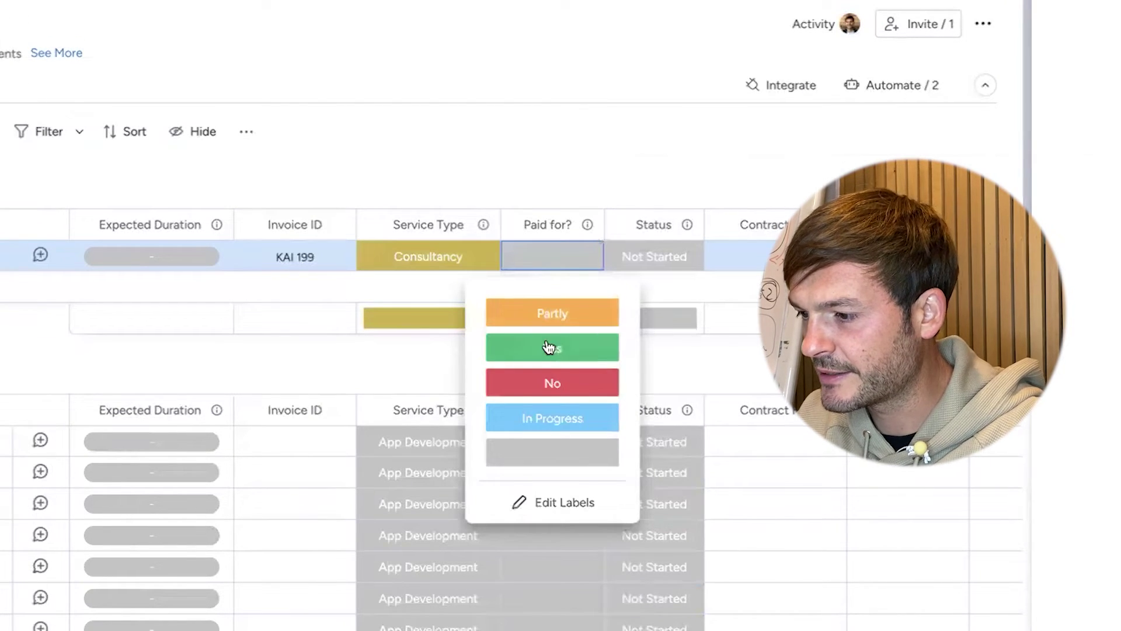
click(555, 383)
click(654, 259)
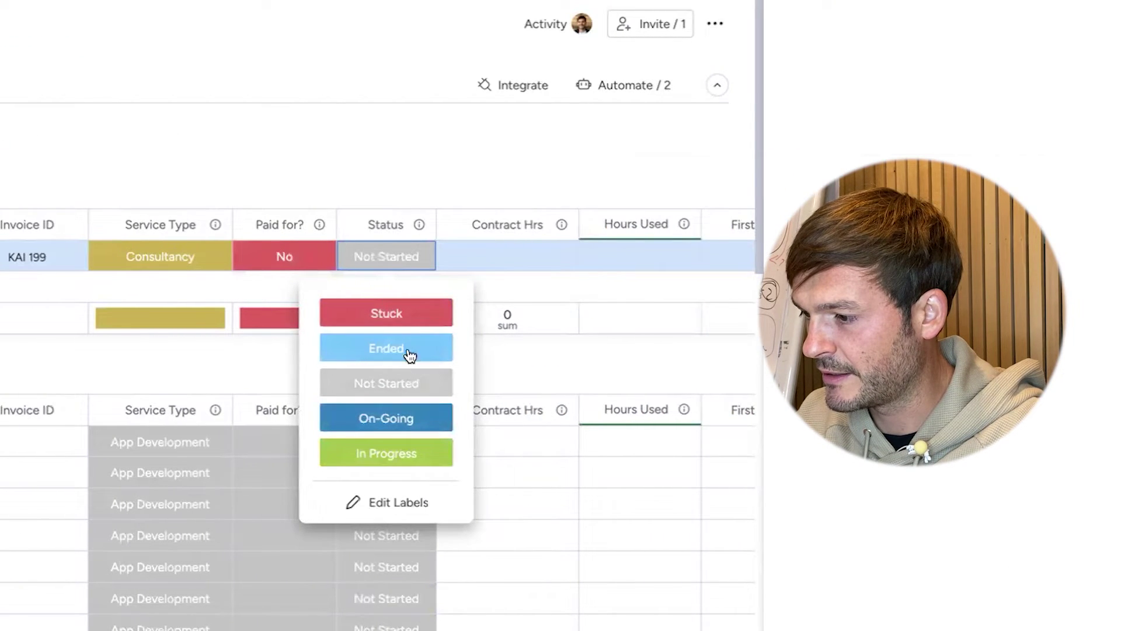
click(417, 349)
- Enter 36 contract hours and the contact's first and last name
click(506, 258)
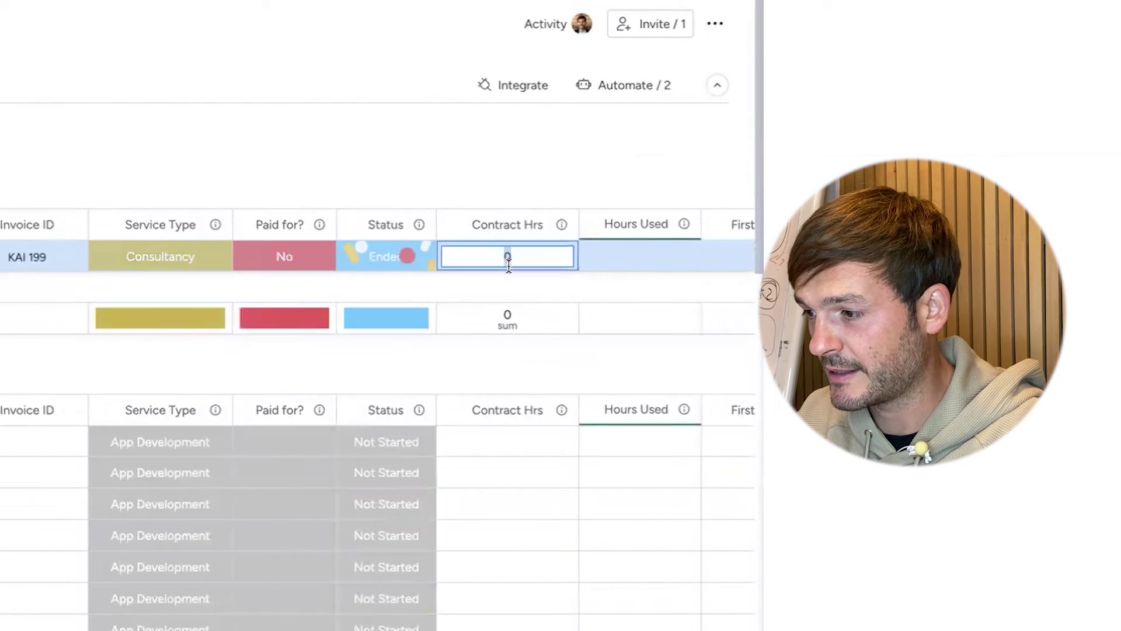
text(36)
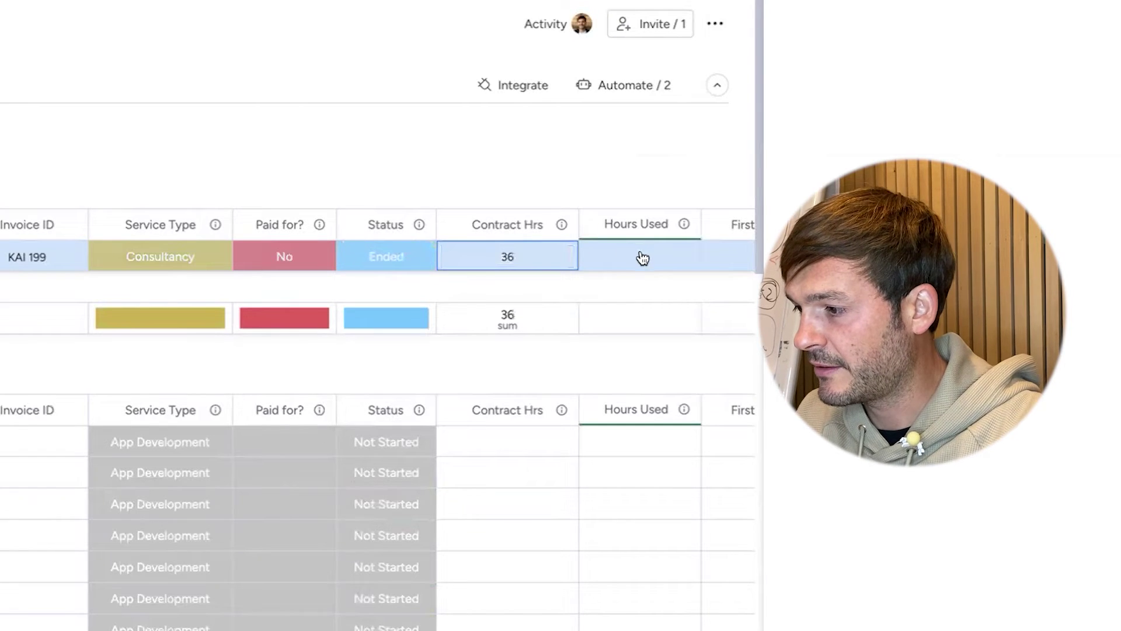
key(Tab)
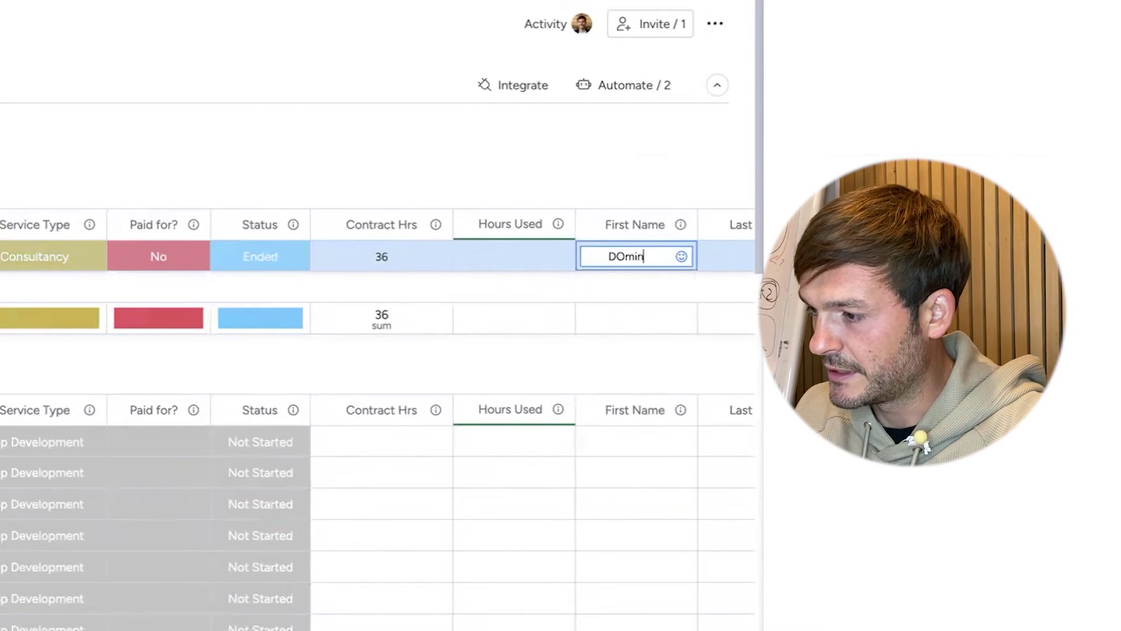
key(Tab)
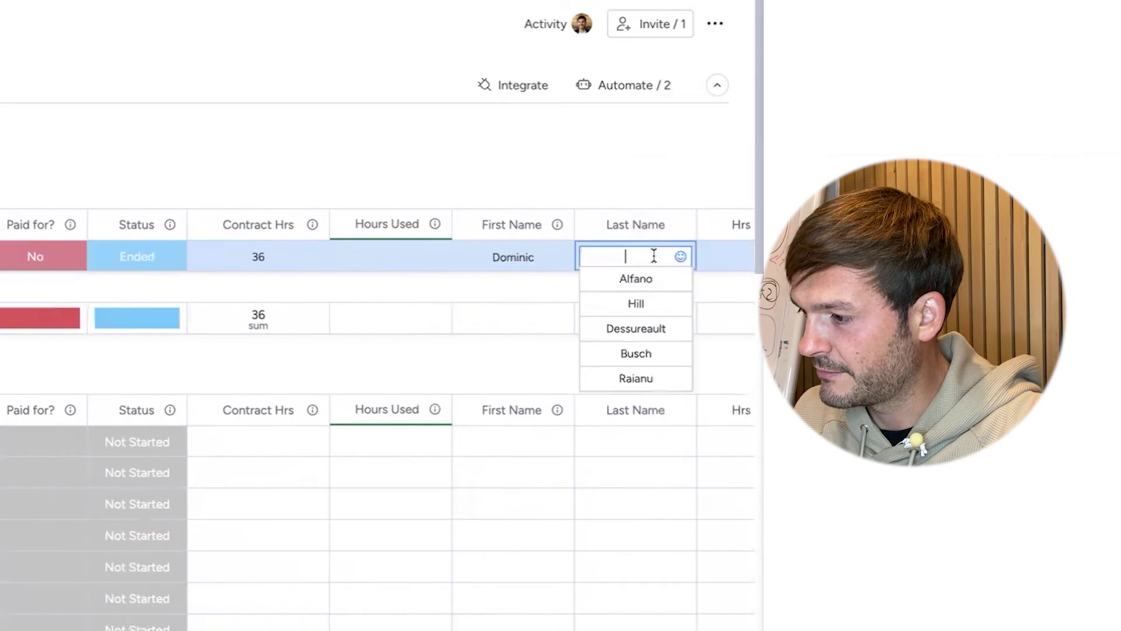
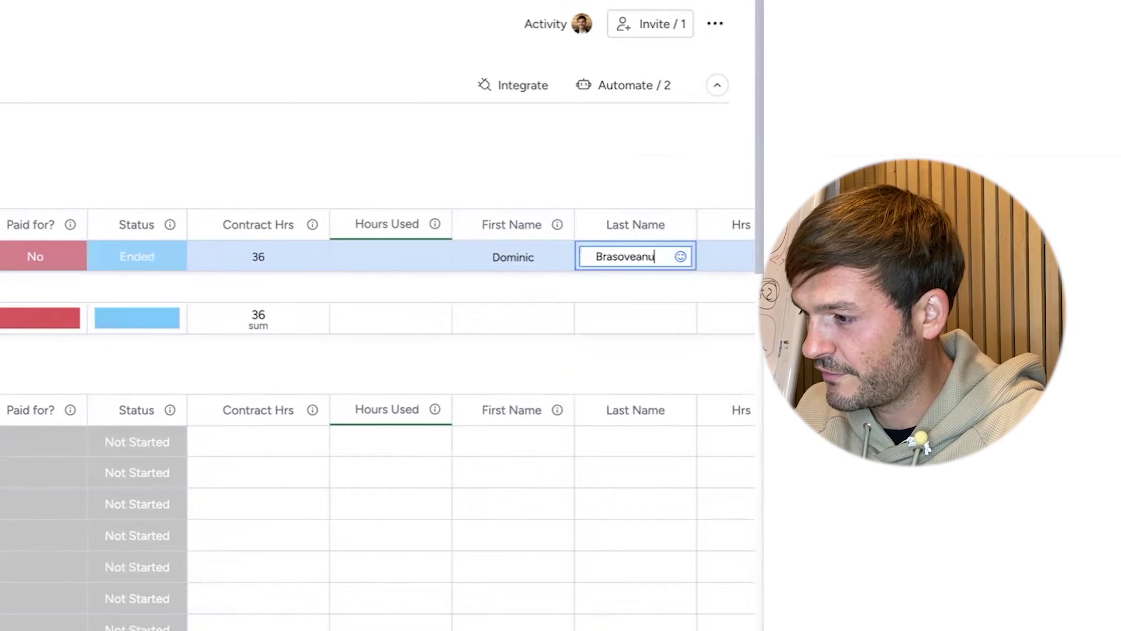
key(Return)
- Set Value/h to 159 and Contract Value to $5,000
scroll(628, 211, right, 5)
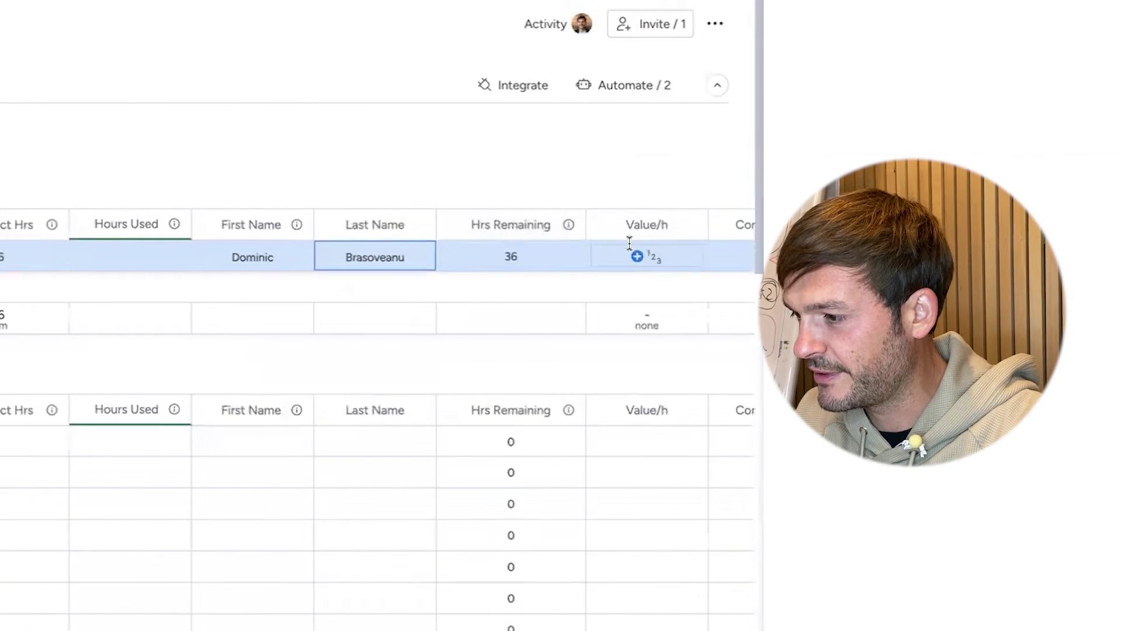
scroll(639, 255, right, 3)
click(477, 257)
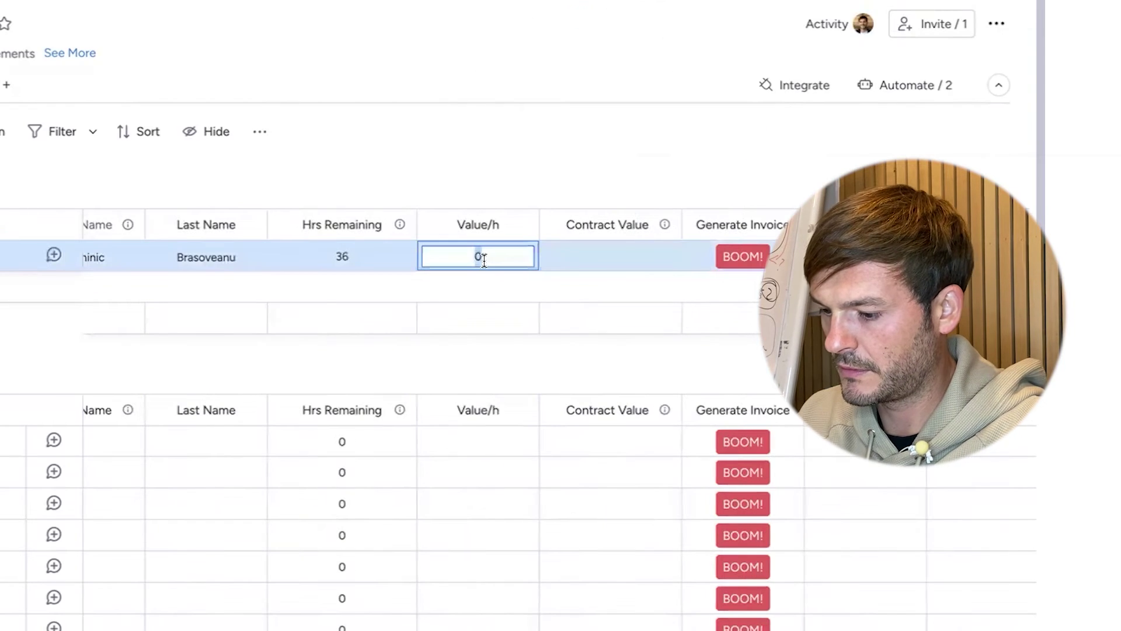
text(159)
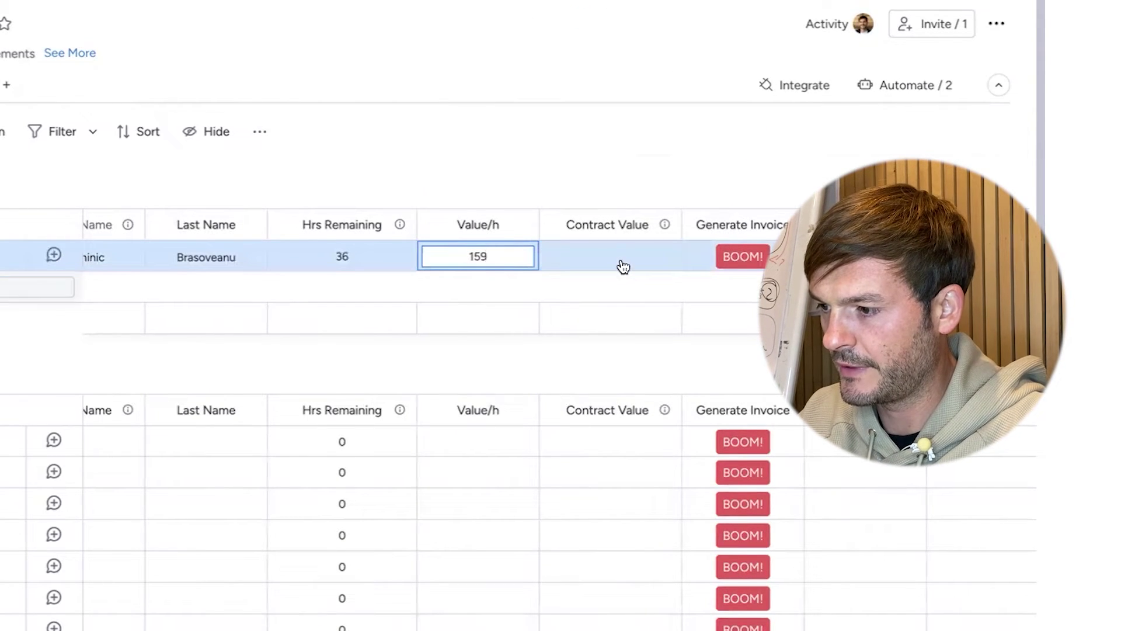
click(621, 258)
text(5000)
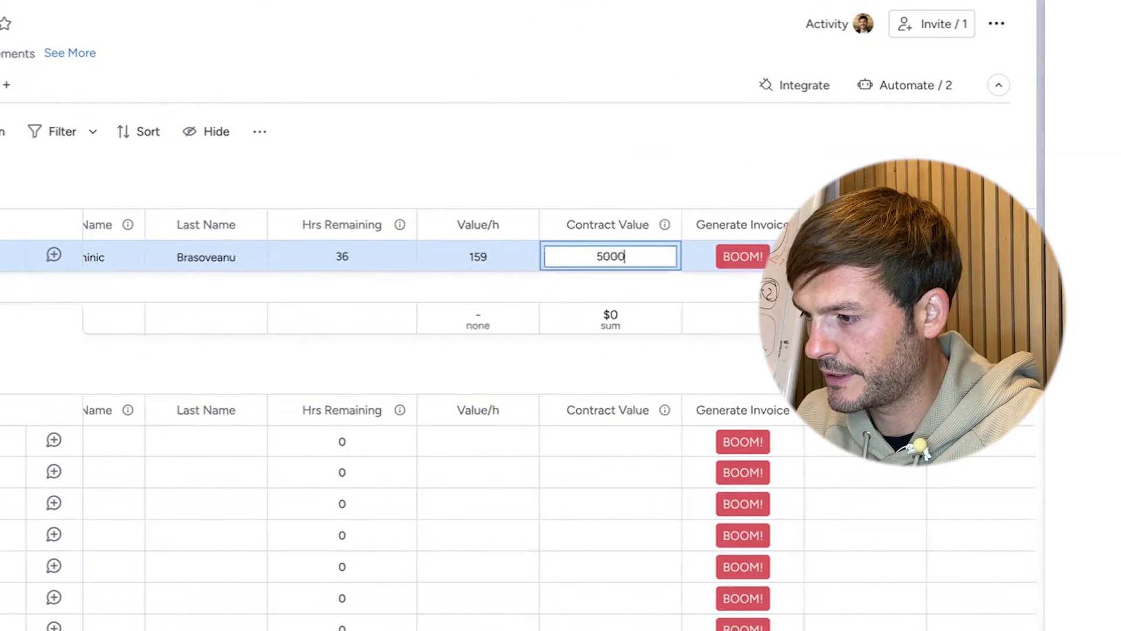
key(Return)
- Enter the client's TAX-ID and street address
scroll(753, 256, right, 2)
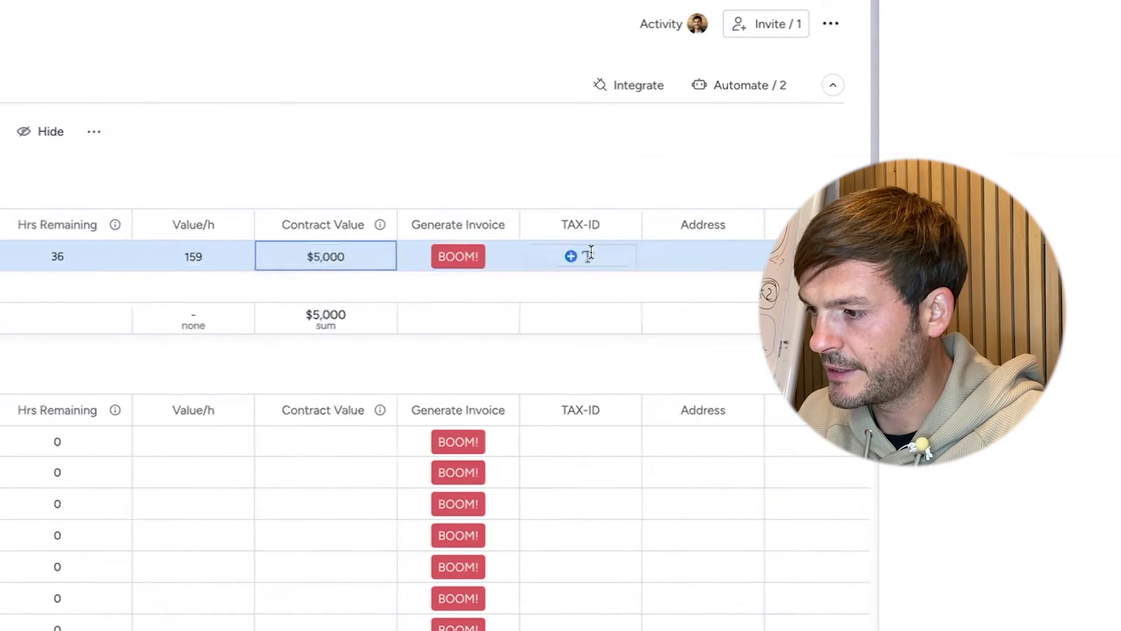
click(590, 253)
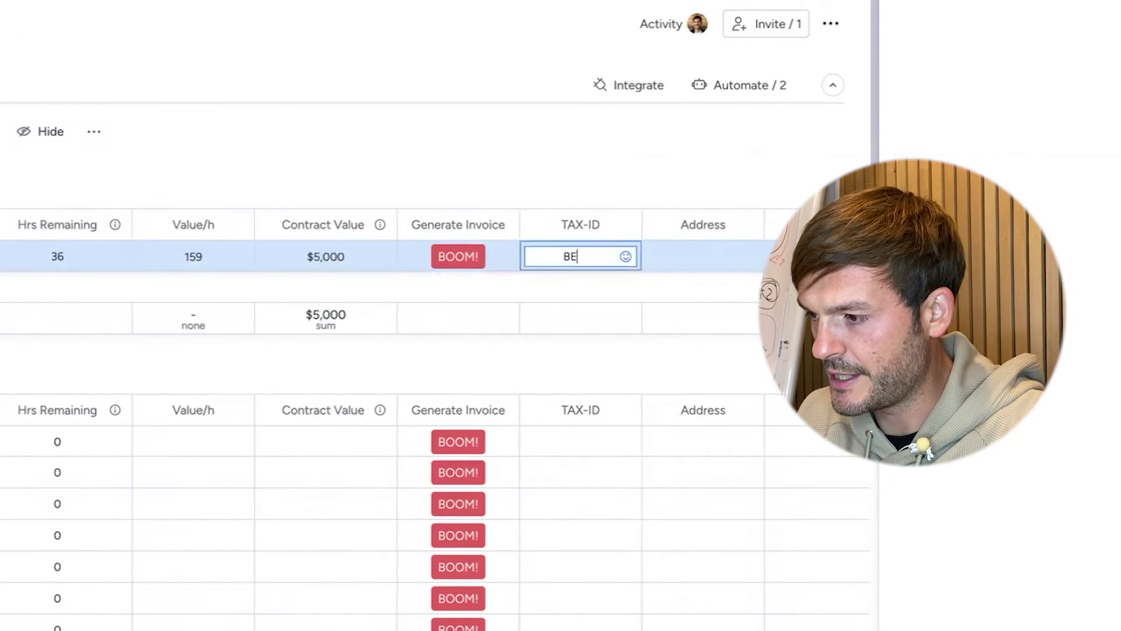
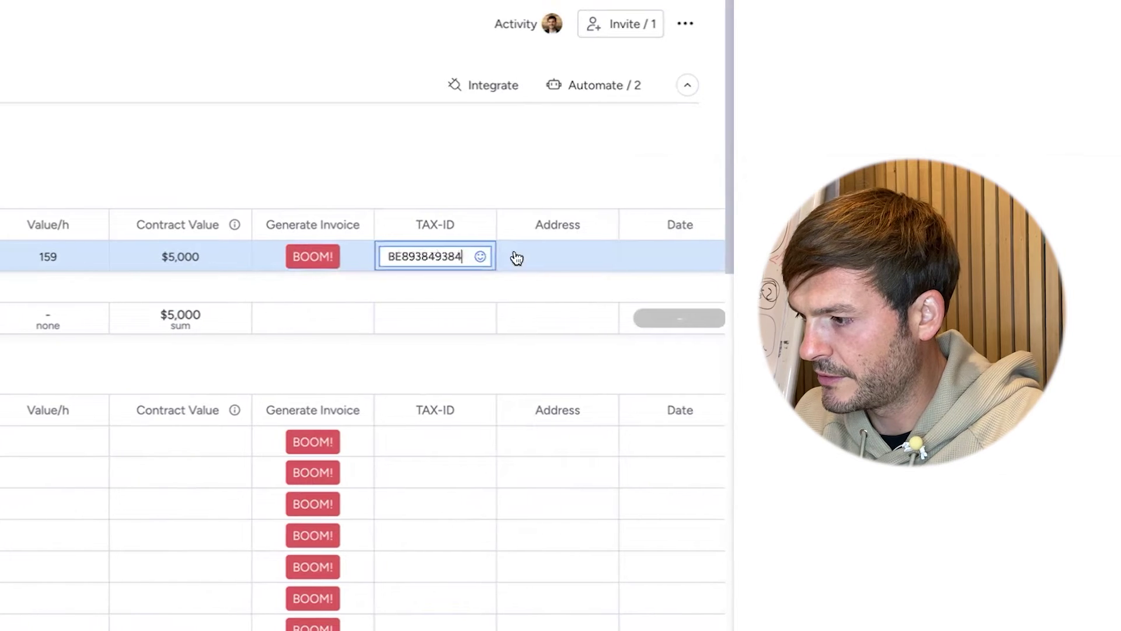
key(Return)
click(544, 247)
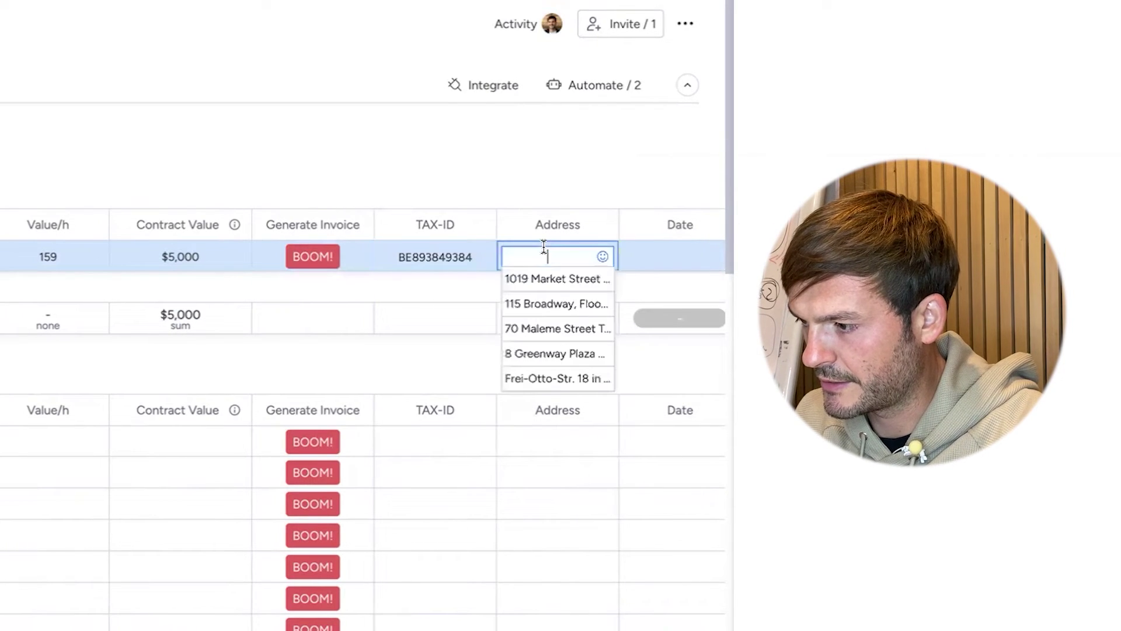
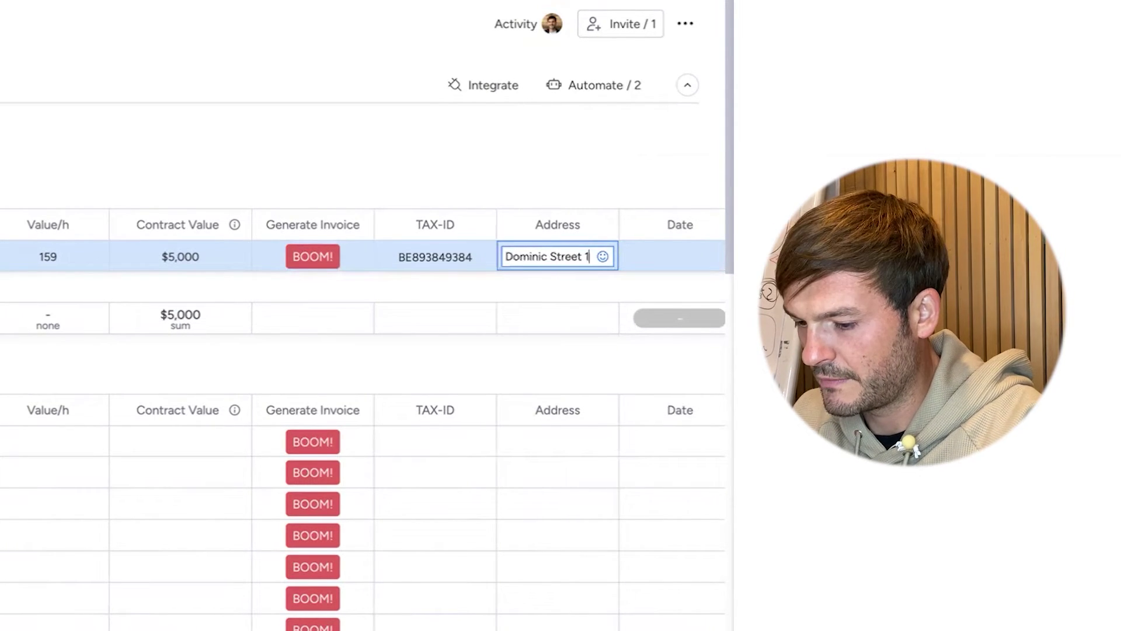
key(Return)
scroll(611, 210, right, 5)
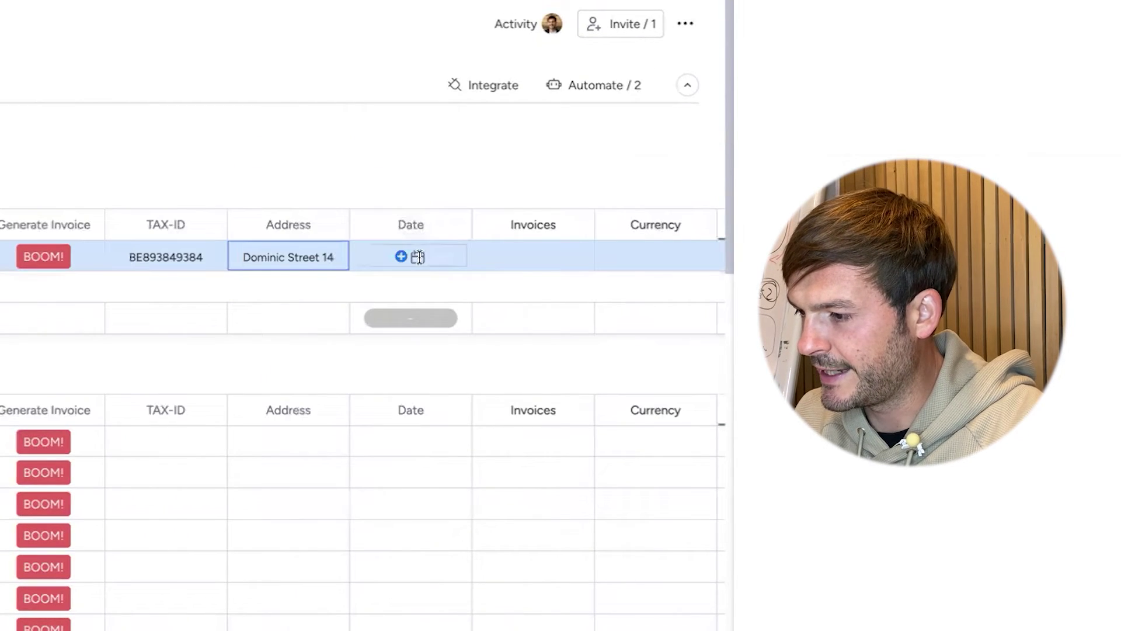
click(418, 257)
- Set the row's date to today (10 Oct) and its currency to USD $
click(330, 297)
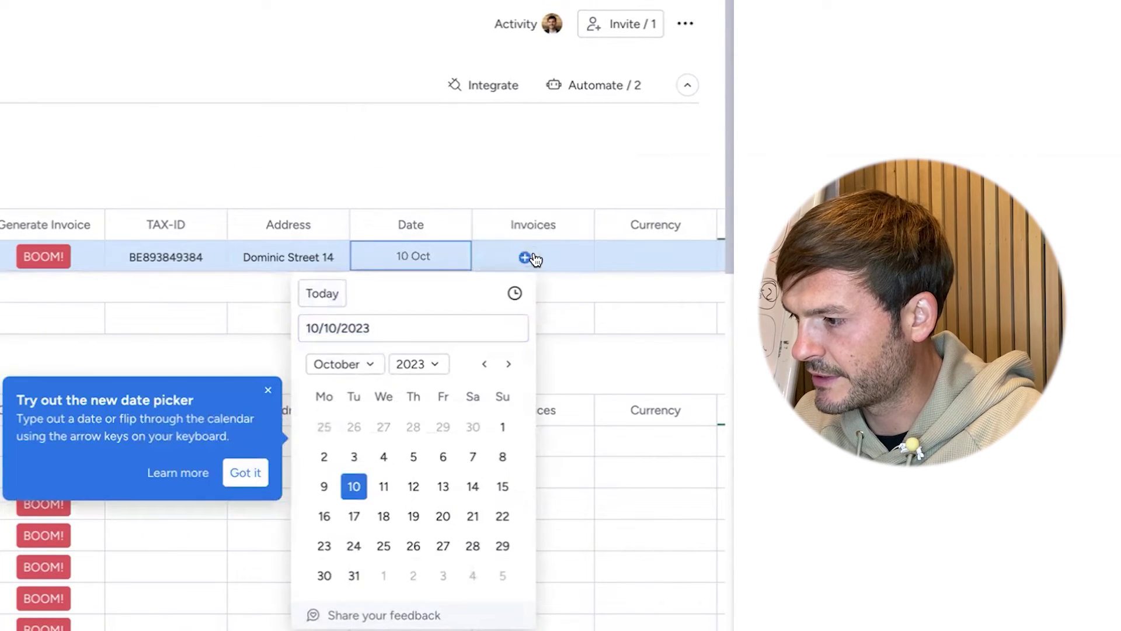
click(683, 255)
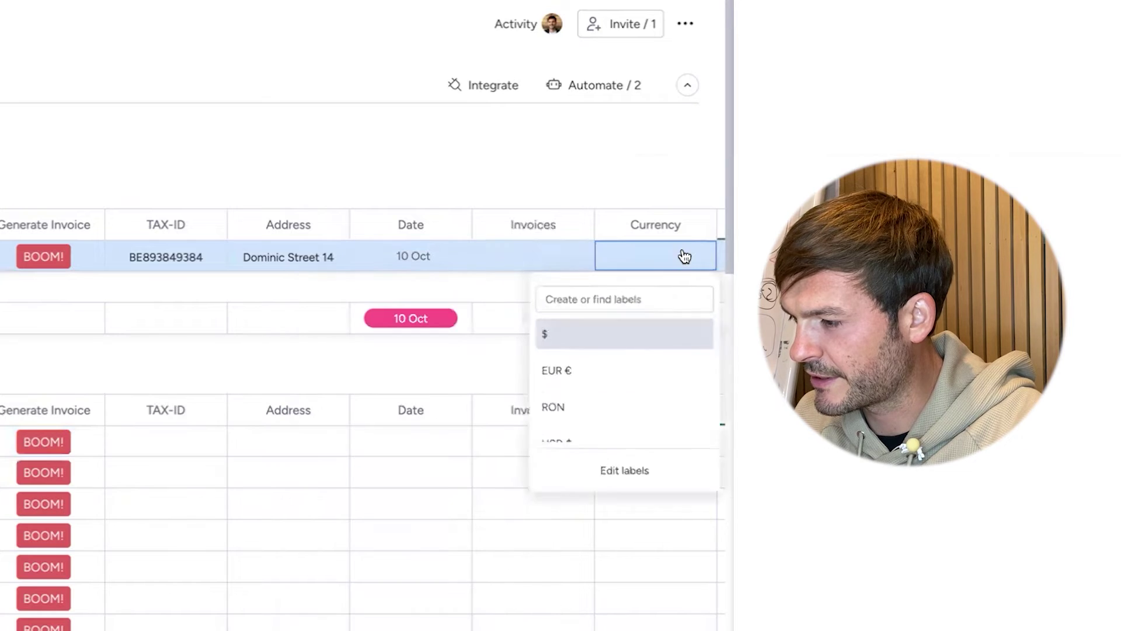
scroll(574, 437, down, 1)
click(584, 412)
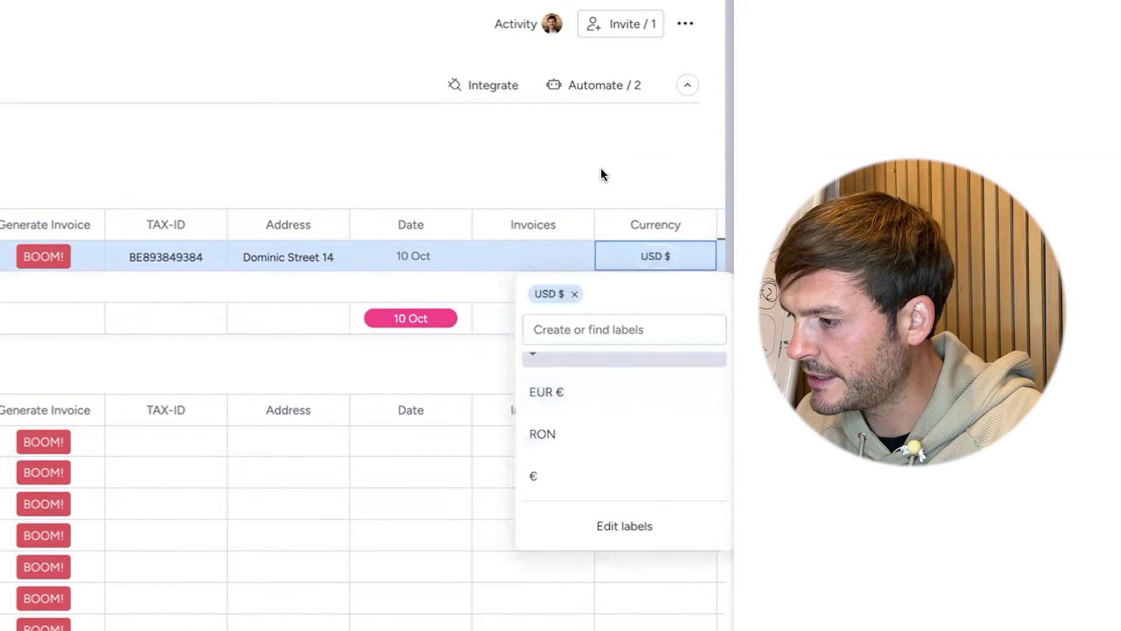
- Choose the first suggested IBAN and set Payment For to 50% Downpayment
scroll(608, 178, right, 8)
scroll(607, 178, down, 1)
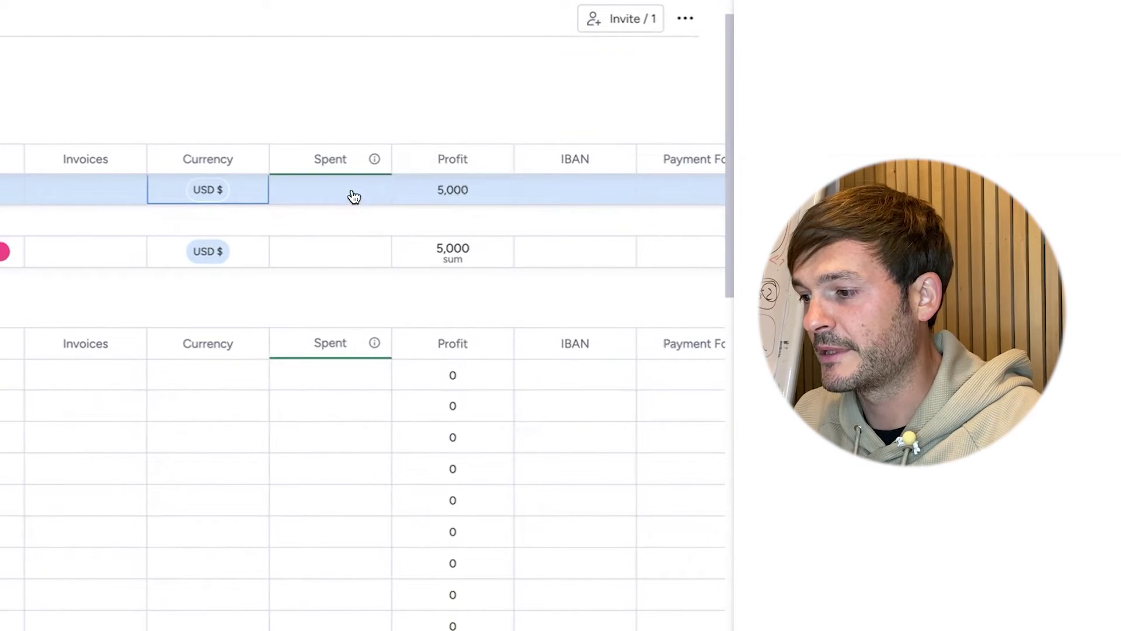
click(555, 183)
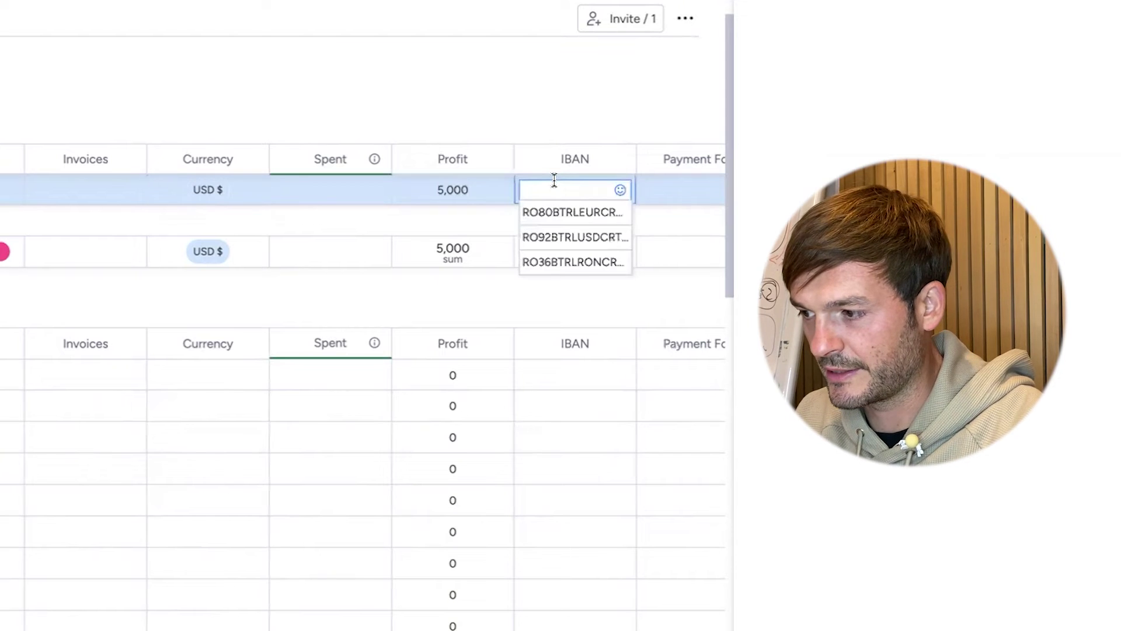
click(572, 212)
scroll(596, 170, right, 3)
click(538, 191)
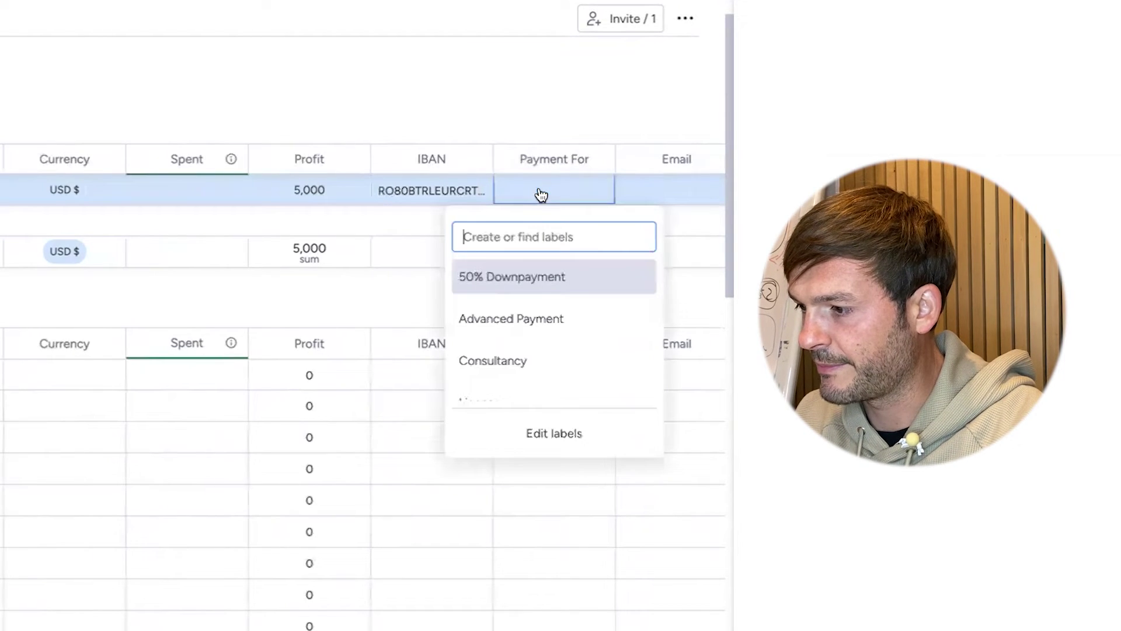
click(545, 277)
- Start typing the contact's email address in the Email cell
scroll(569, 129, right, 3)
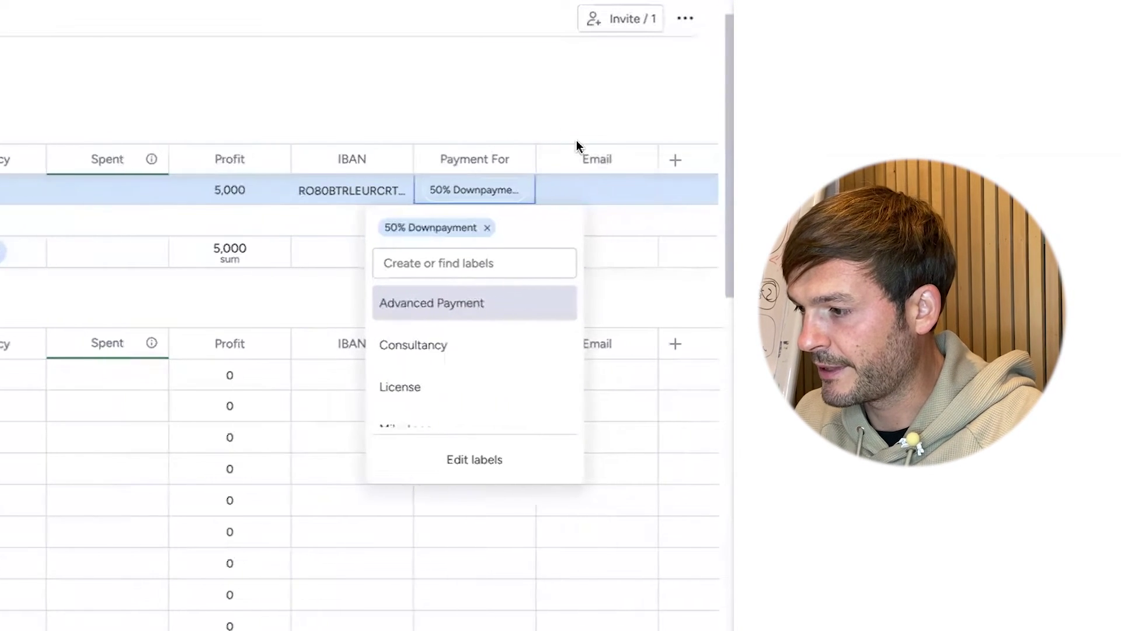
scroll(588, 193, up, 2)
click(588, 195)
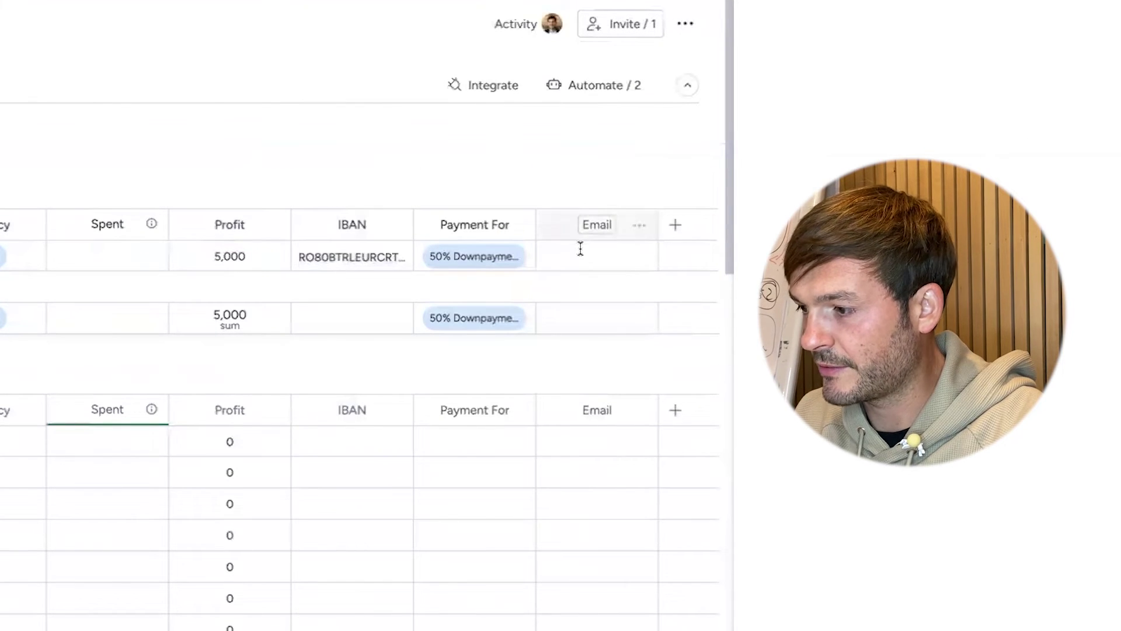
click(580, 252)
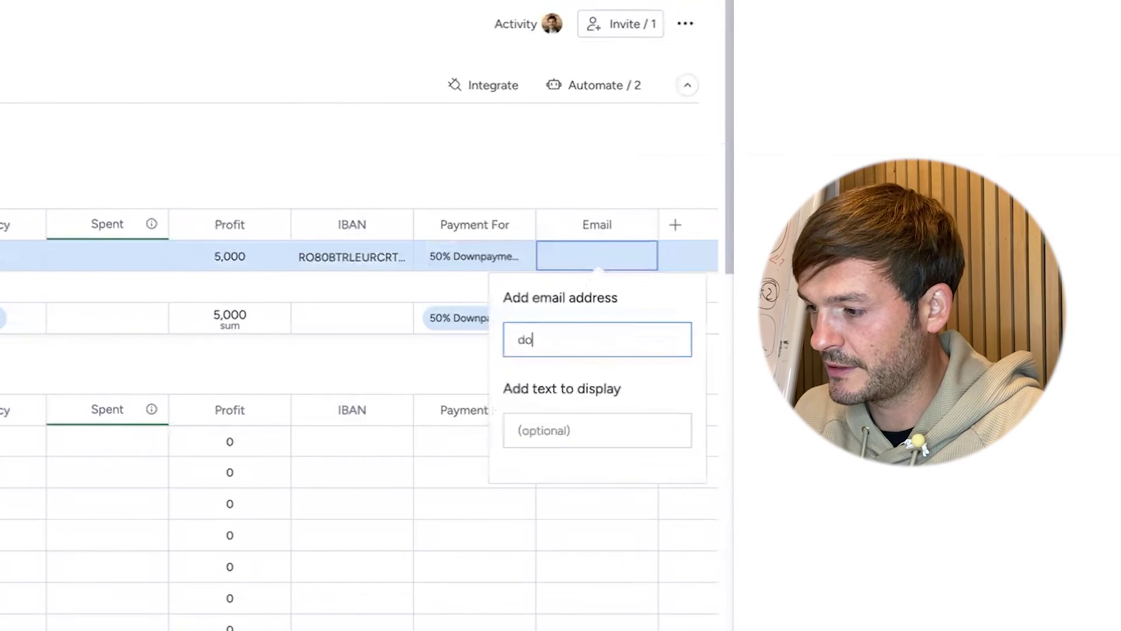
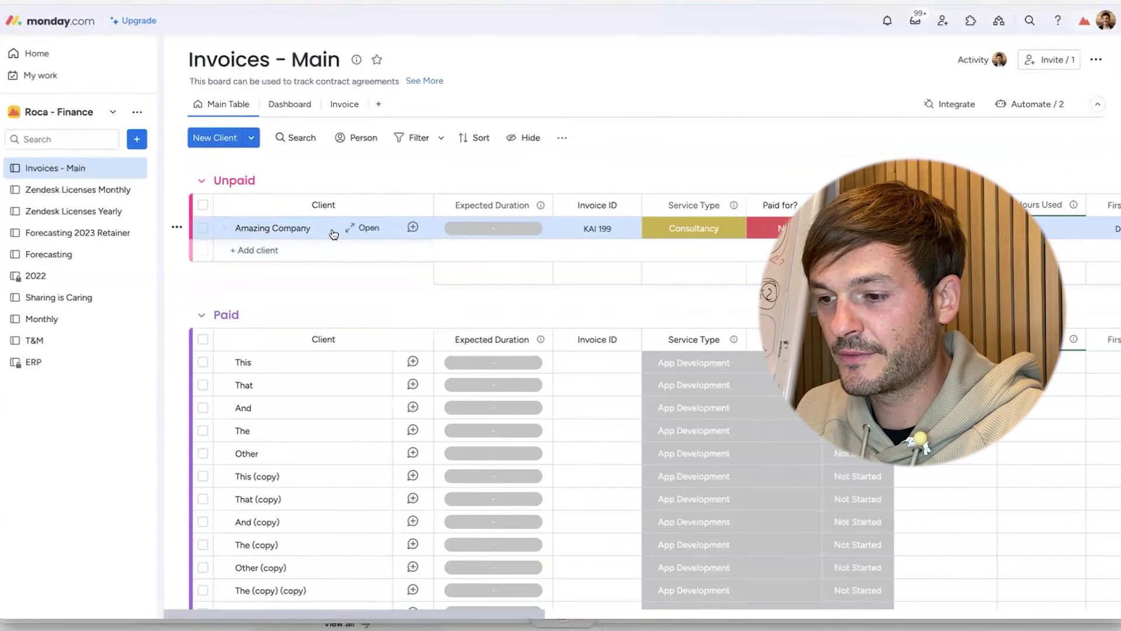
- Generate the Amazing Company invoice PDF with the BOOM! button in the Generate Invoice column
scroll(744, 174, right, 3)
scroll(744, 173, right, 10)
scroll(744, 173, down, 1)
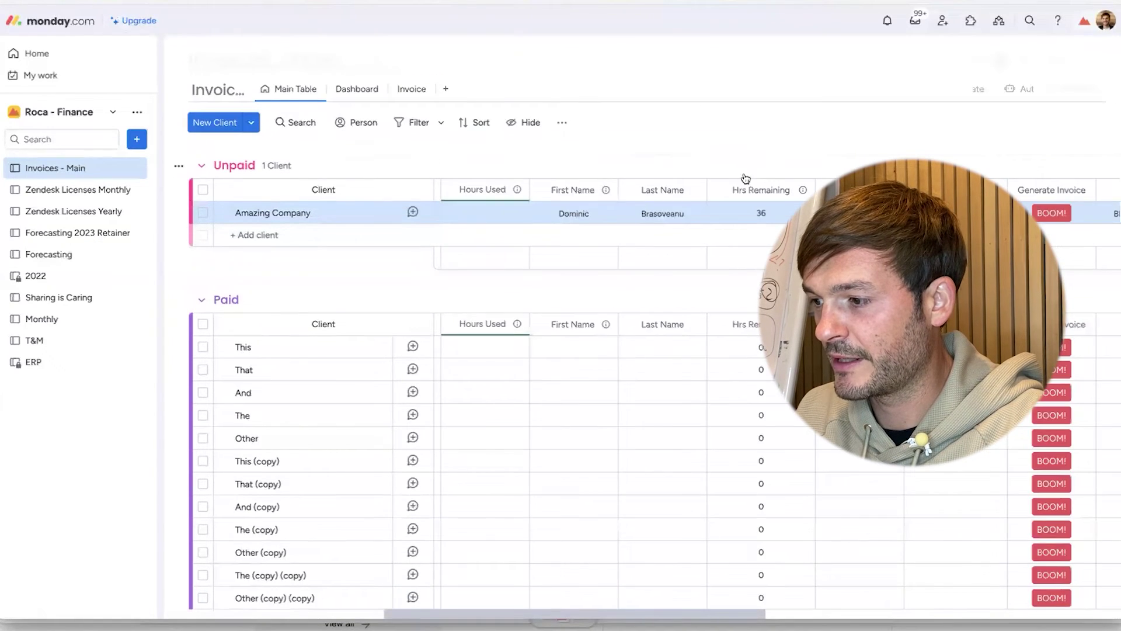
scroll(744, 174, up, 2)
scroll(671, 187, left, 3)
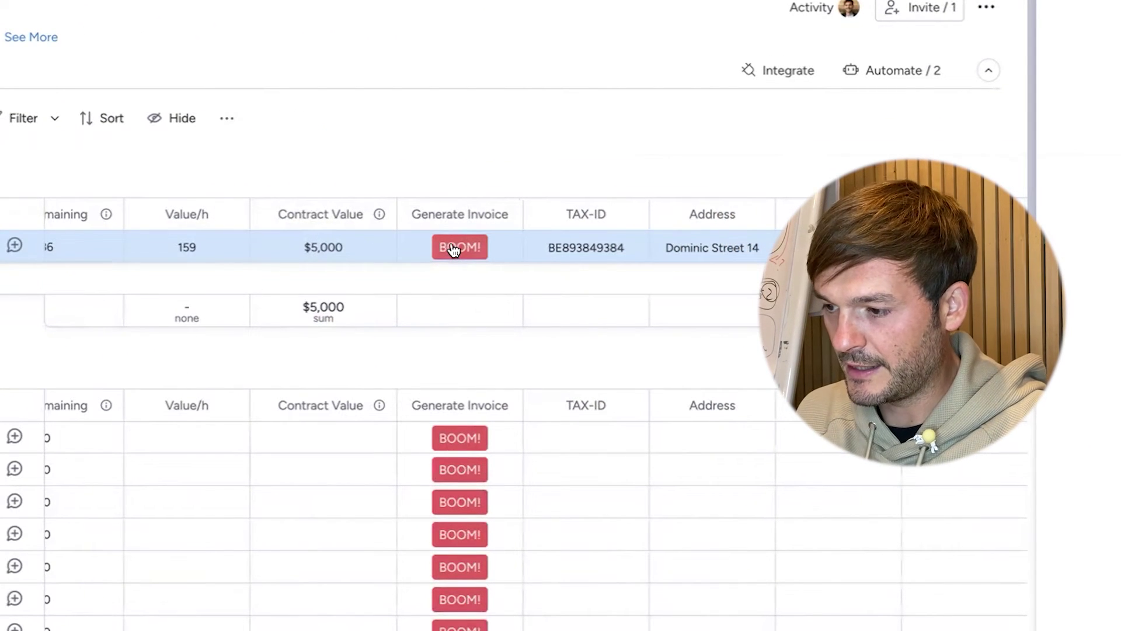
click(453, 250)
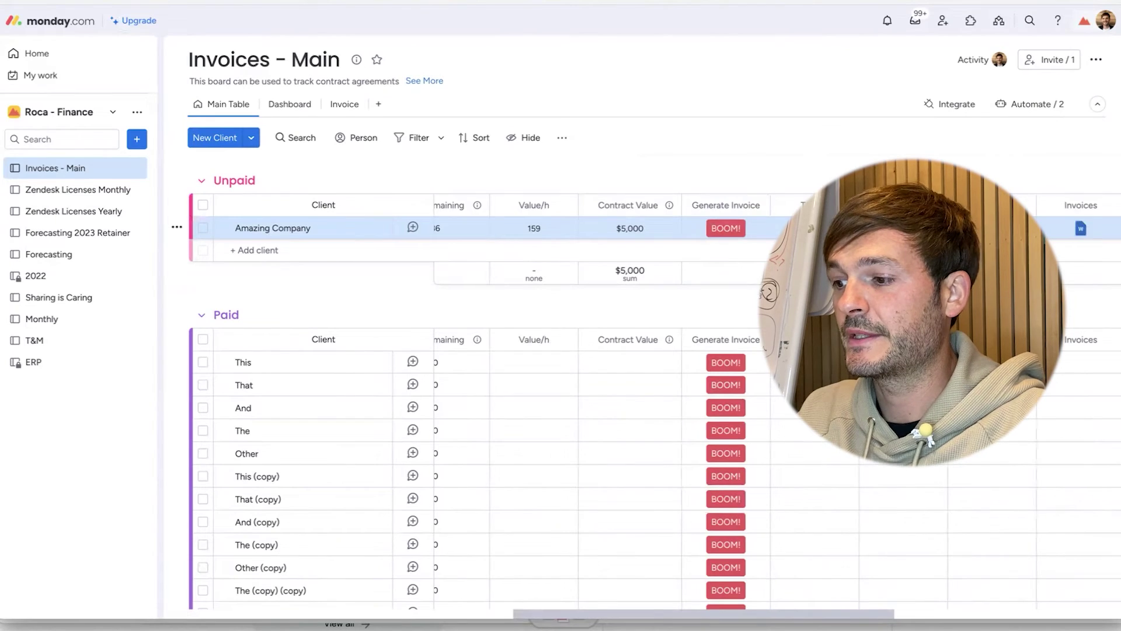
scroll(453, 250, right, 3)
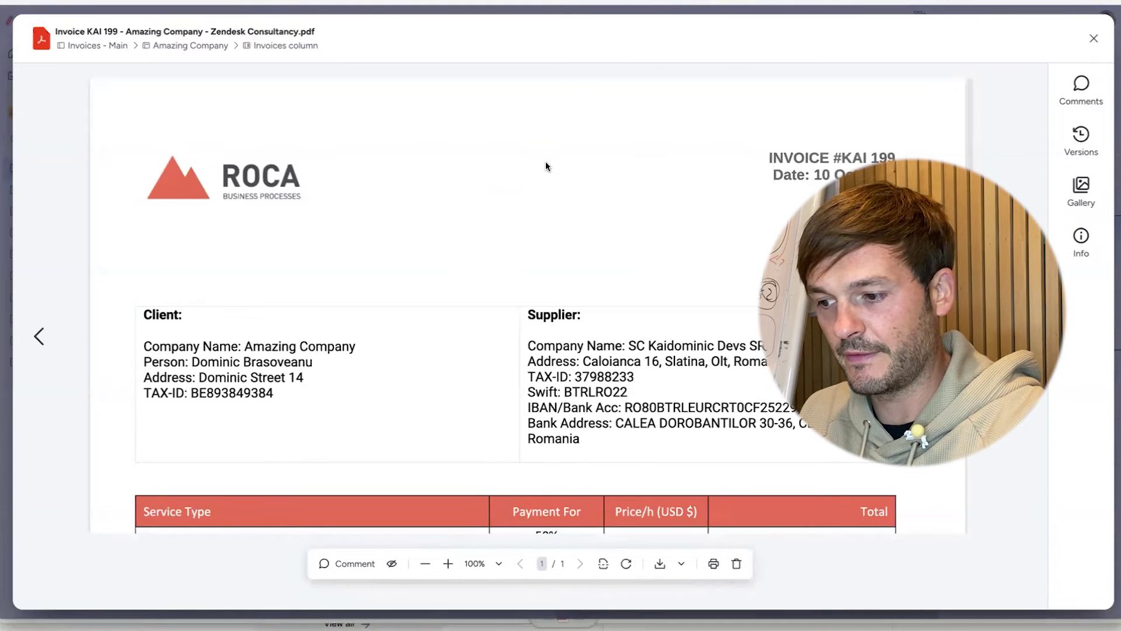
- Check ROCA invoice #KAI 199 in the preview, close it, then reopen the PDF
scroll(545, 166, down, 10)
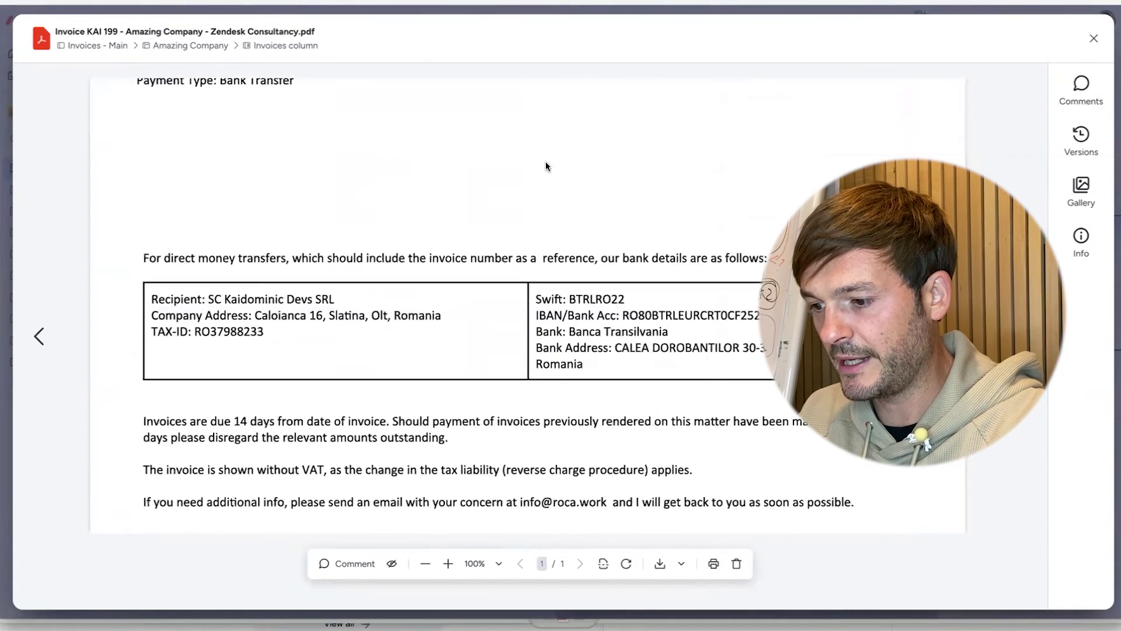
scroll(546, 167, down, 3)
scroll(546, 163, up, 12)
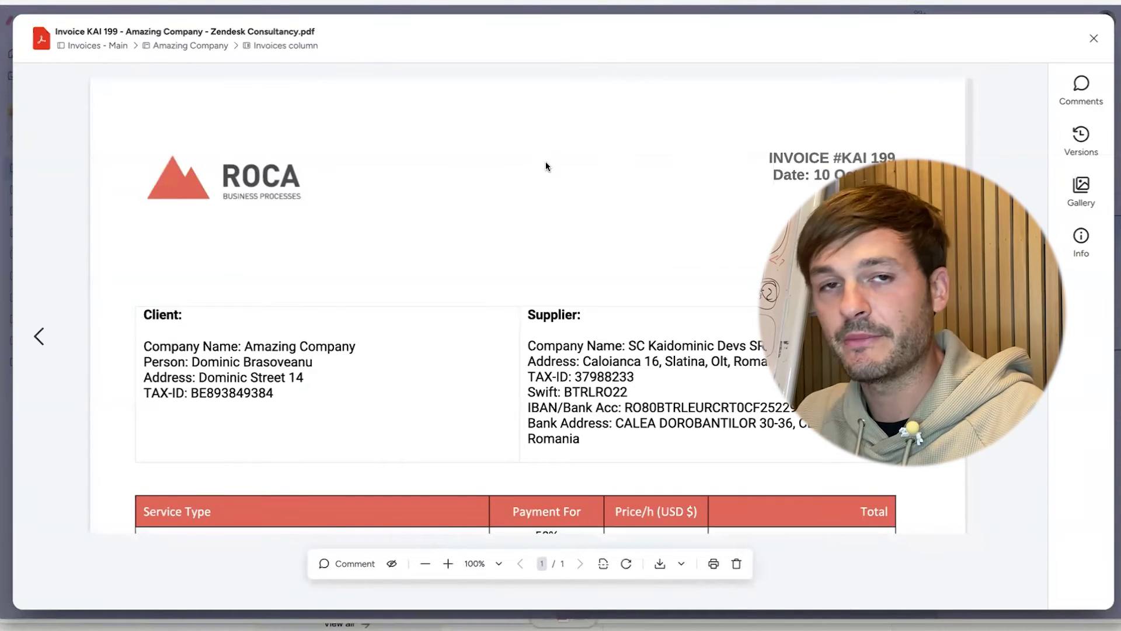
click(1093, 38)
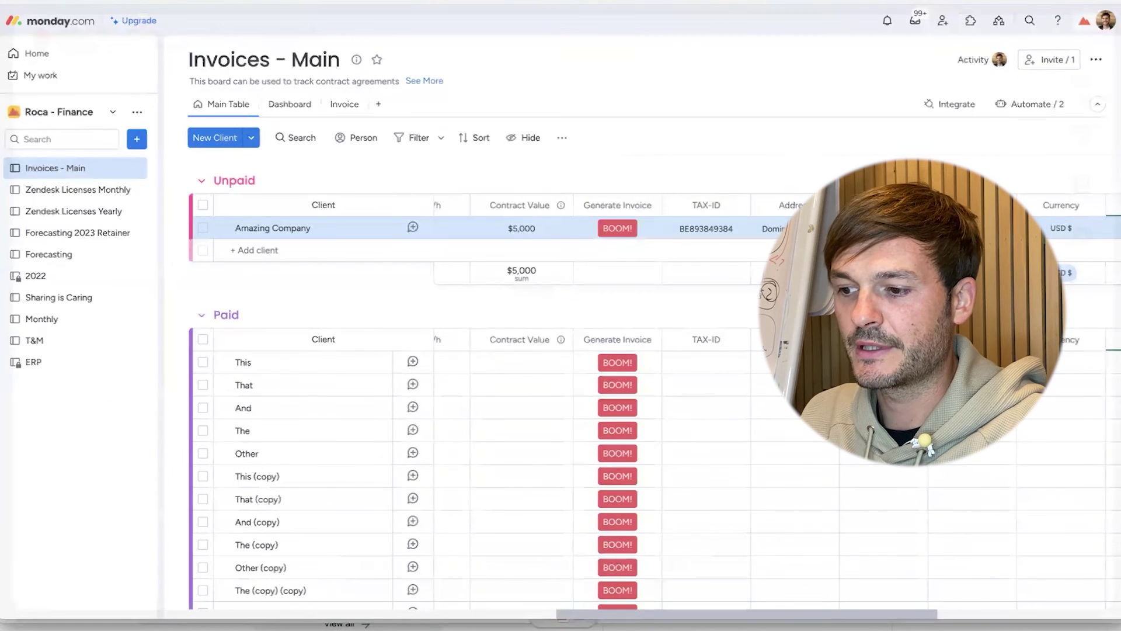
click(885, 228)
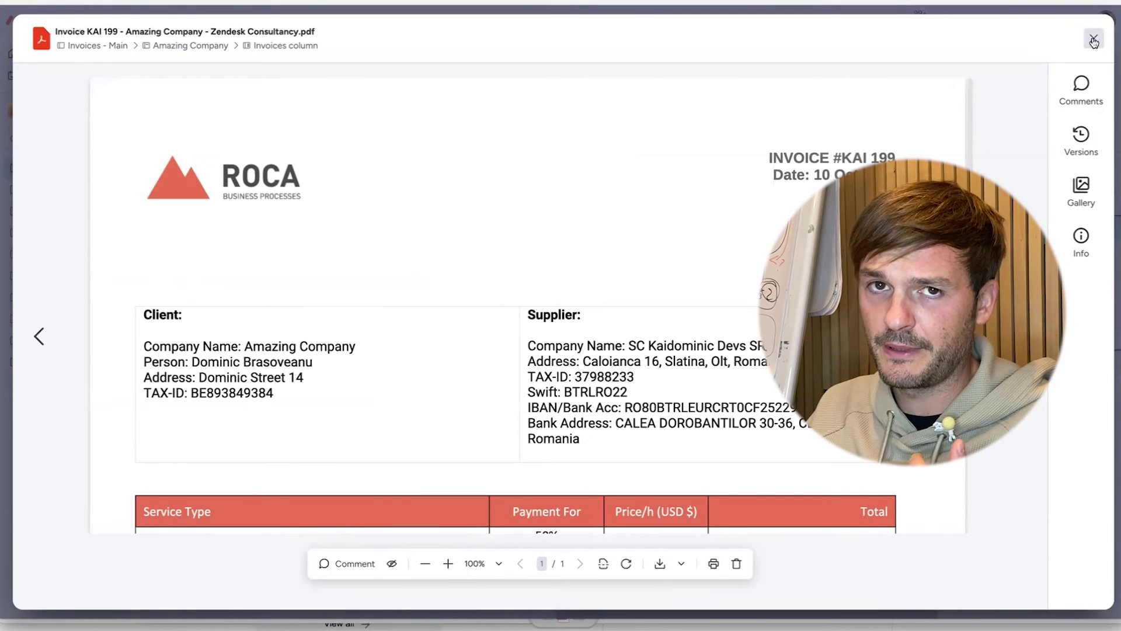
scroll(644, 215, down, 1)
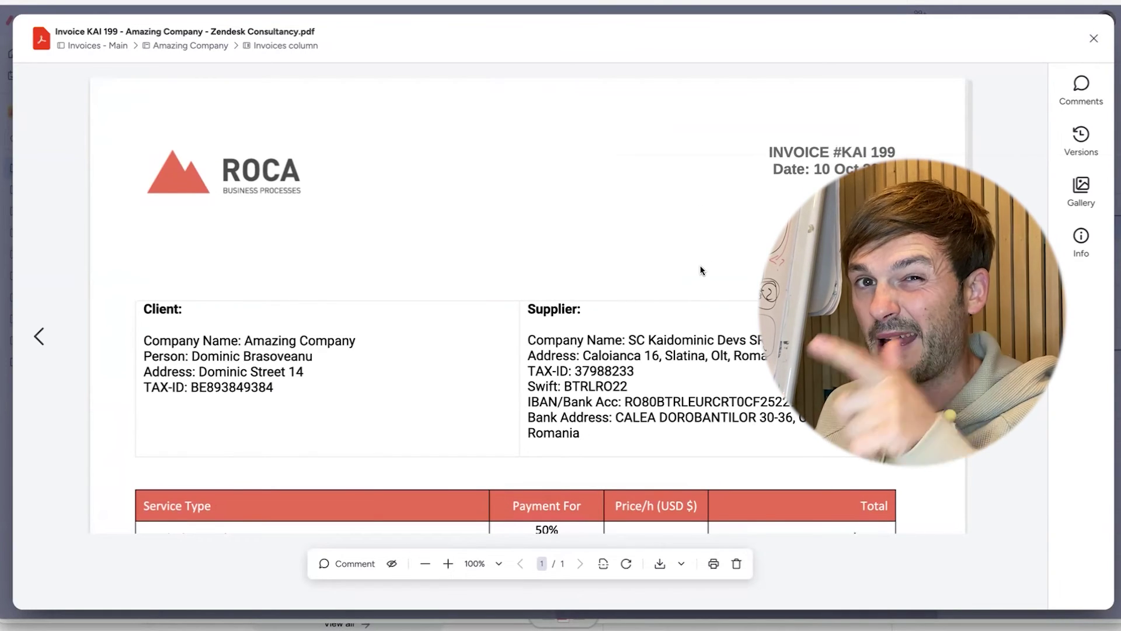
scroll(701, 270, down, 5)
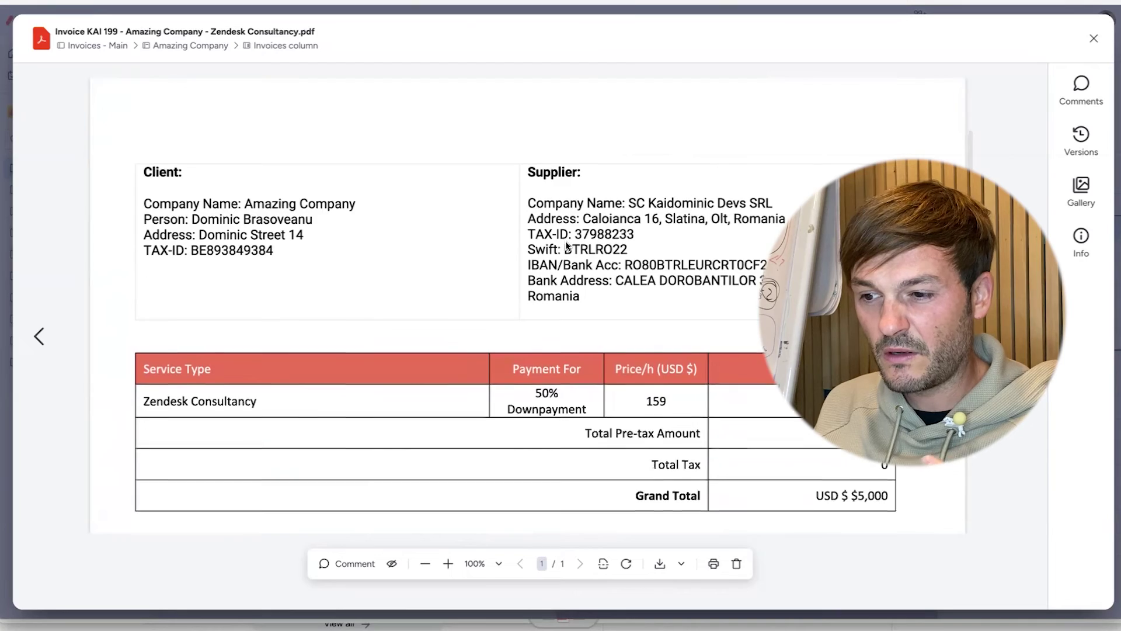
scroll(566, 246, down, 2)
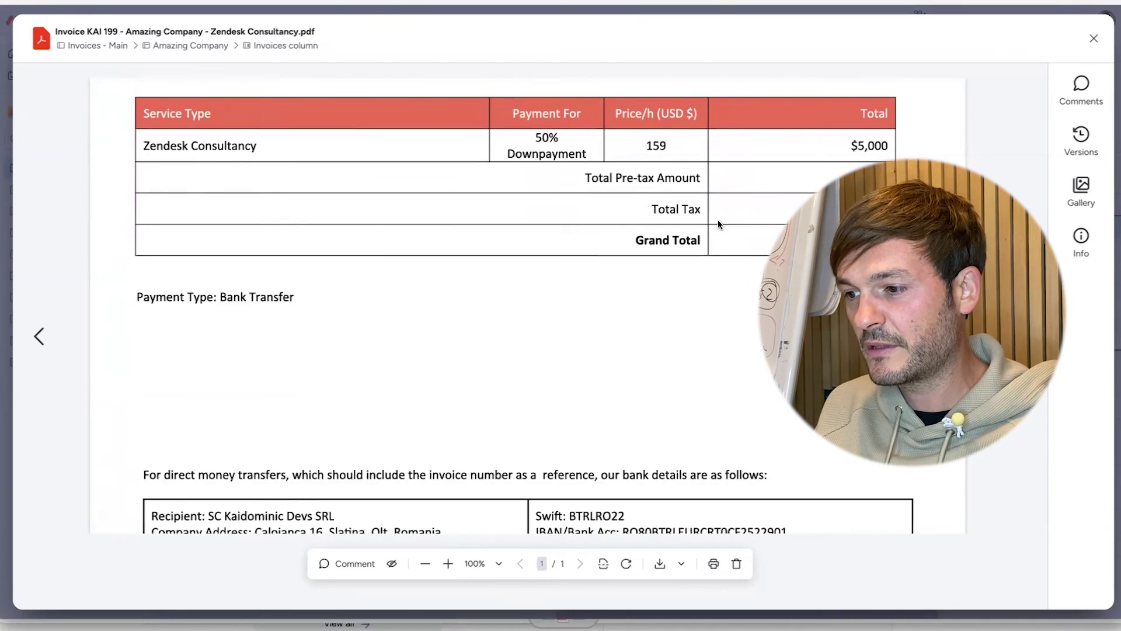
scroll(722, 226, down, 6)
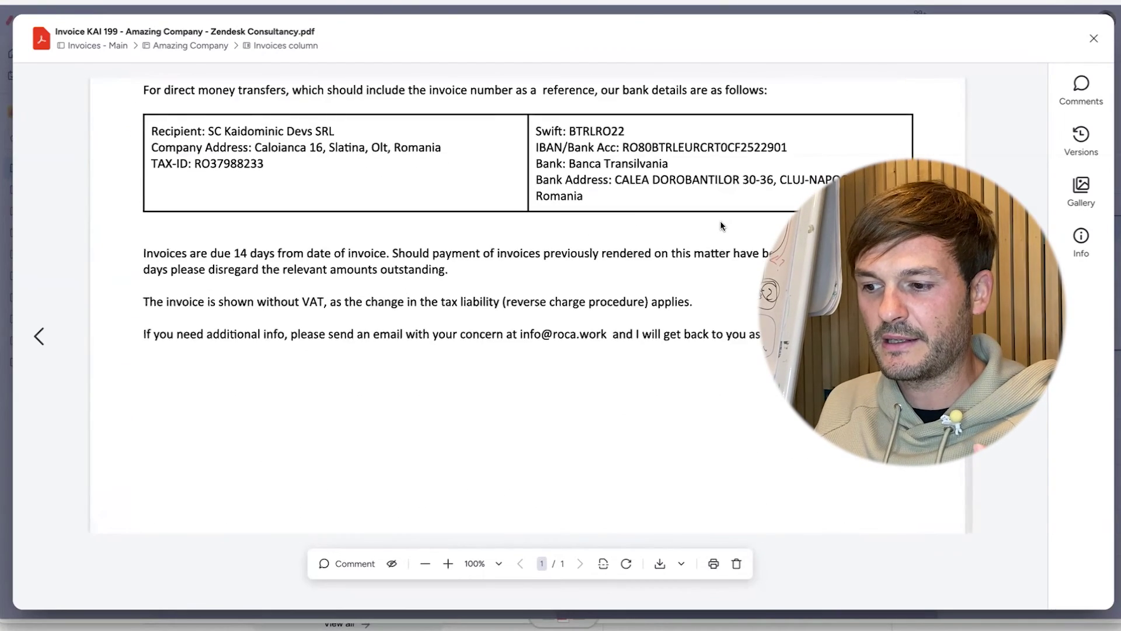
scroll(722, 225, up, 3)
scroll(721, 225, up, 10)
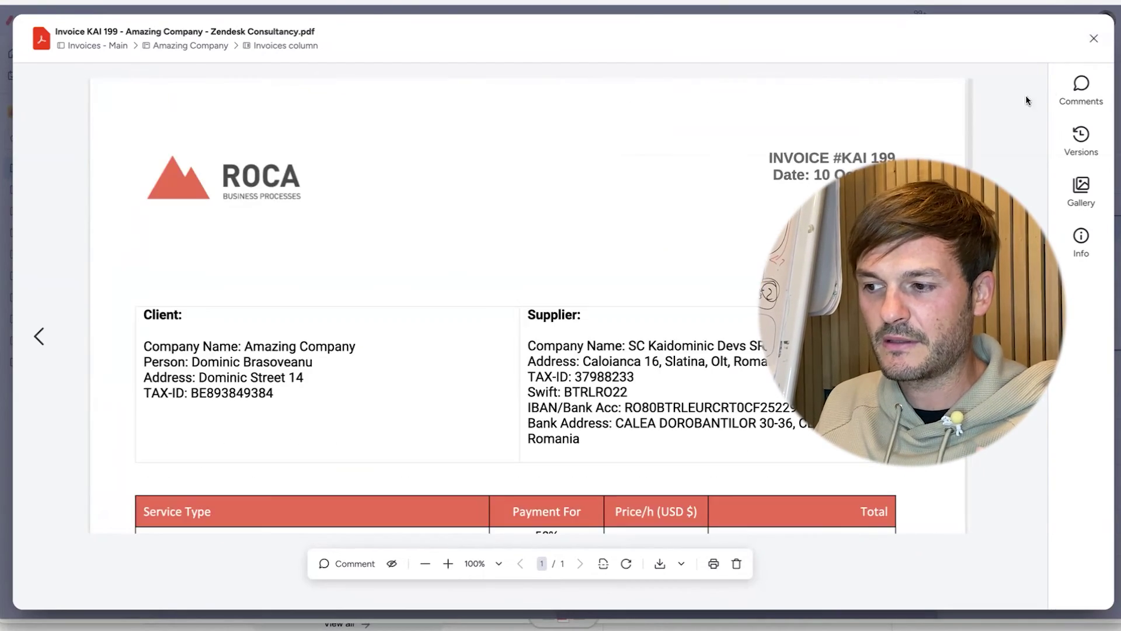
click(1093, 39)
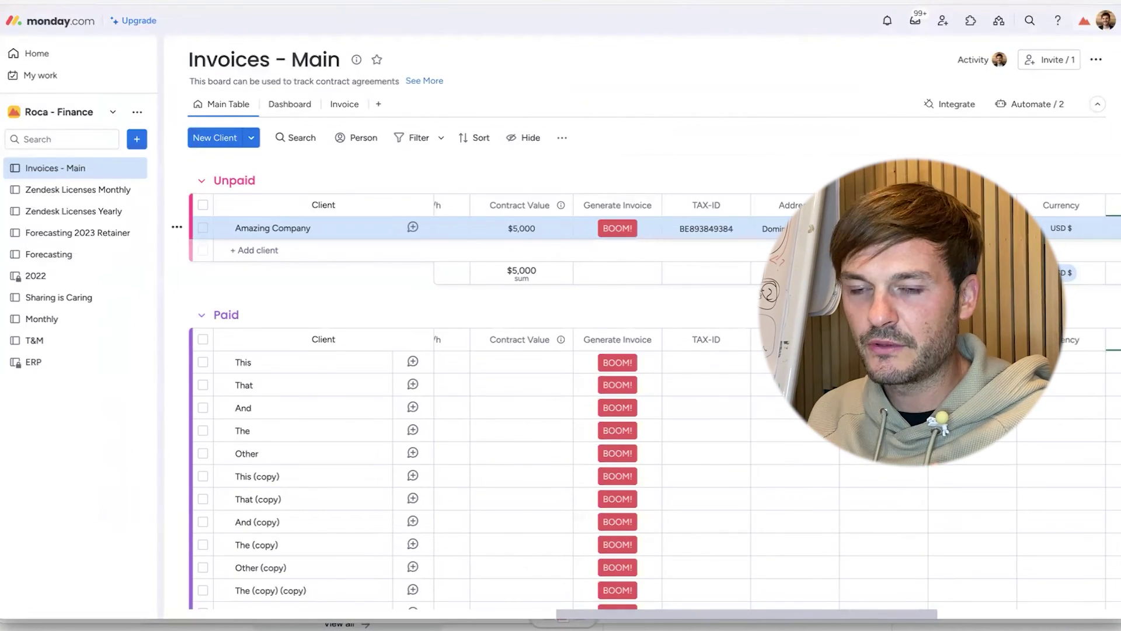